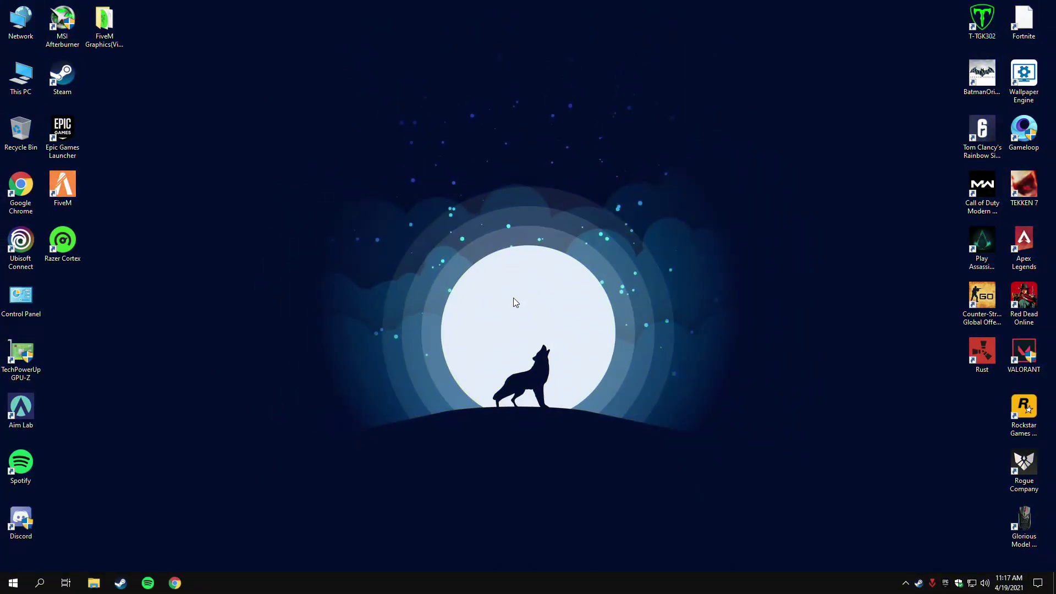
Open the FiveM application's compatibility properties from its install folder and disable fullscreen optimizations
right_click(69, 192)
click(116, 212)
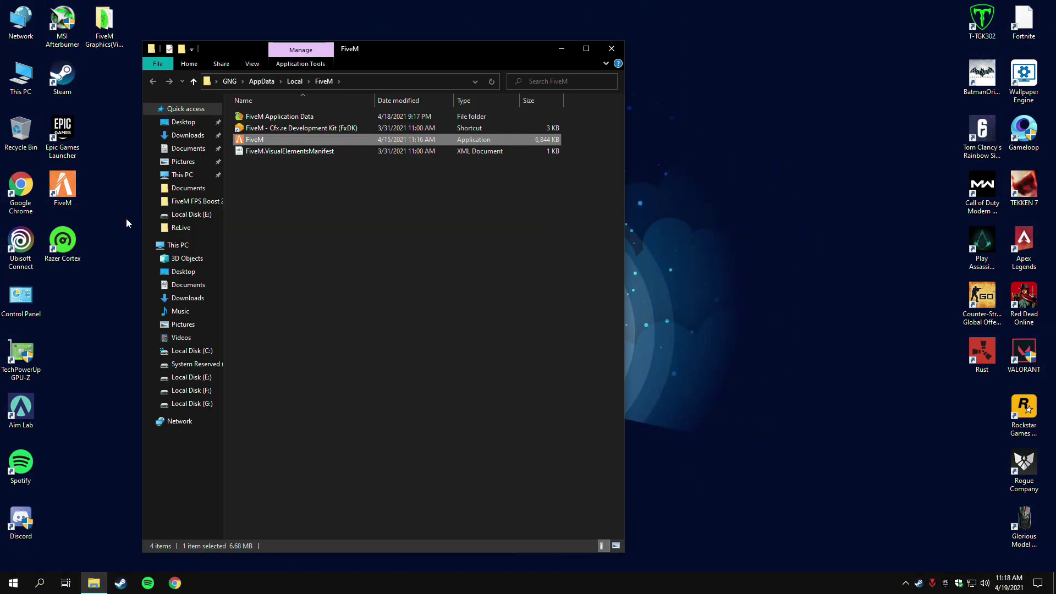
click(250, 141)
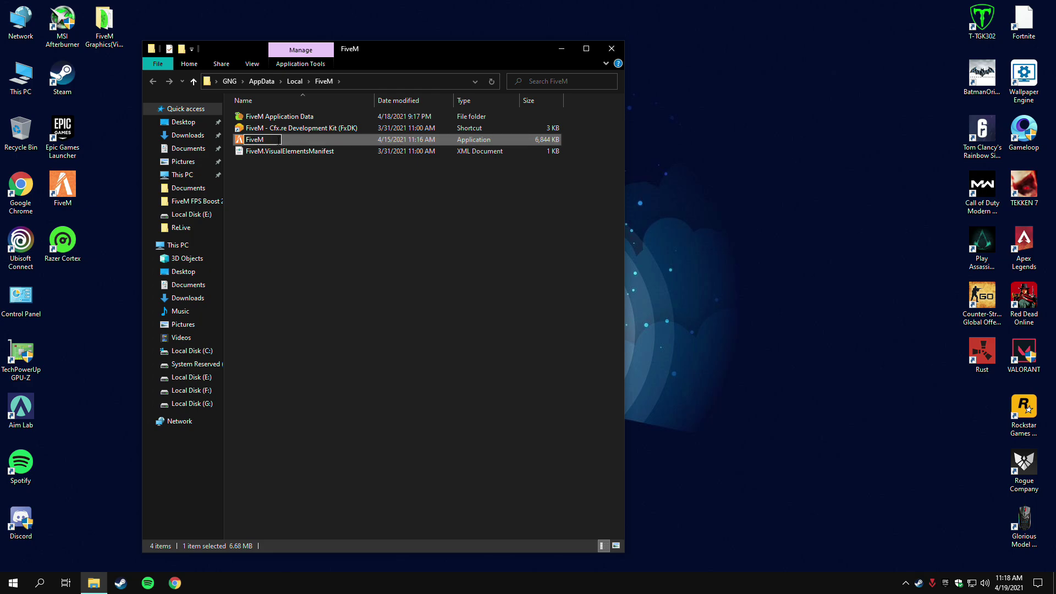
right_click(291, 140)
click(338, 396)
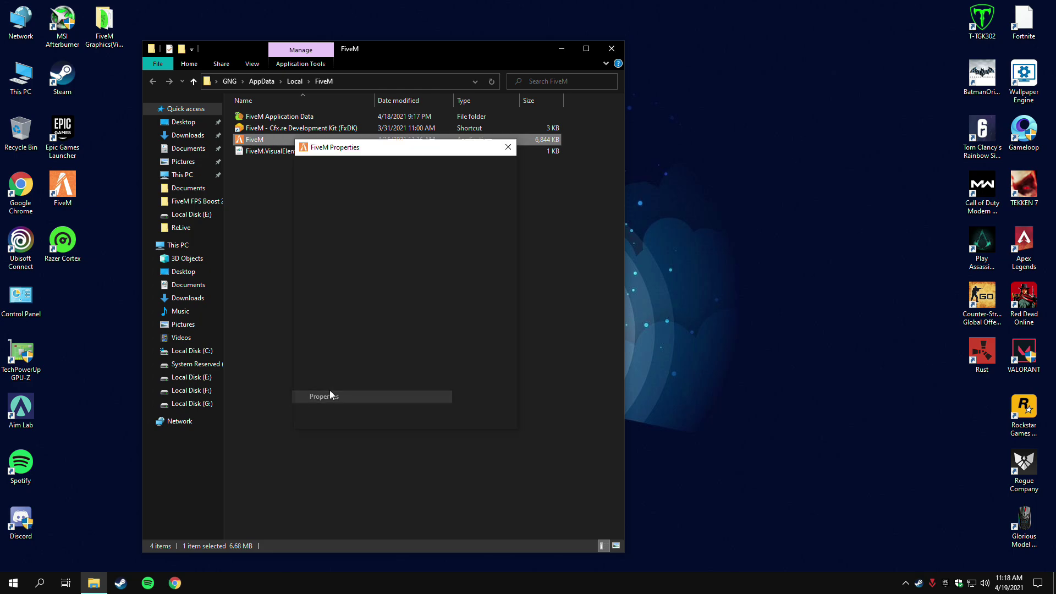
drag(398, 155, 368, 190)
click(367, 212)
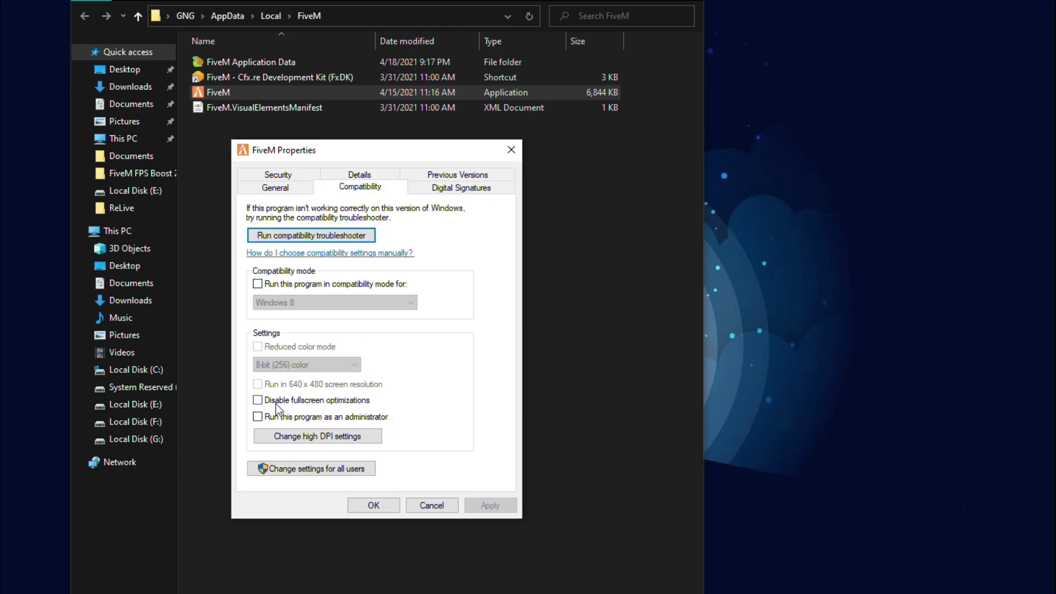
click(277, 402)
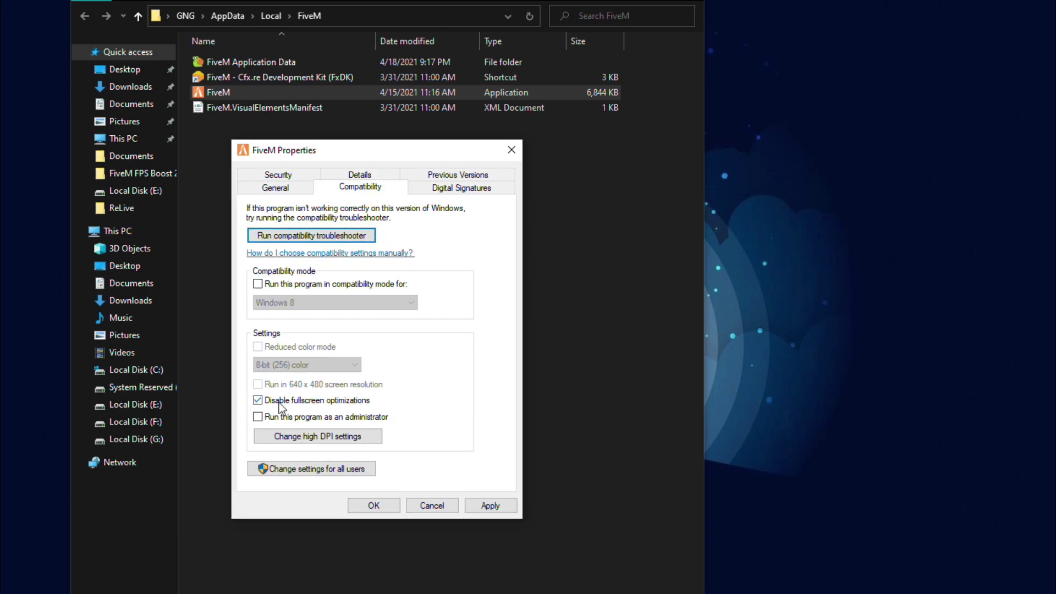
Override FiveM's high DPI scaling behavior with scaling performed by Application, and apply the compatibility settings
click(316, 439)
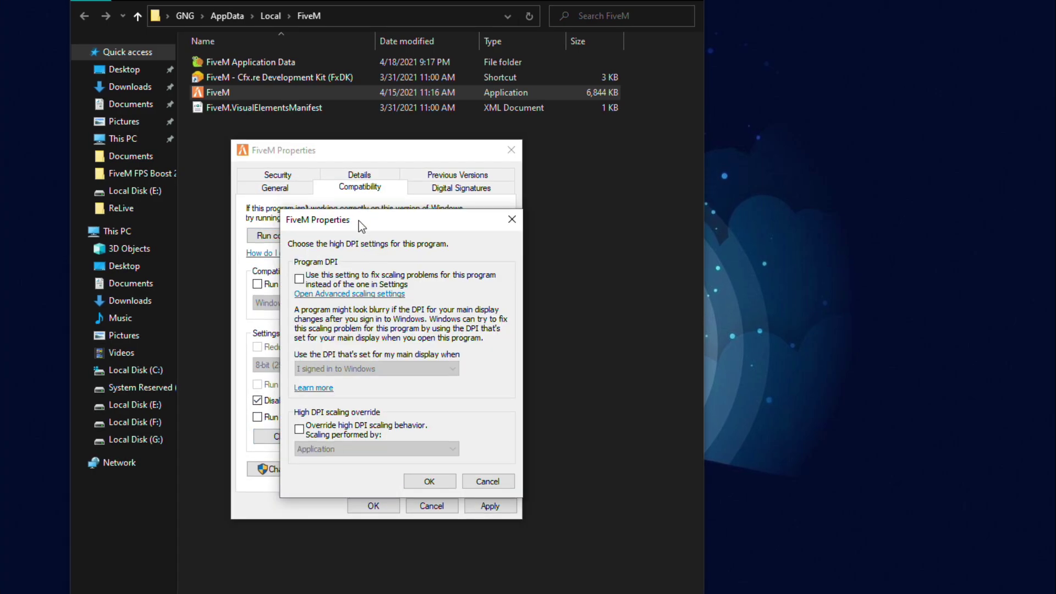
drag(359, 220, 602, 197)
click(570, 410)
click(566, 425)
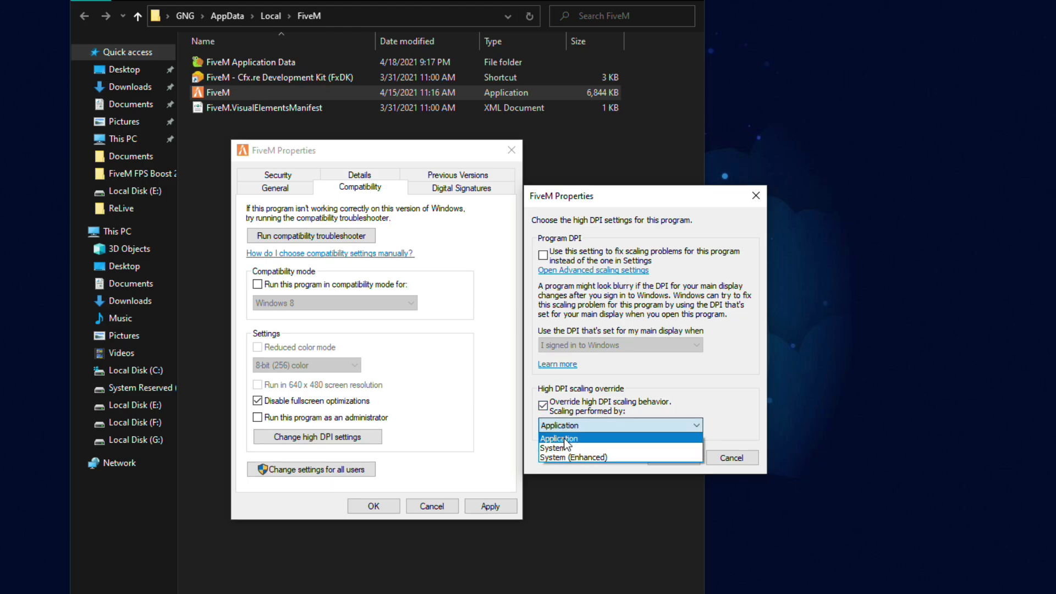
click(556, 434)
click(681, 463)
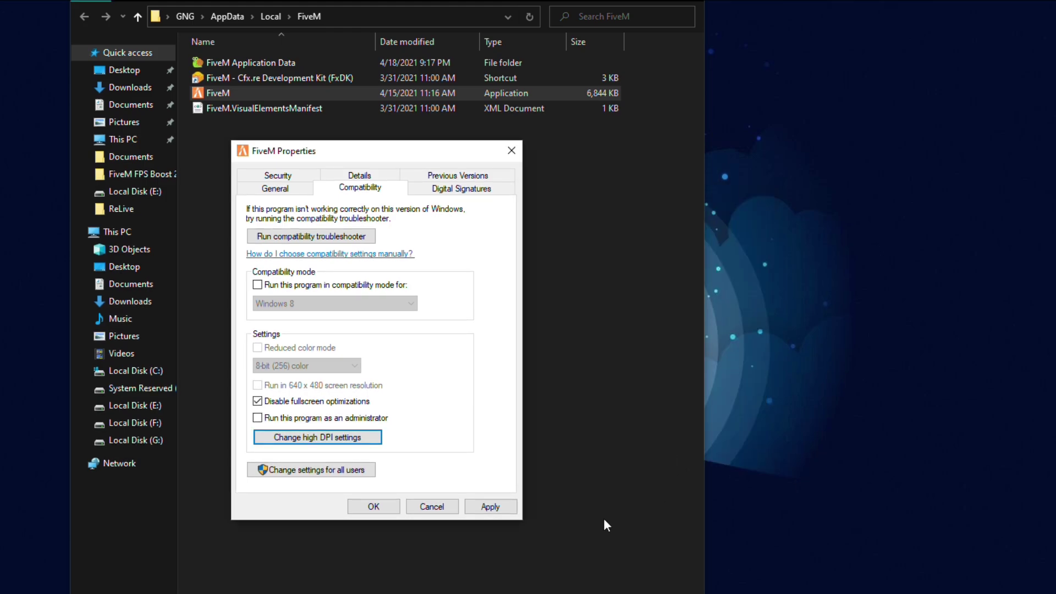
click(490, 507)
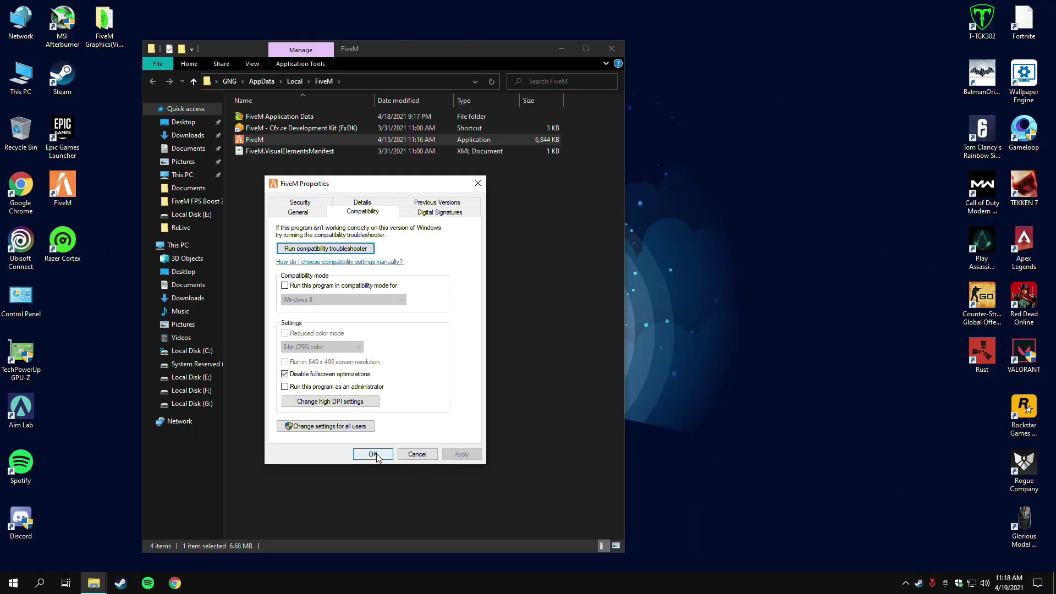
click(374, 455)
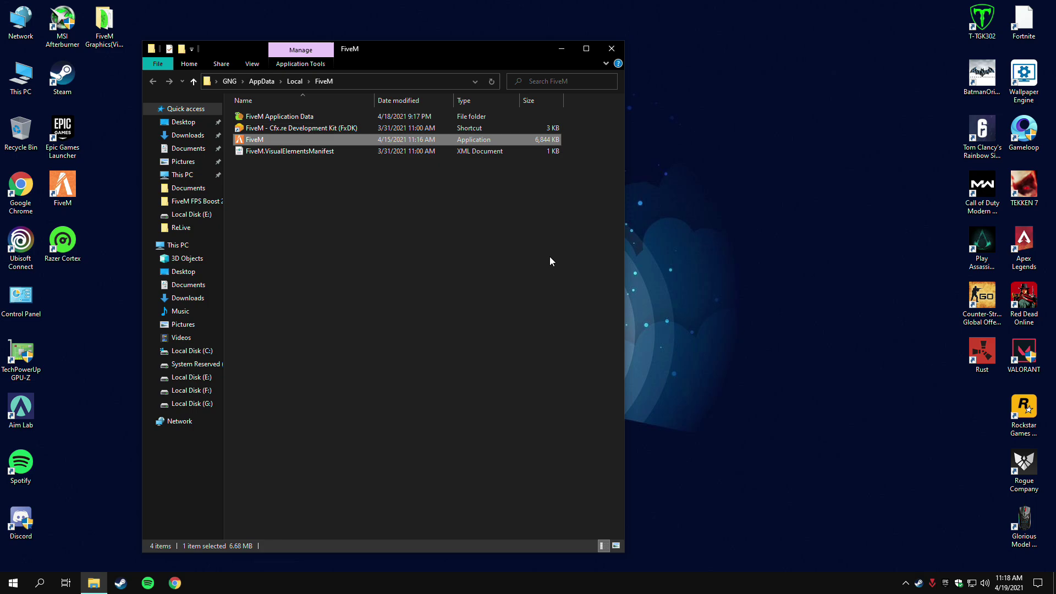
click(614, 49)
Open the Temporary files list in the Windows system storage settings
right_click(3, 591)
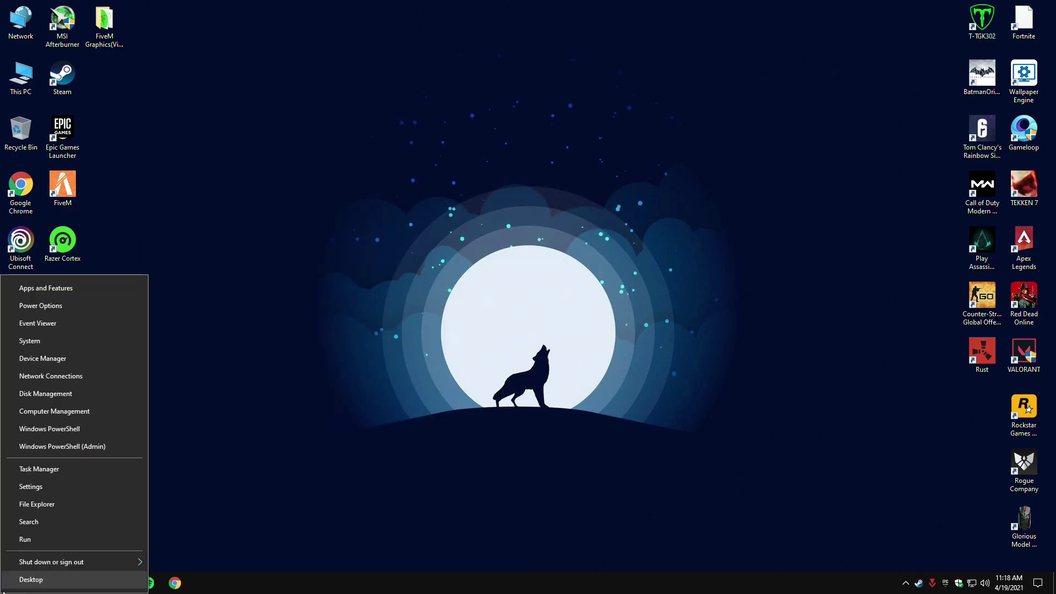
click(46, 490)
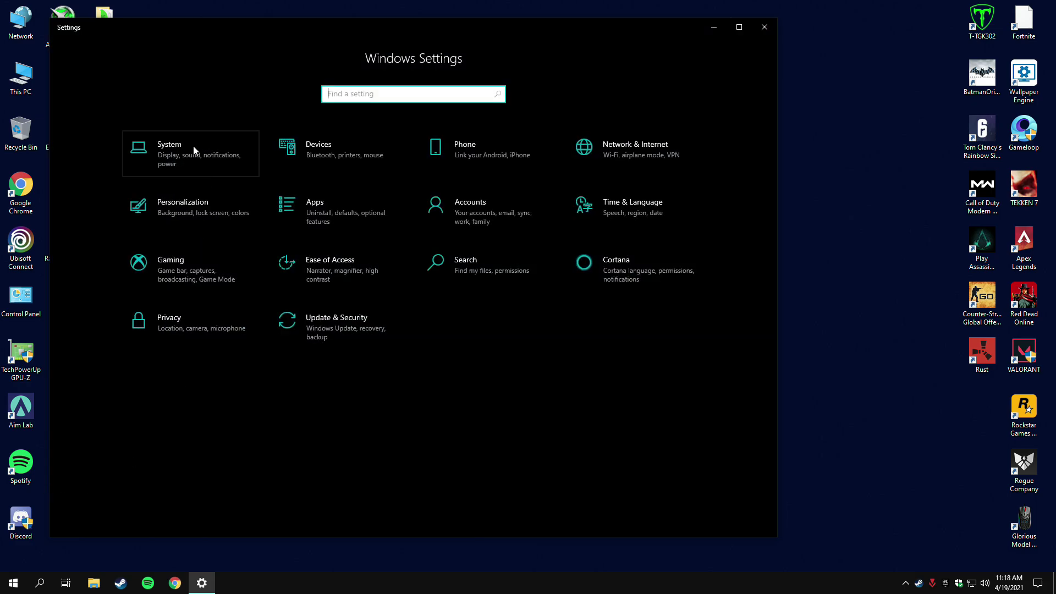
click(188, 159)
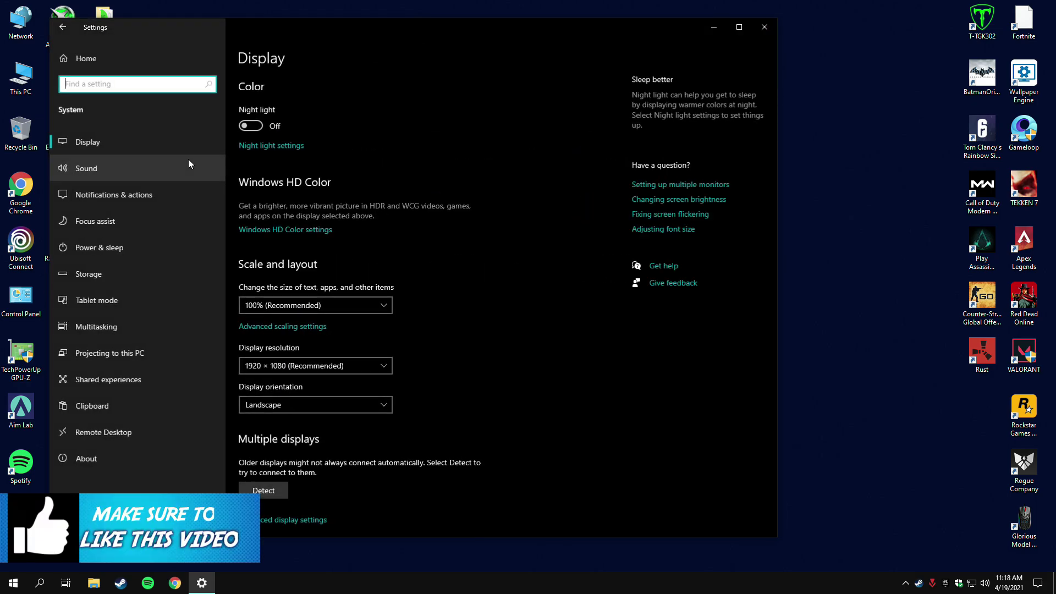
click(107, 277)
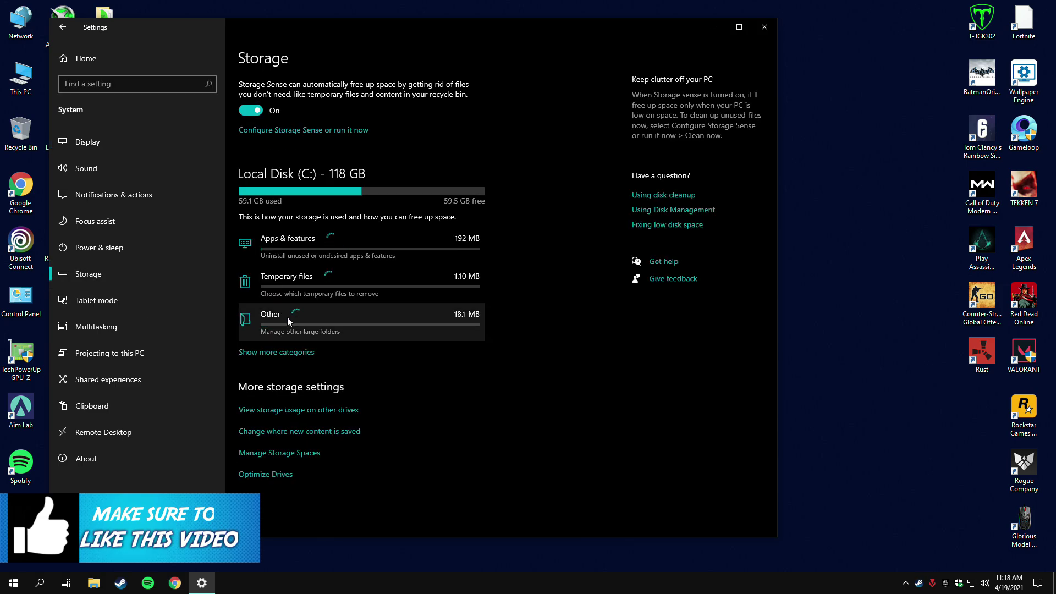
click(312, 279)
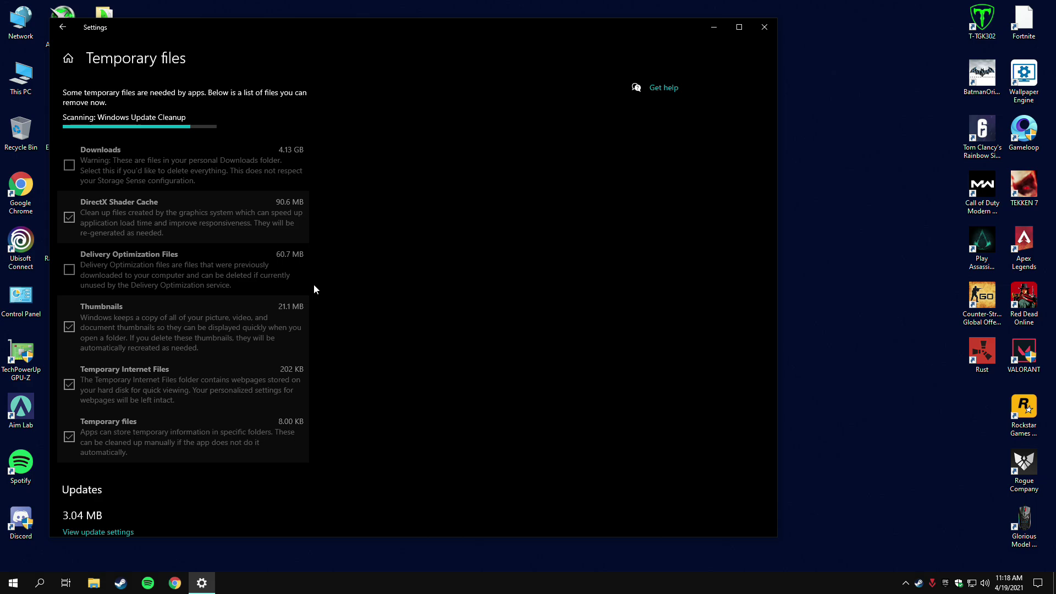
Include Delivery Optimization Files in the cleanup, remove the selected temporary files and close the settings
click(69, 324)
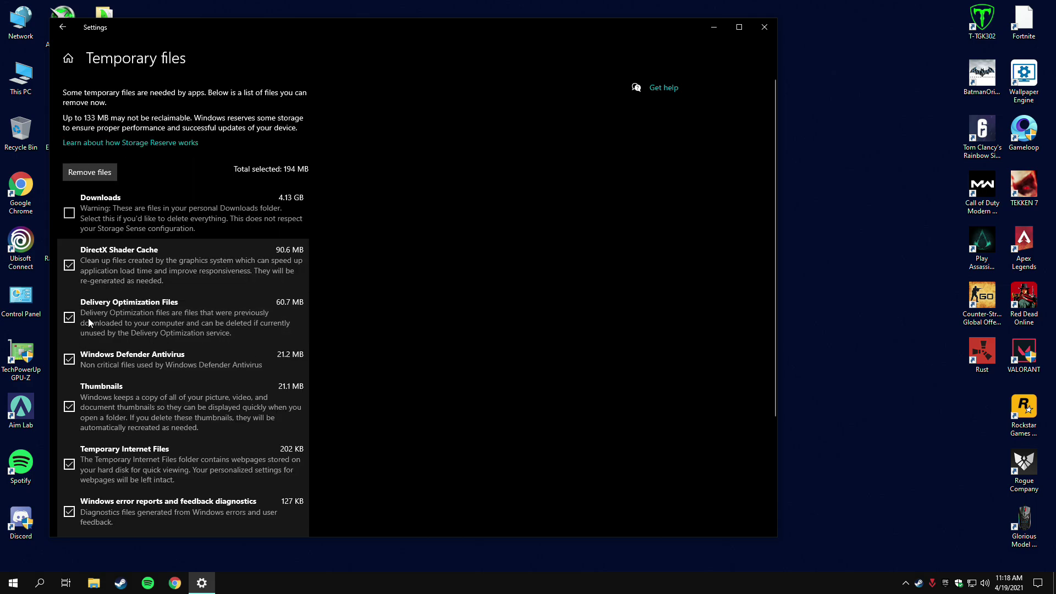
drag(774, 298, 788, 264)
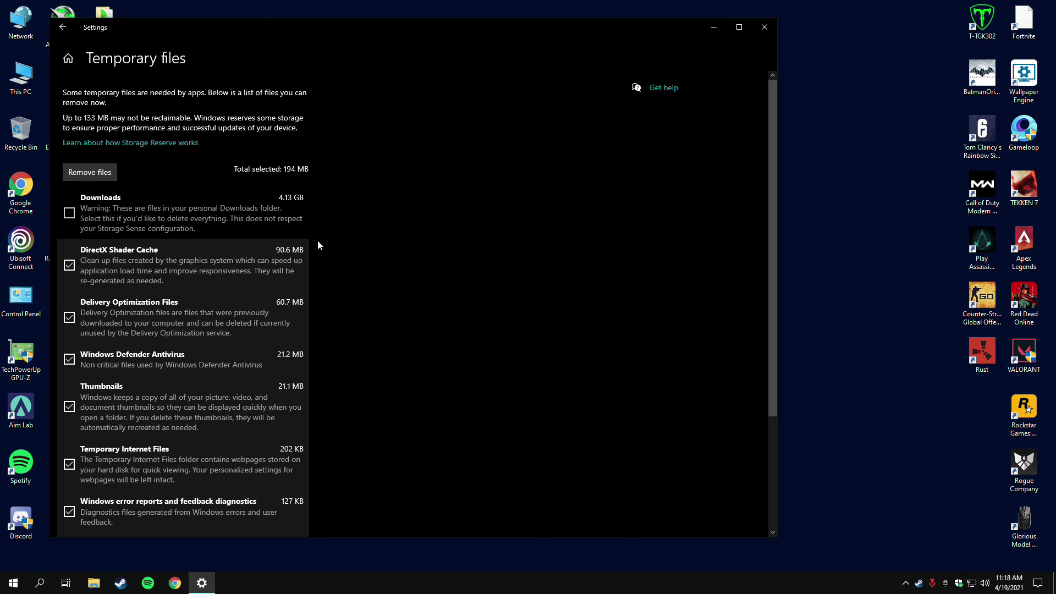
click(100, 173)
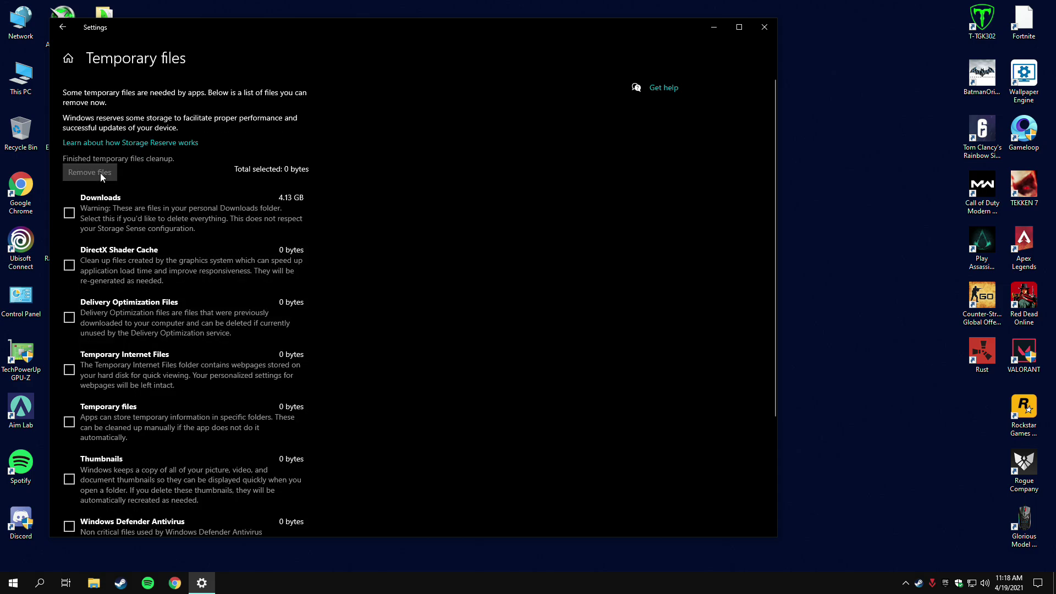
click(758, 29)
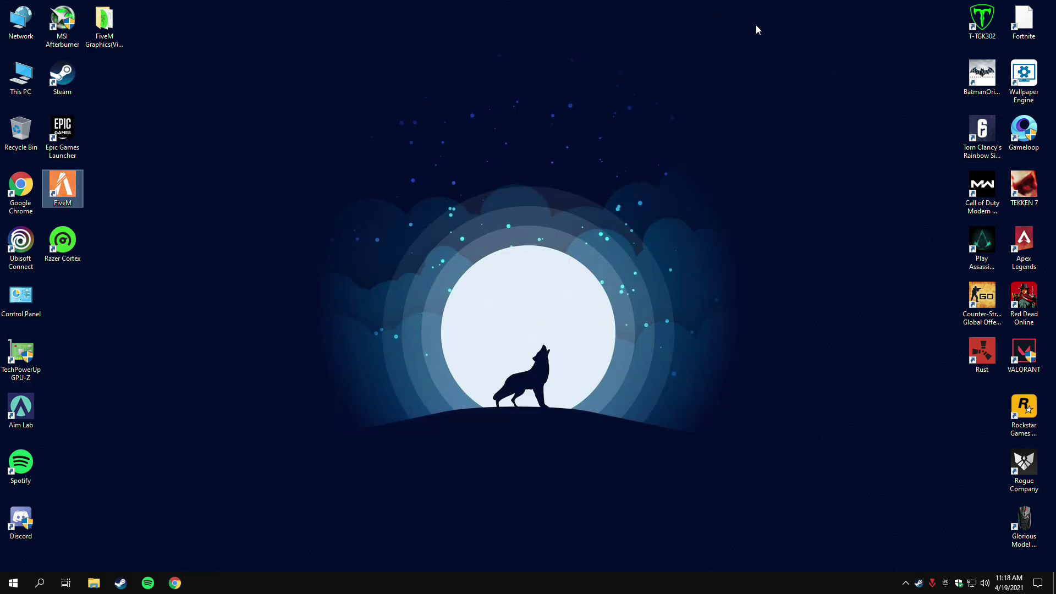
Switch to AMD Radeon Software and add the desktop's FiveM application to the games list
right_click(474, 240)
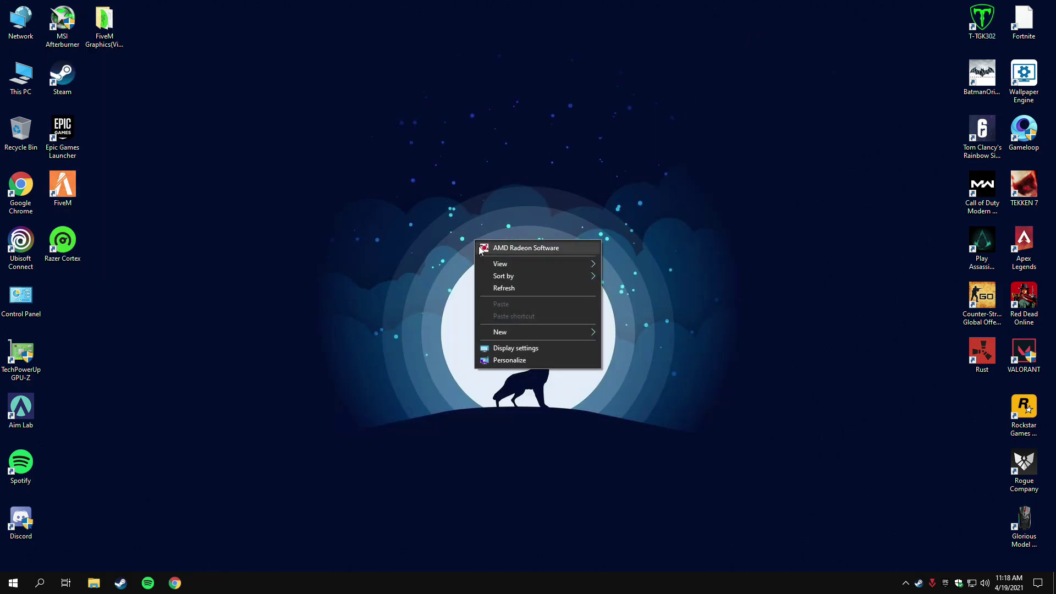
click(521, 249)
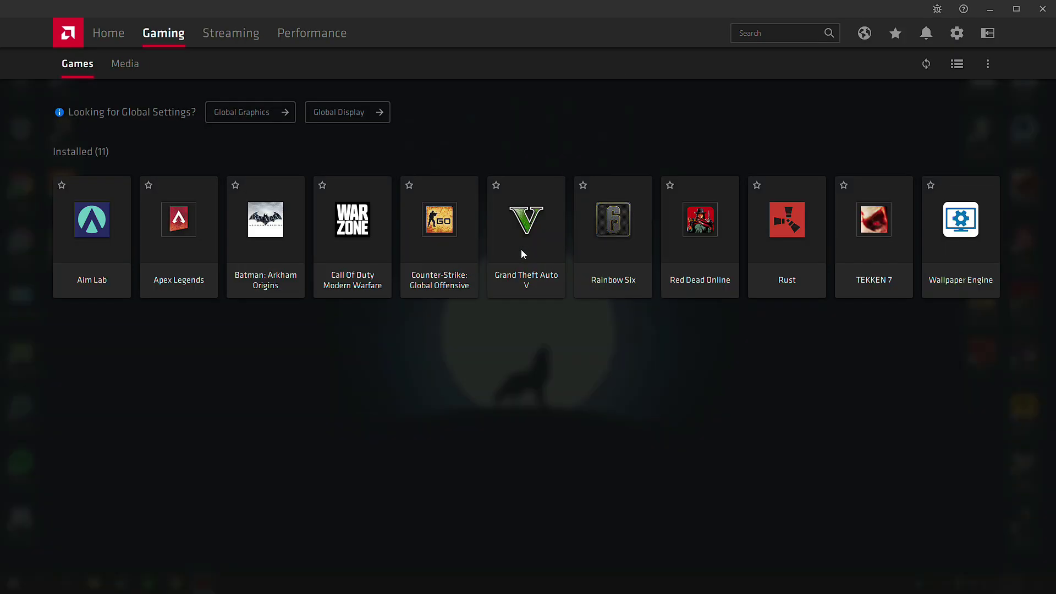
click(997, 65)
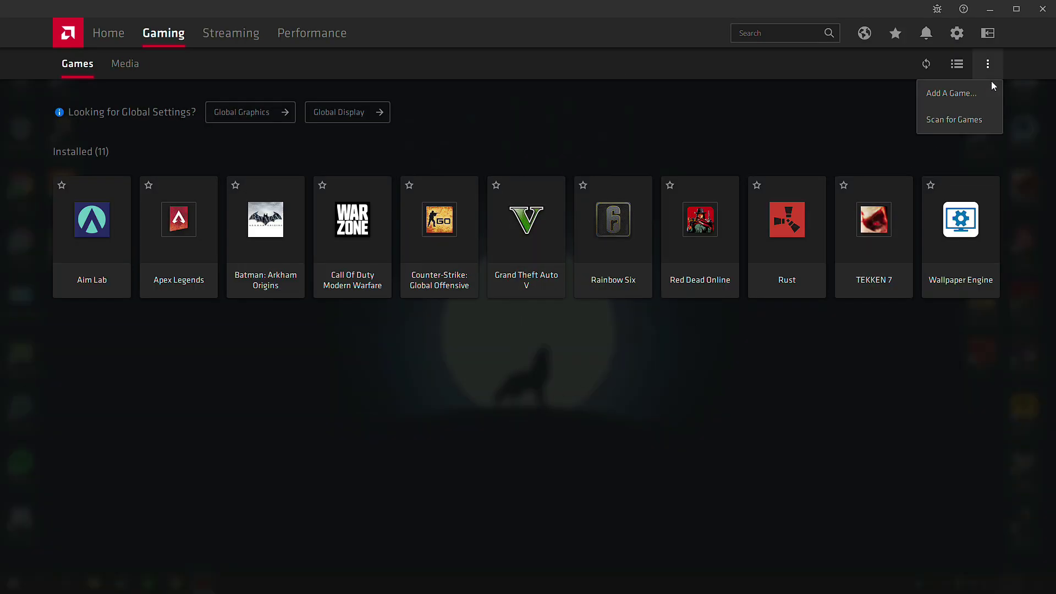
click(947, 95)
click(492, 99)
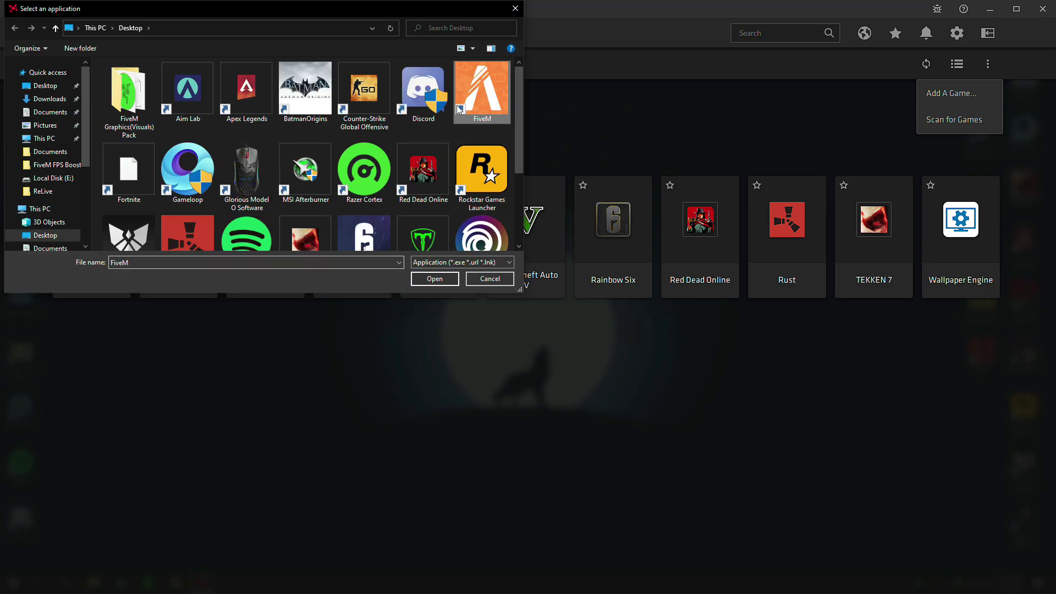
click(431, 279)
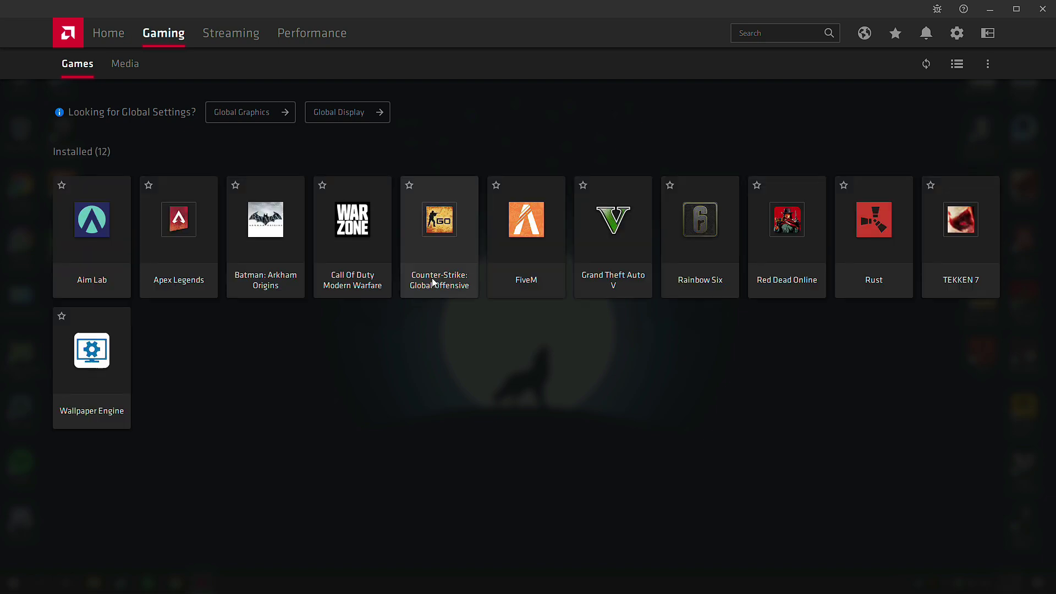
Open the FiveM game settings and set the Graphics Profile to Gaming
click(539, 262)
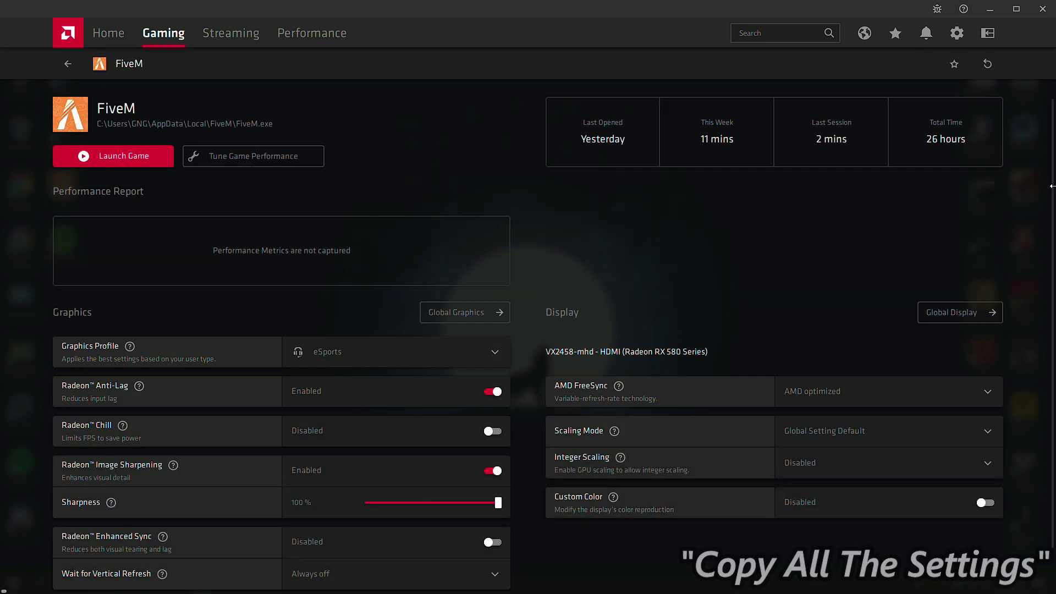
scroll(1052, 182, down, 1)
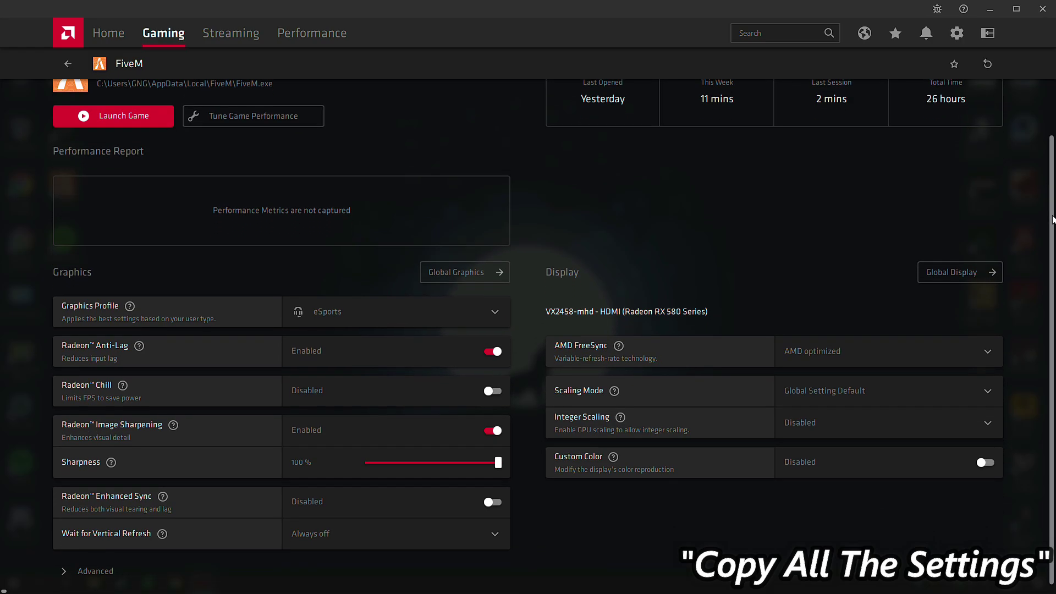
click(431, 314)
click(341, 337)
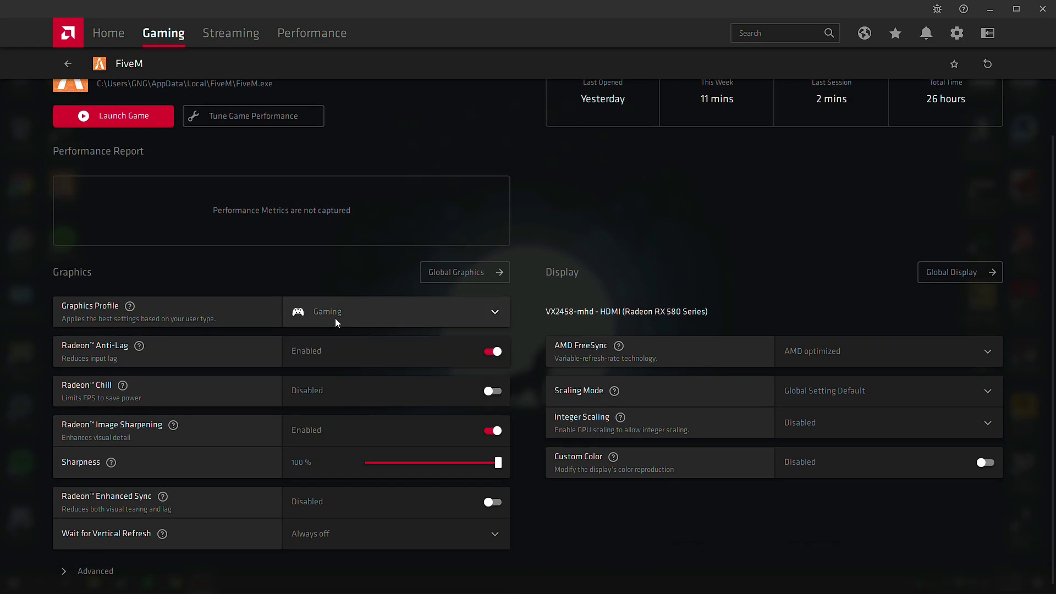
Expand FiveM's advanced graphics settings and set Wait for Vertical Refresh to Always off
scroll(1053, 353, down, 1)
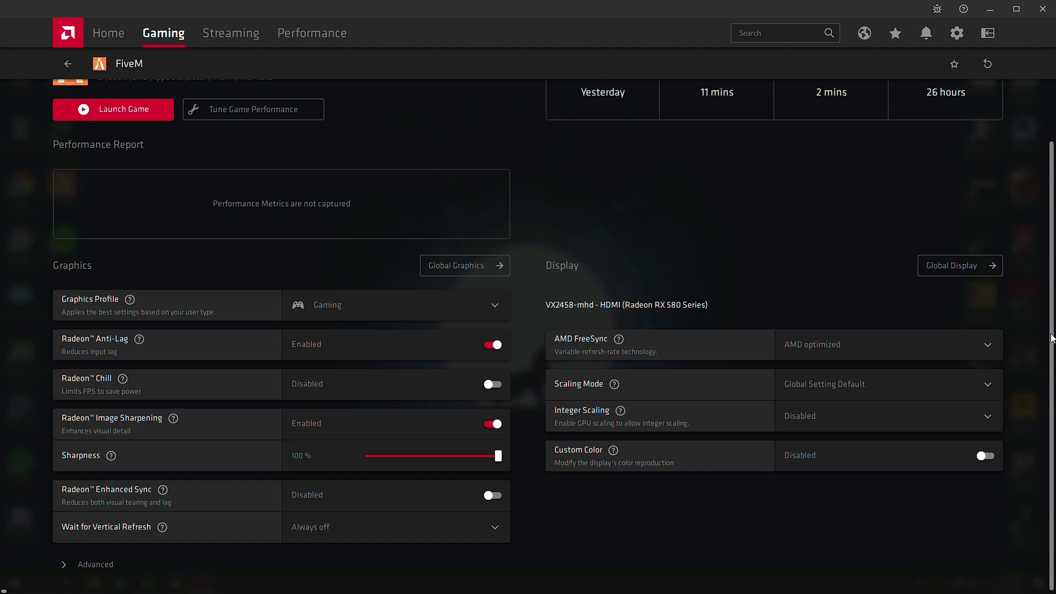
click(109, 564)
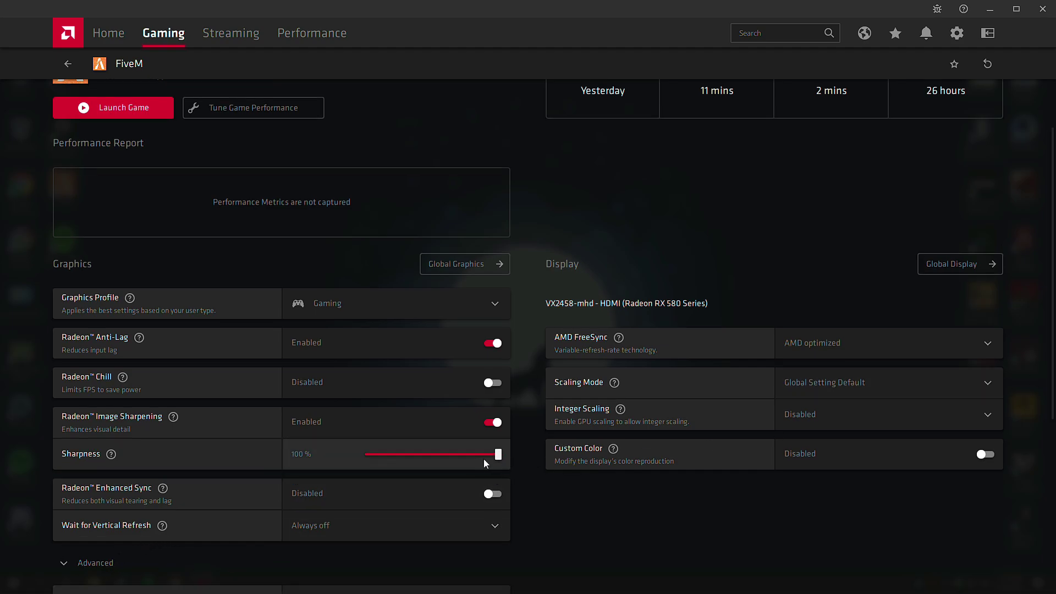
click(457, 526)
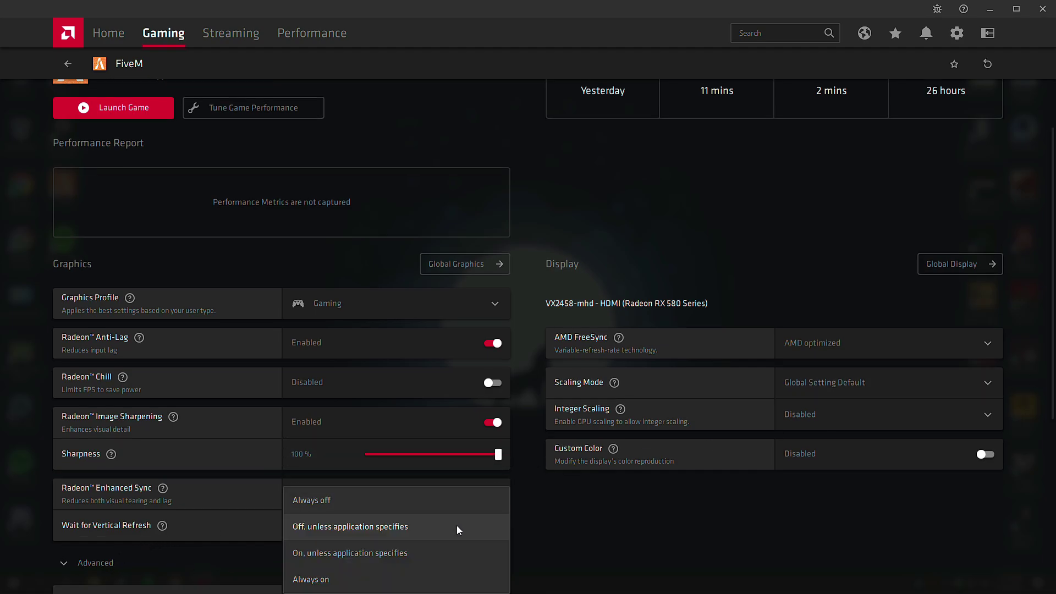
click(320, 501)
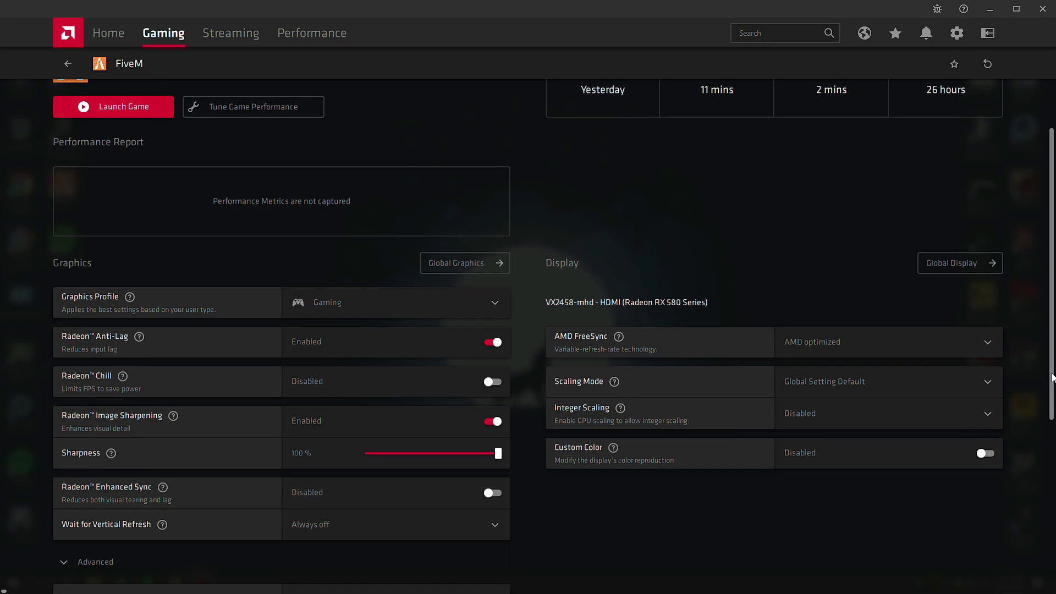
Set Anti-Aliasing to Use application settings with the Multisampling method, and Texture Filtering Quality to High
scroll(409, 317, down, 5)
click(410, 314)
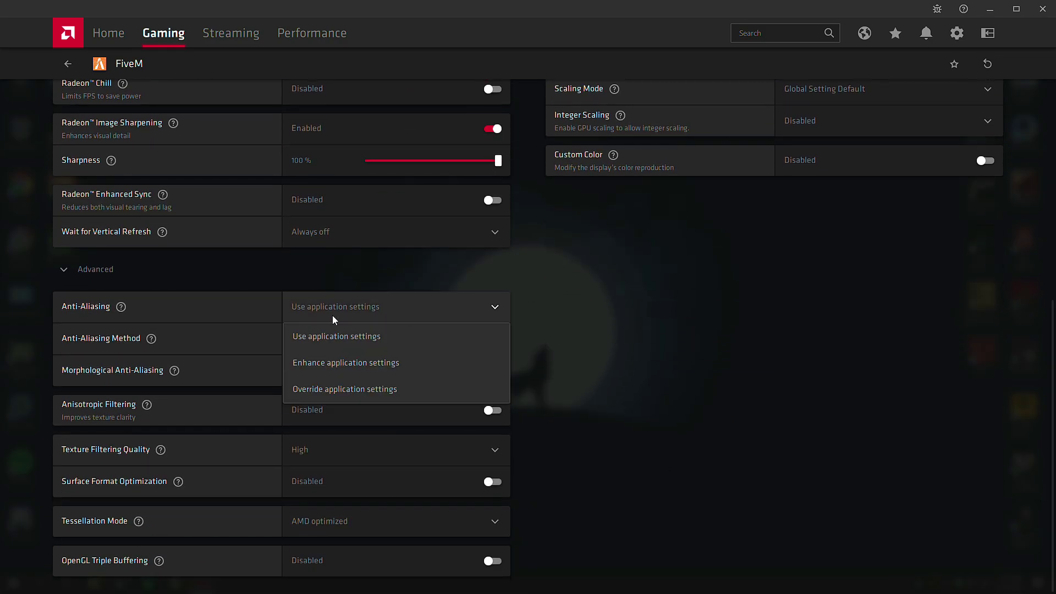
click(322, 318)
click(338, 346)
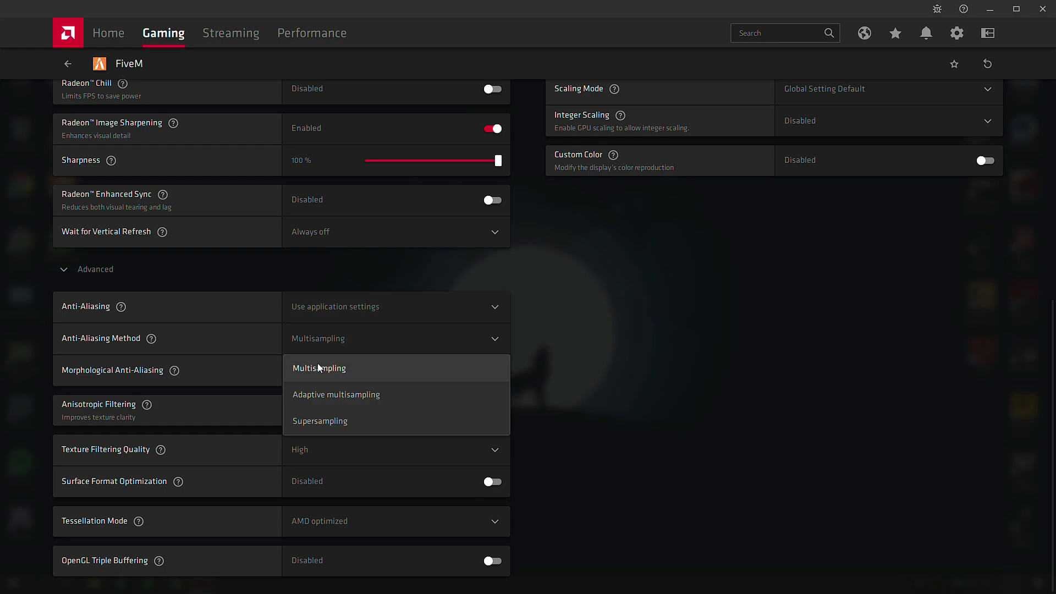
click(318, 364)
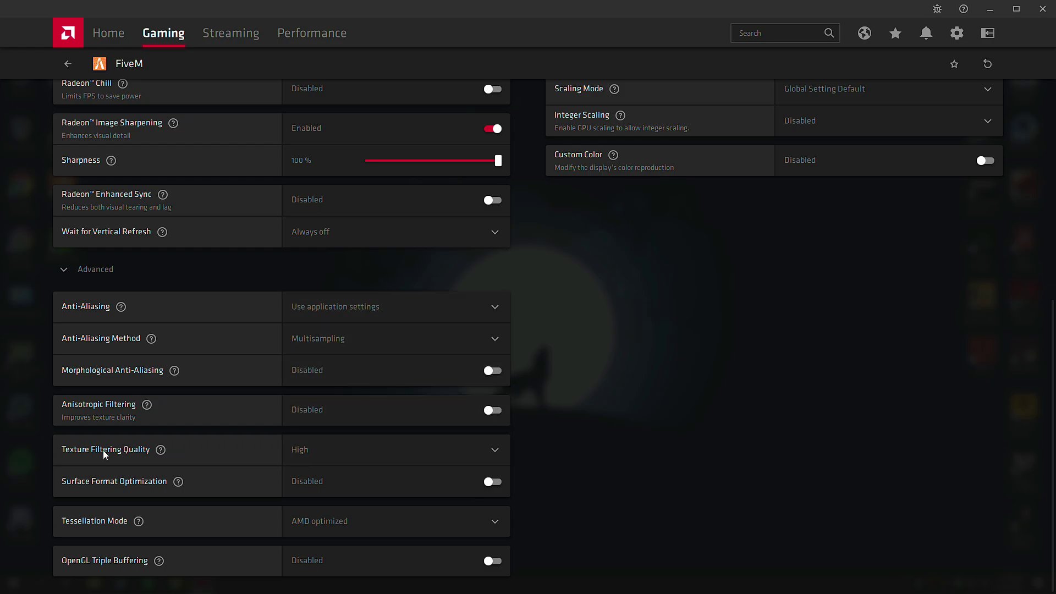
click(328, 453)
click(314, 478)
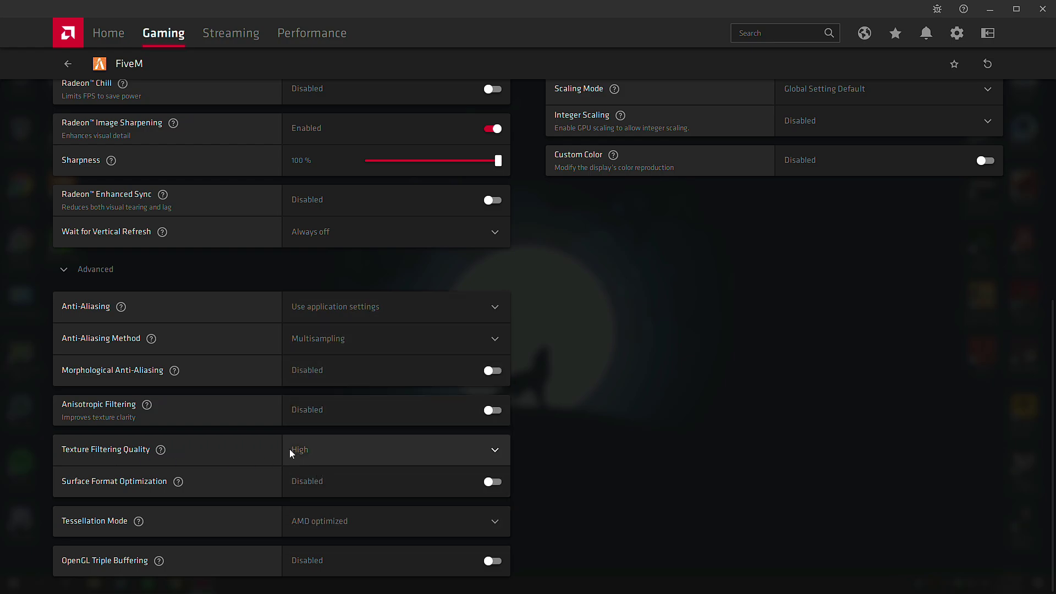
Set FiveM's Tessellation Mode to AMD optimized and close the Radeon software
click(304, 530)
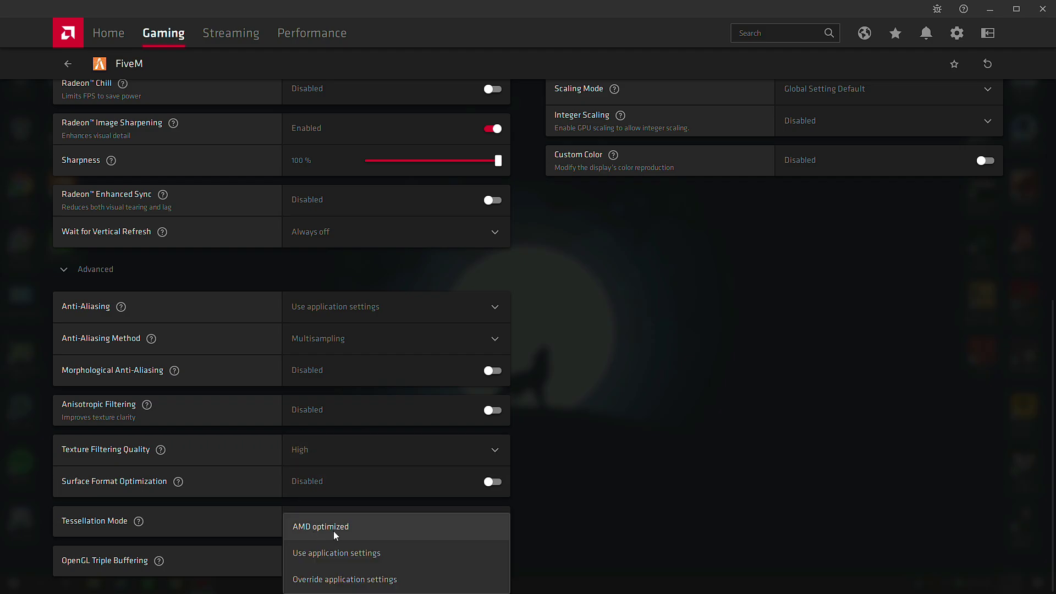
click(332, 531)
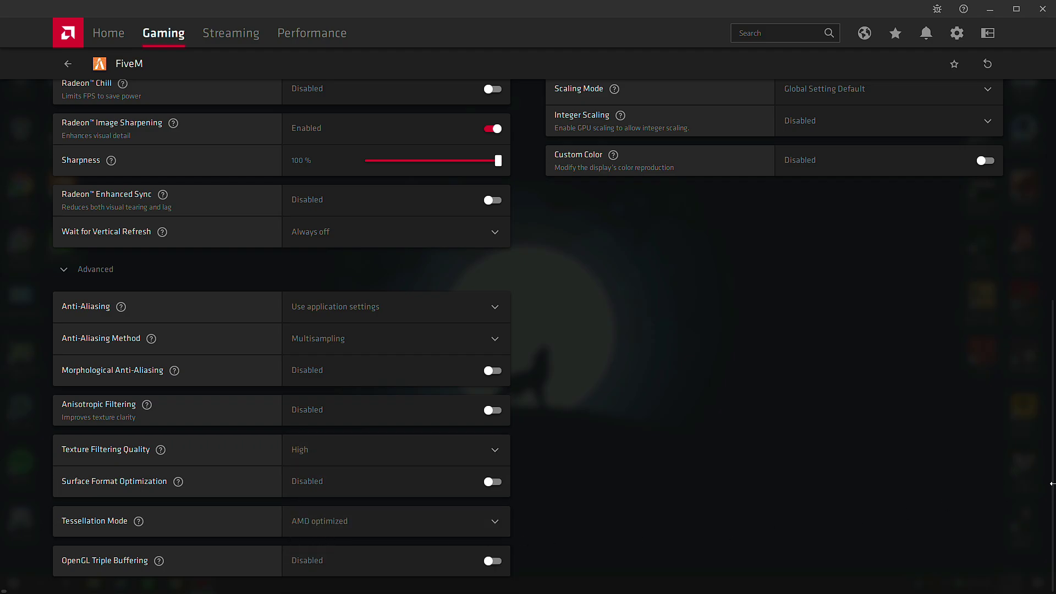
drag(1051, 485, 1047, 218)
click(67, 64)
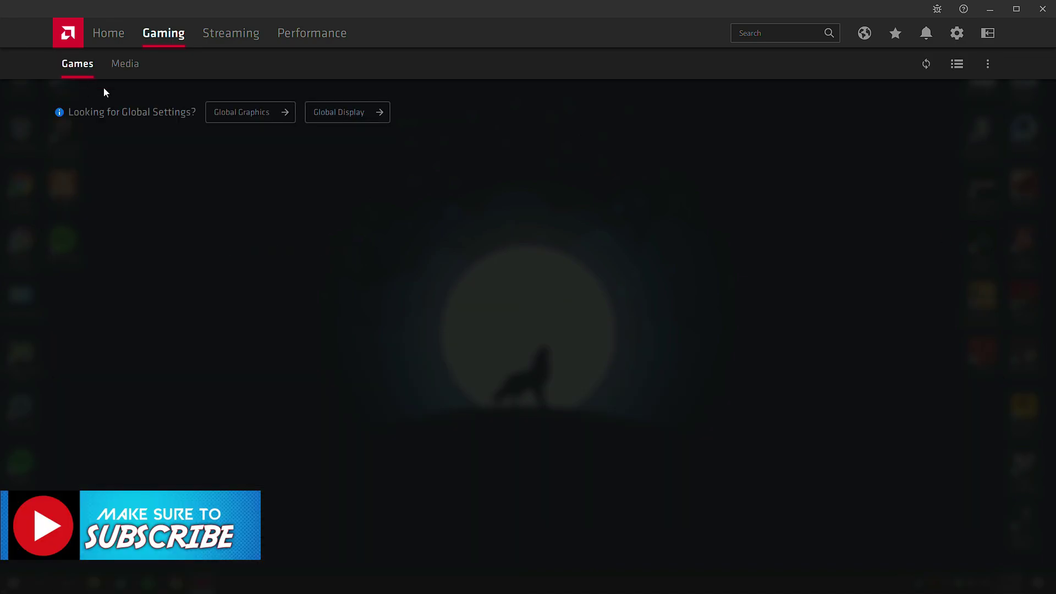
click(1044, 9)
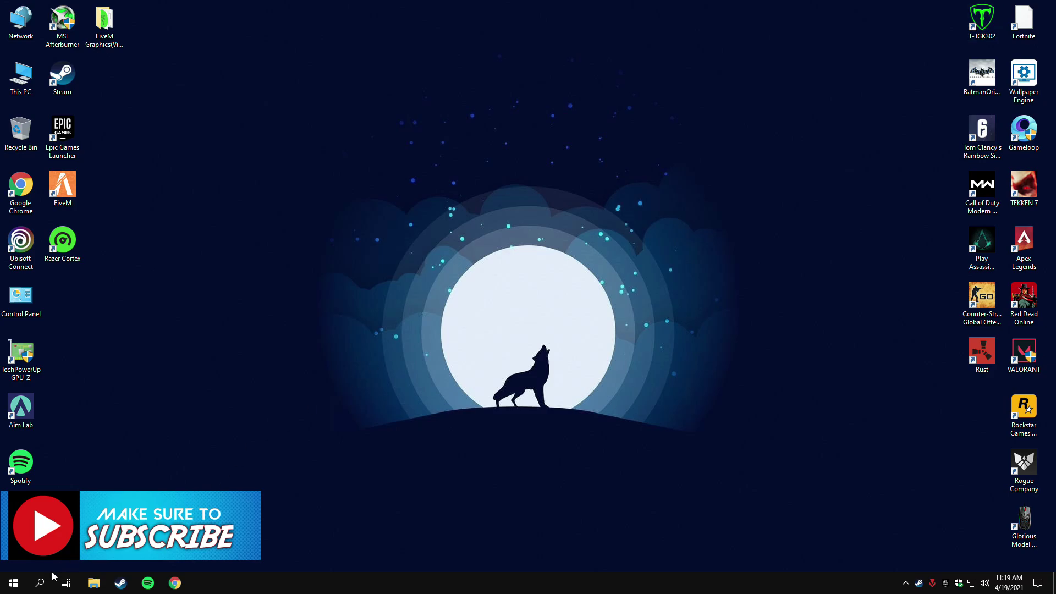
Search Windows for "Graphics settings" and open that system settings page
click(37, 584)
text(G)
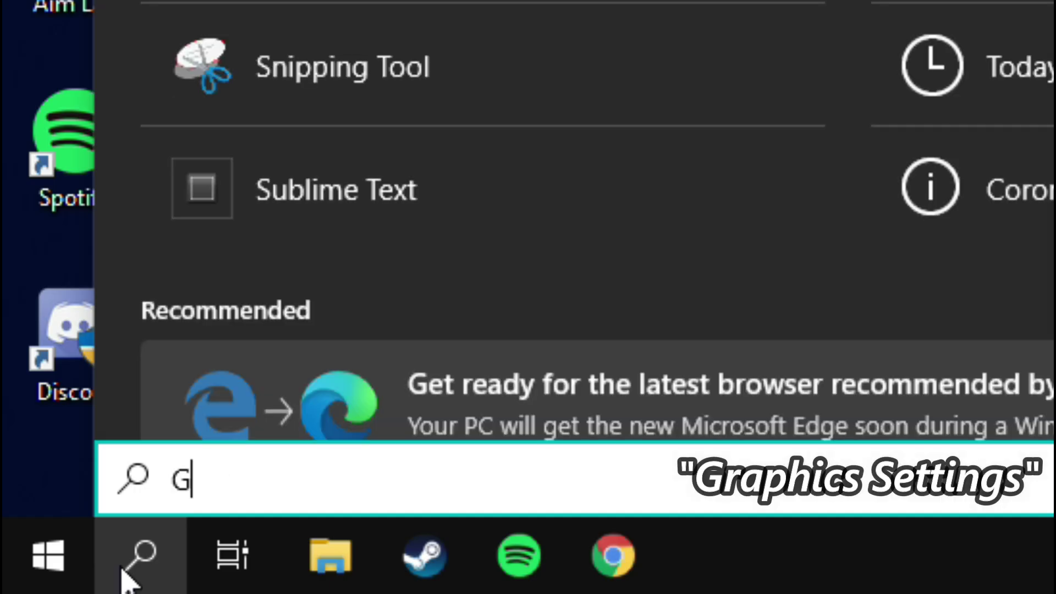
text(raph)
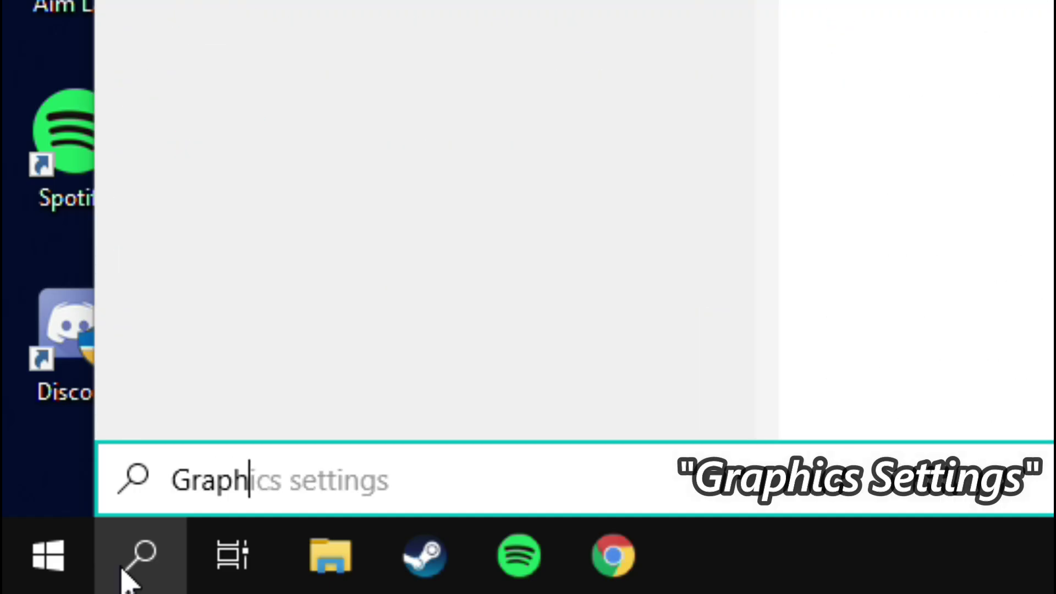
text(ics setti)
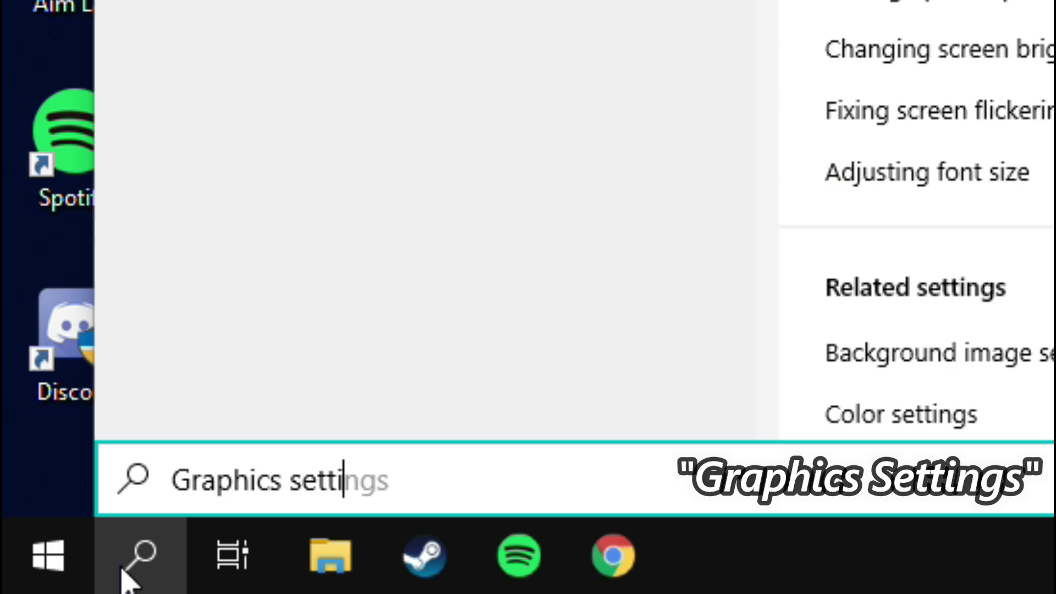
text(ngs)
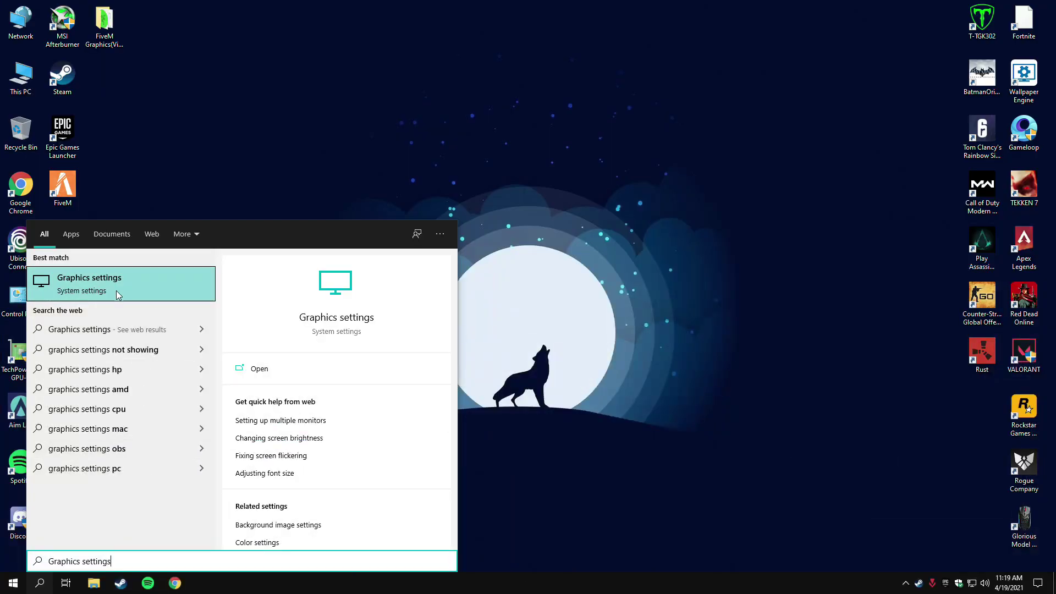
click(272, 374)
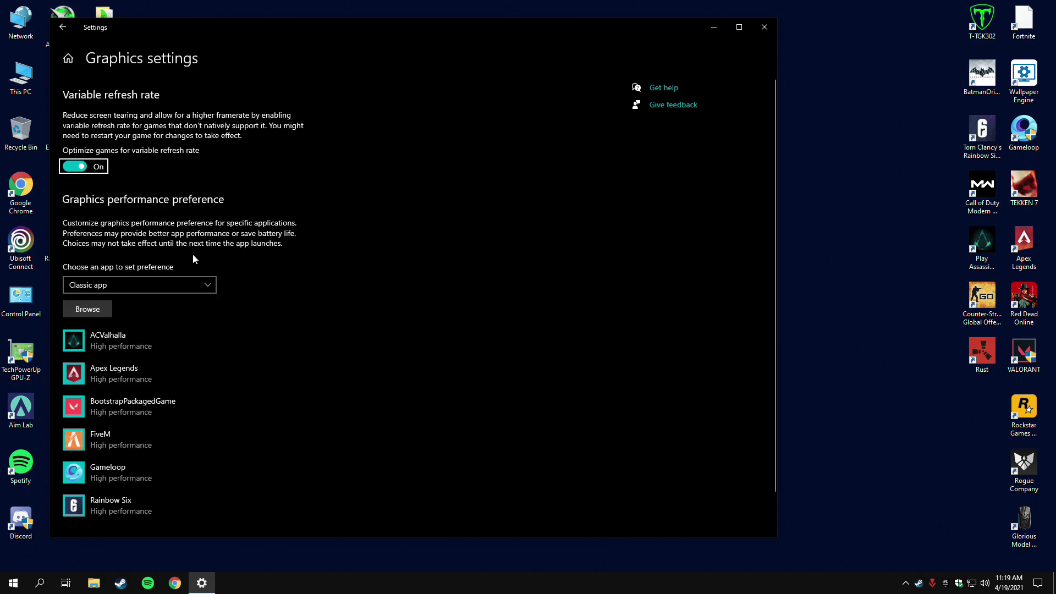
Try to add the desktop's FiveM shortcut as a classic app to the graphics performance preference list
click(88, 310)
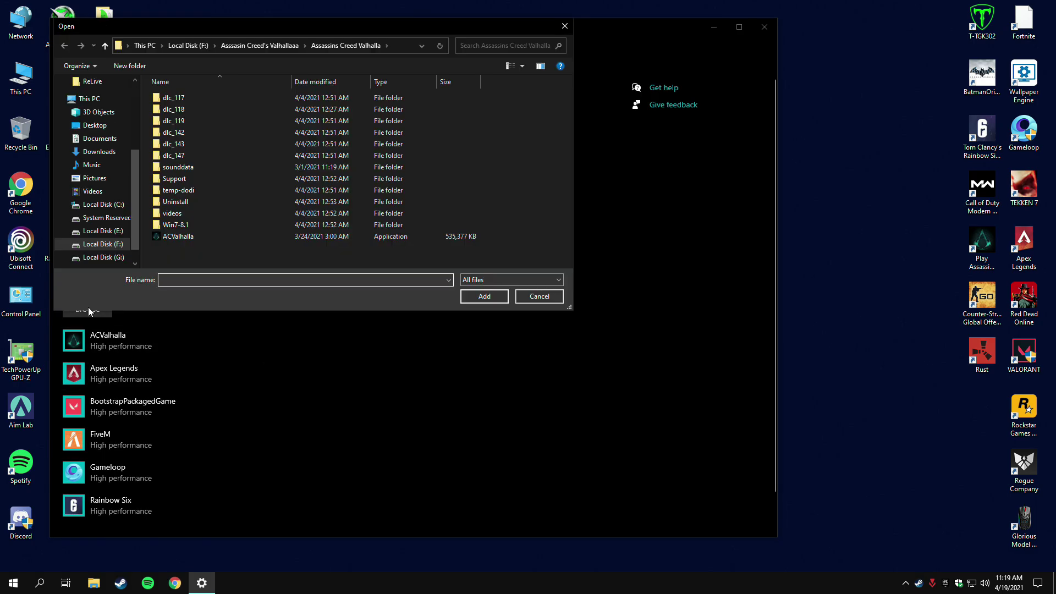
click(99, 127)
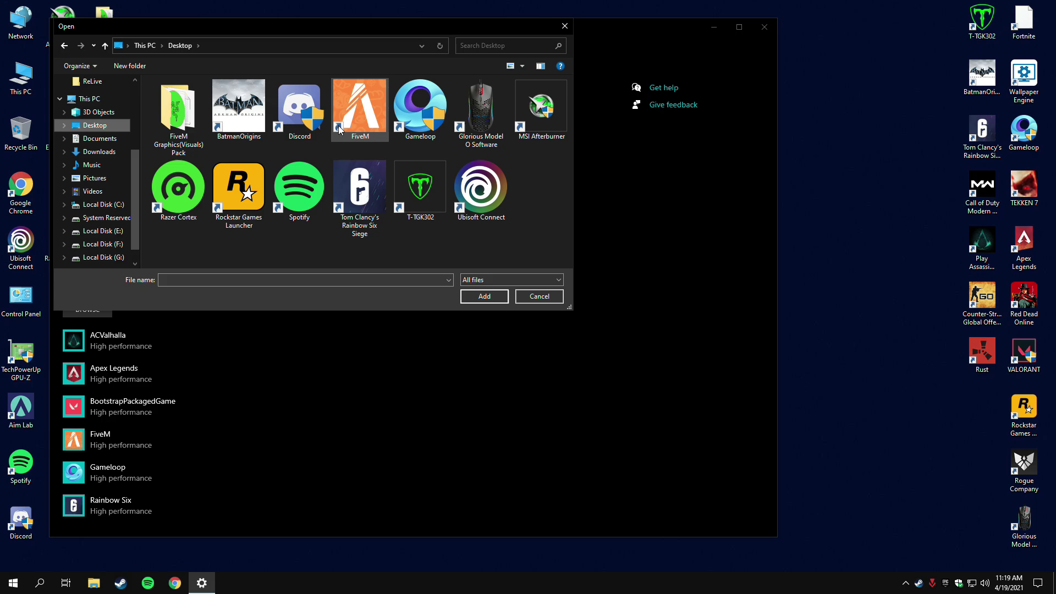
click(339, 130)
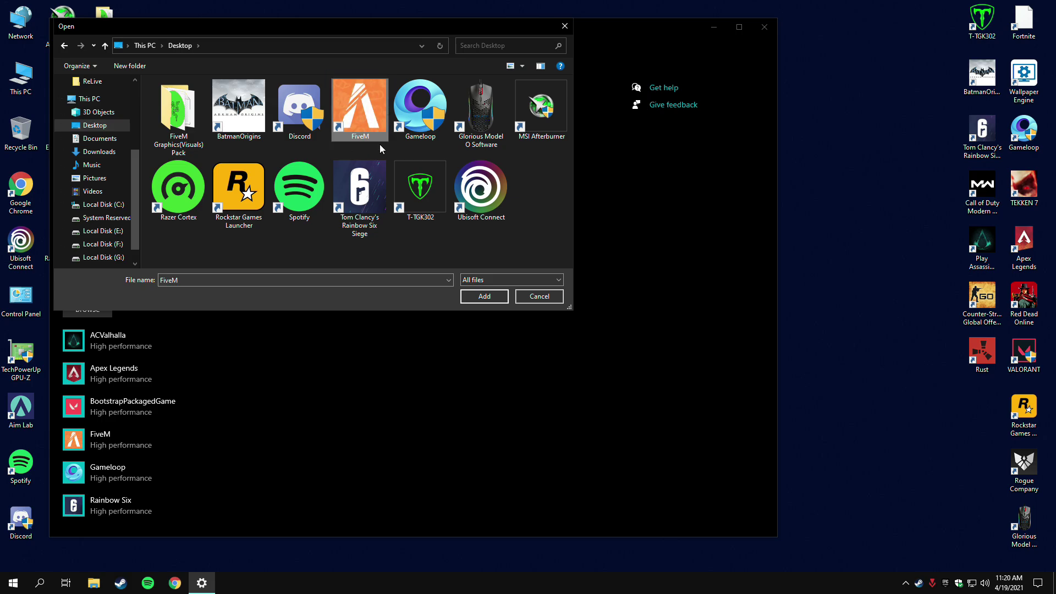
click(484, 296)
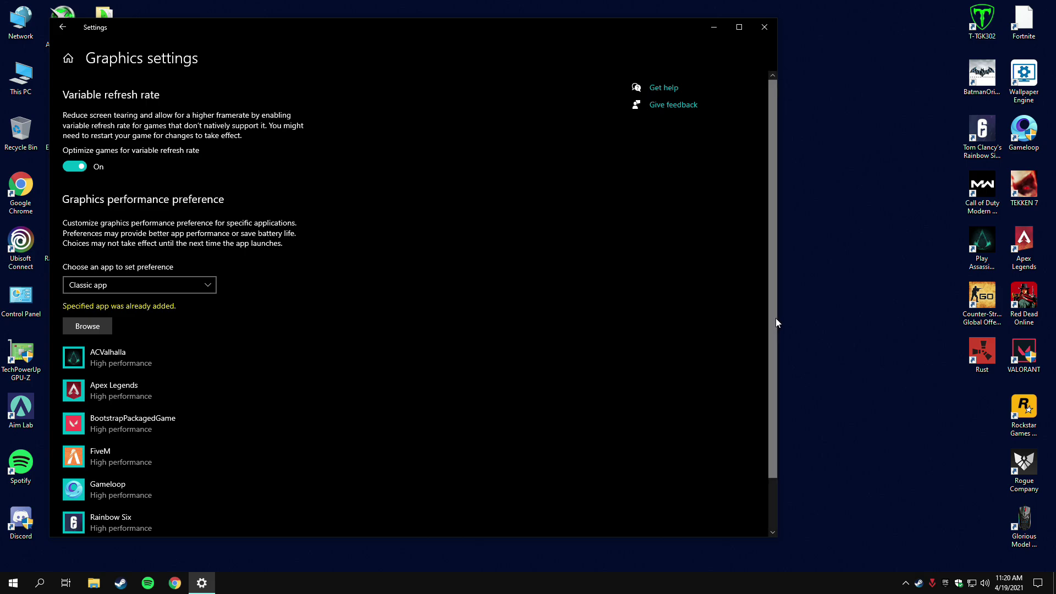
Save FiveM's graphics preference as High performance and close the Settings window
drag(775, 318, 774, 374)
click(121, 407)
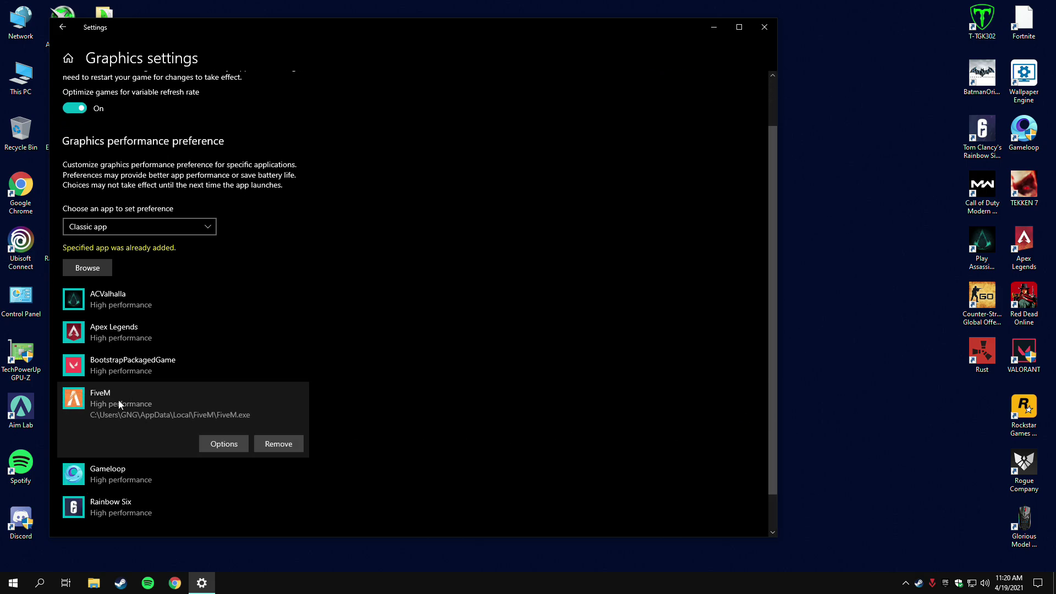
click(216, 443)
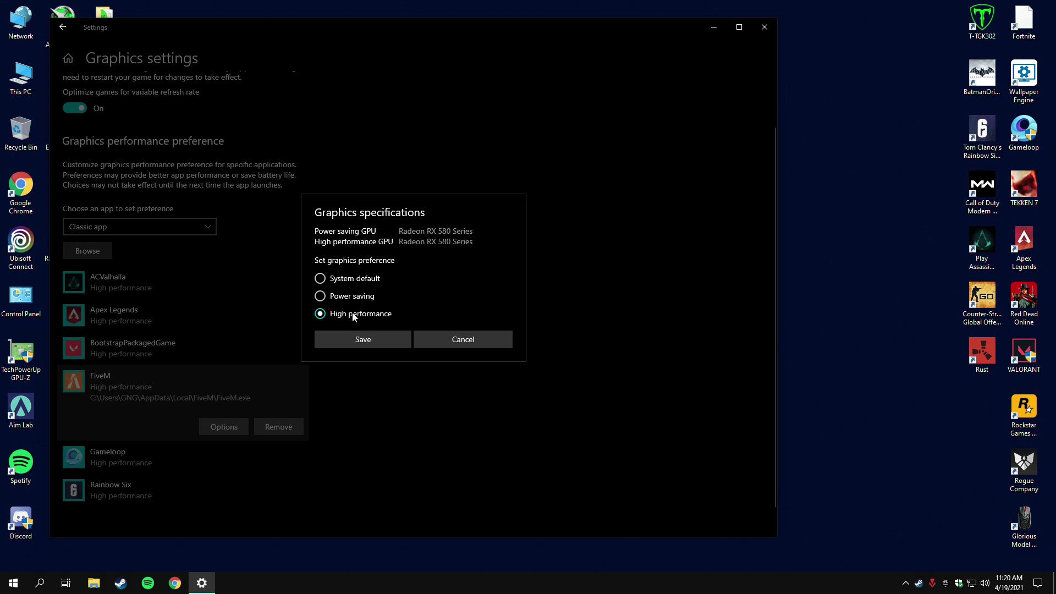
click(361, 340)
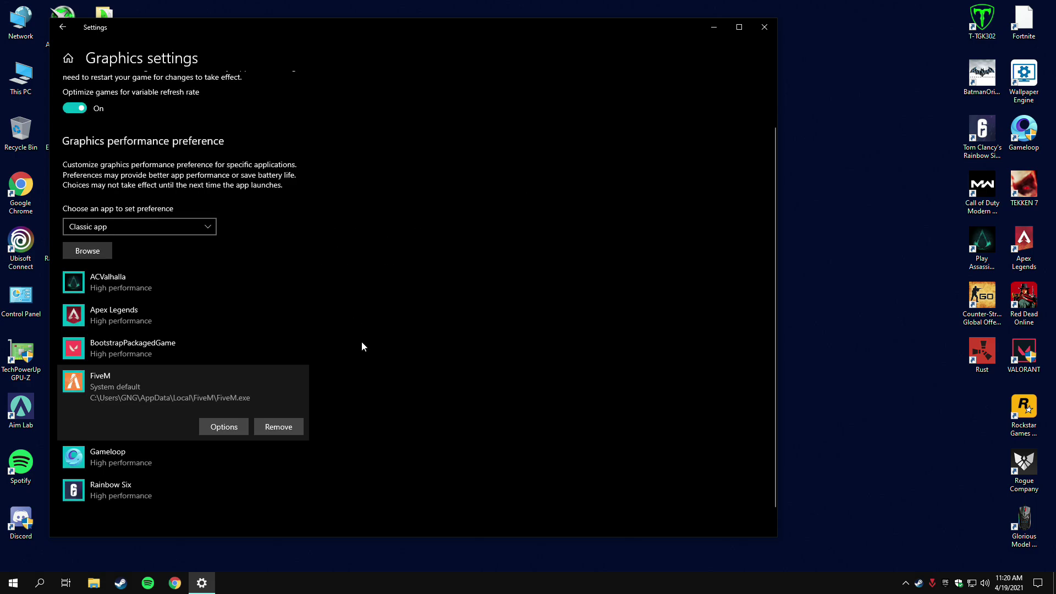
click(766, 34)
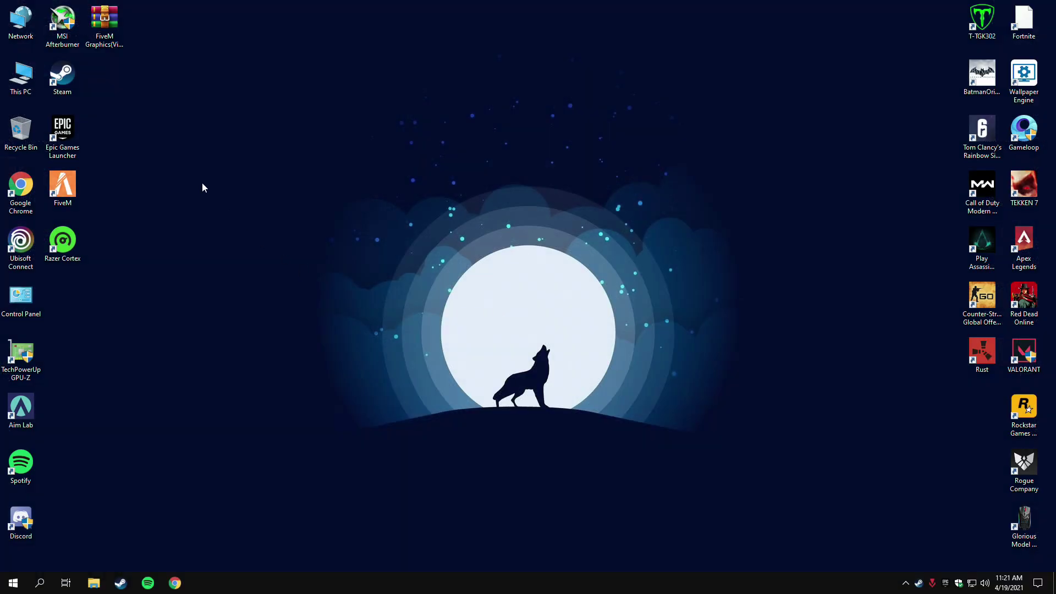
Extract the FiveM Graphics(Visuals) Pack archive onto the desktop with WinRAR and place the extracted folder beside the archive
drag(98, 43, 432, 43)
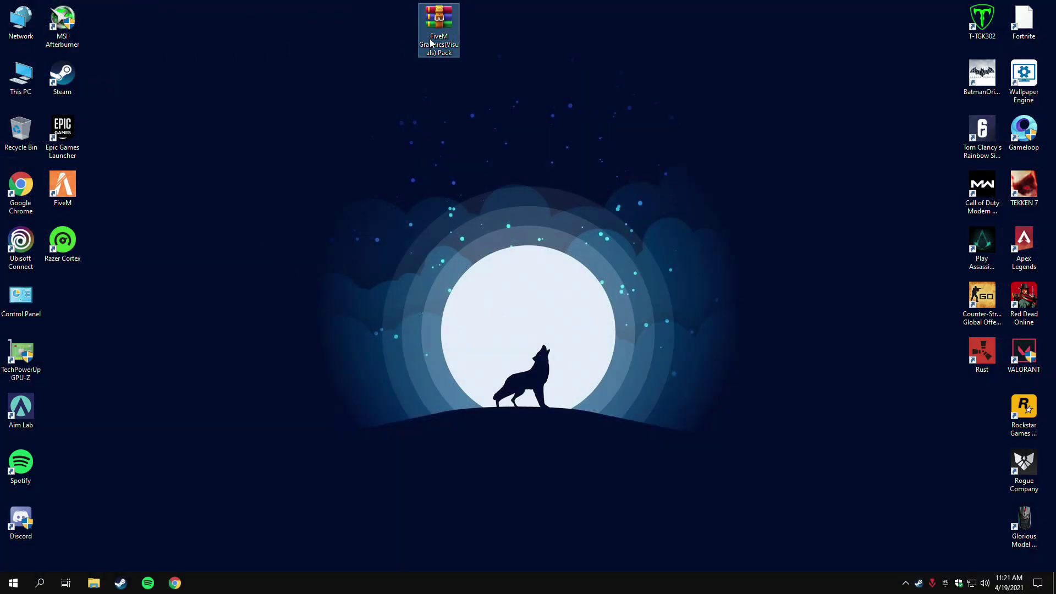
right_click(438, 37)
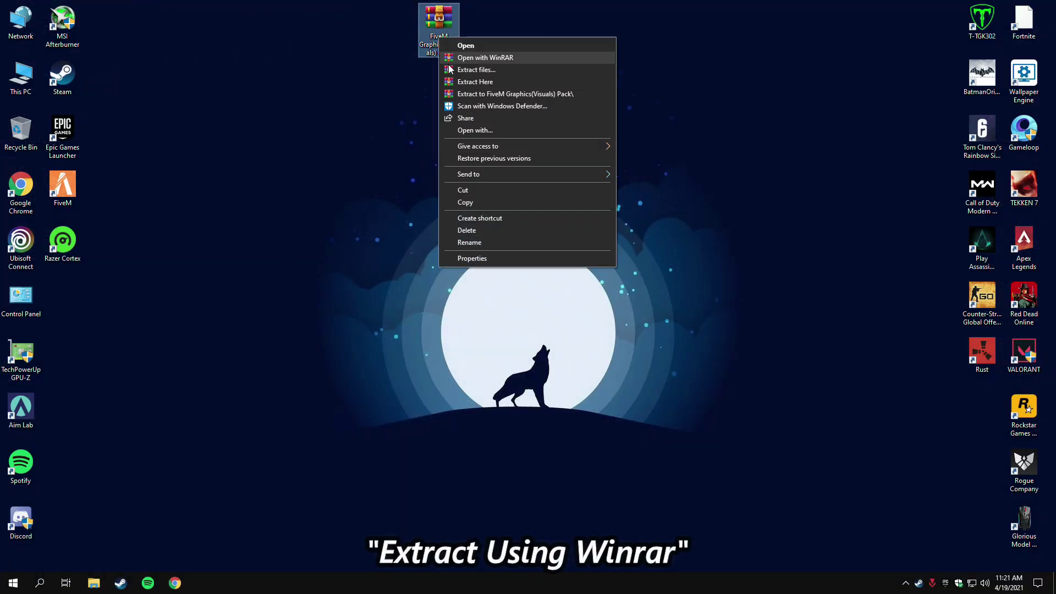
click(477, 82)
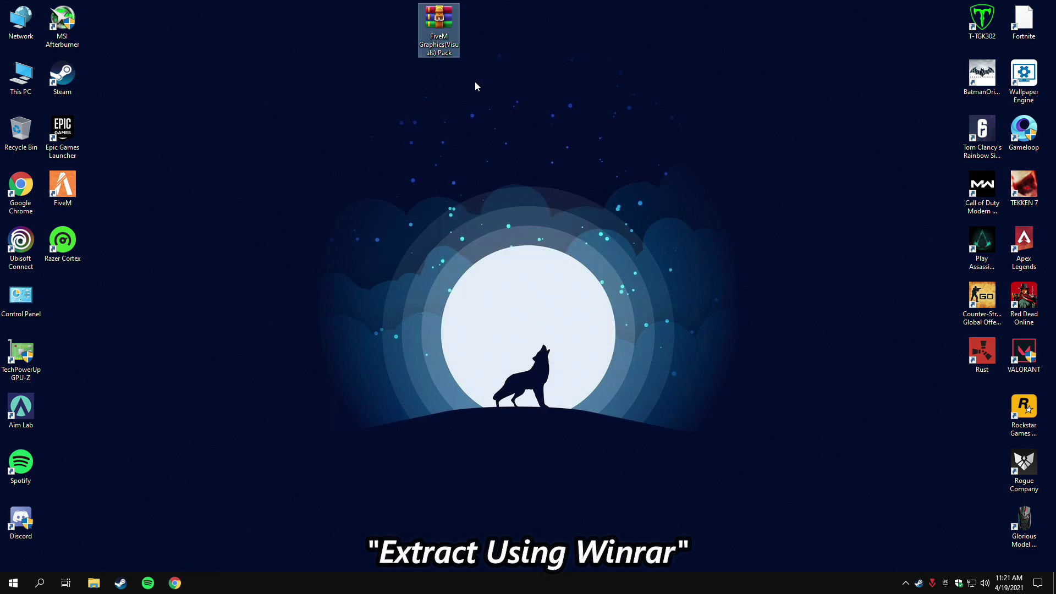
drag(63, 300, 469, 37)
Open the extracted FiveM Graphics(Visuals) Pack folder and go into its FiveM Visuals subfolder
double_click(487, 35)
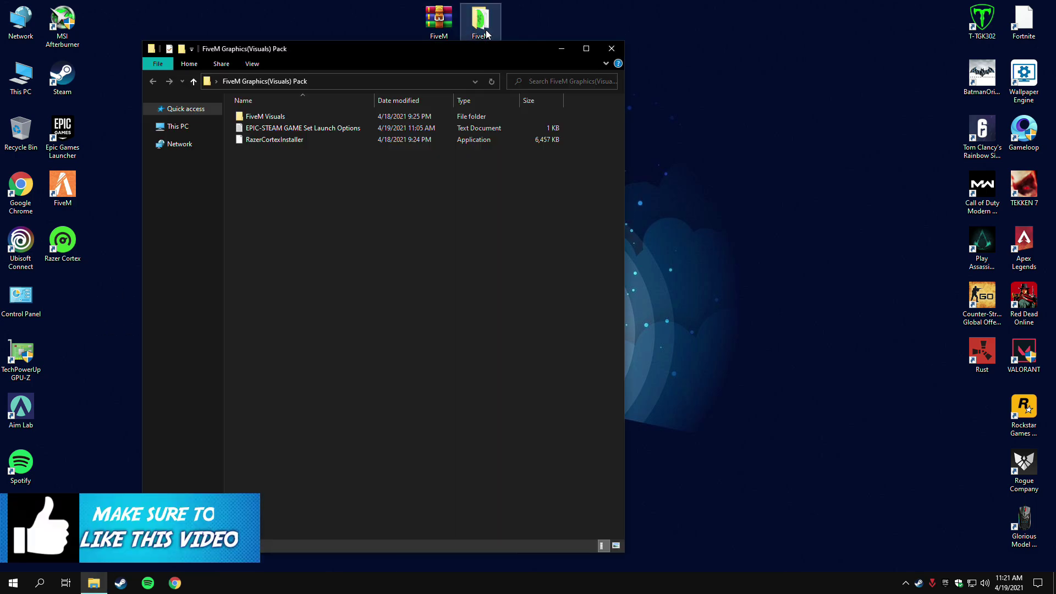
drag(378, 49, 320, 47)
click(209, 114)
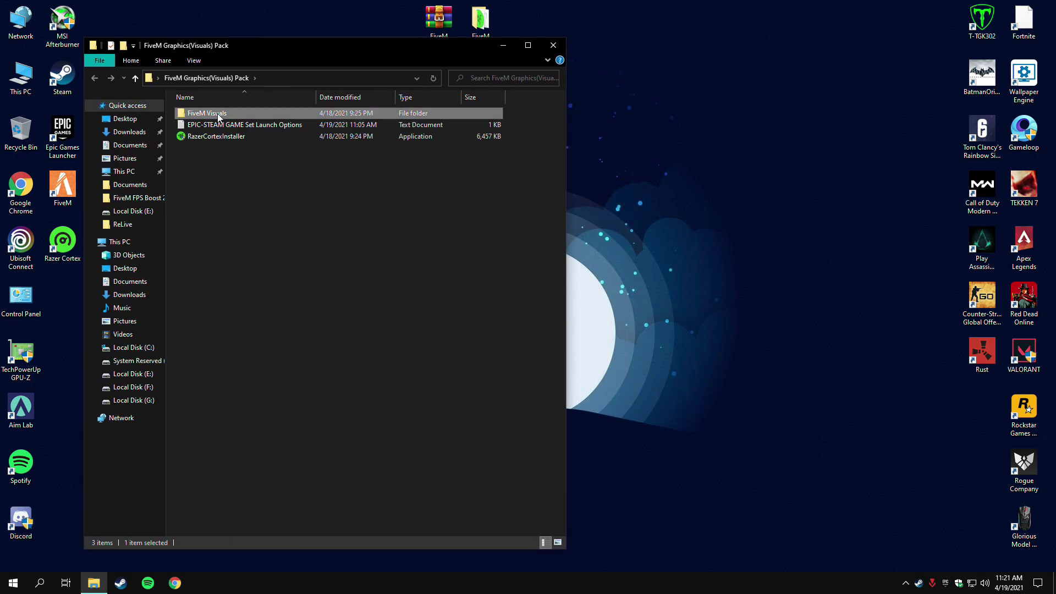
double_click(220, 115)
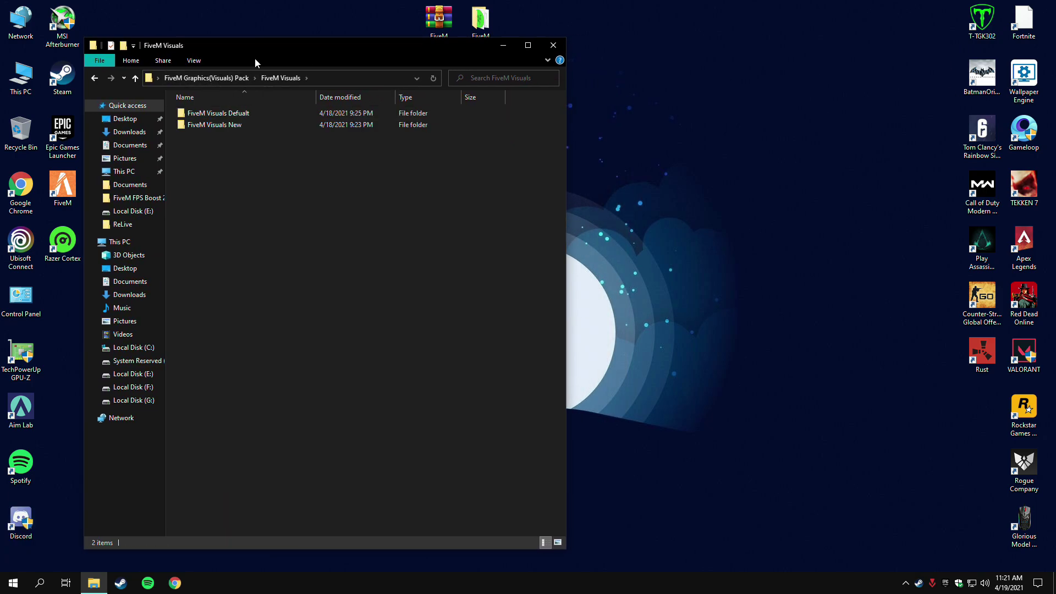
drag(268, 51, 264, 53)
Open the FiveM shortcut's file location beside the pack window and go into the FiveM Application Data folder
right_click(59, 183)
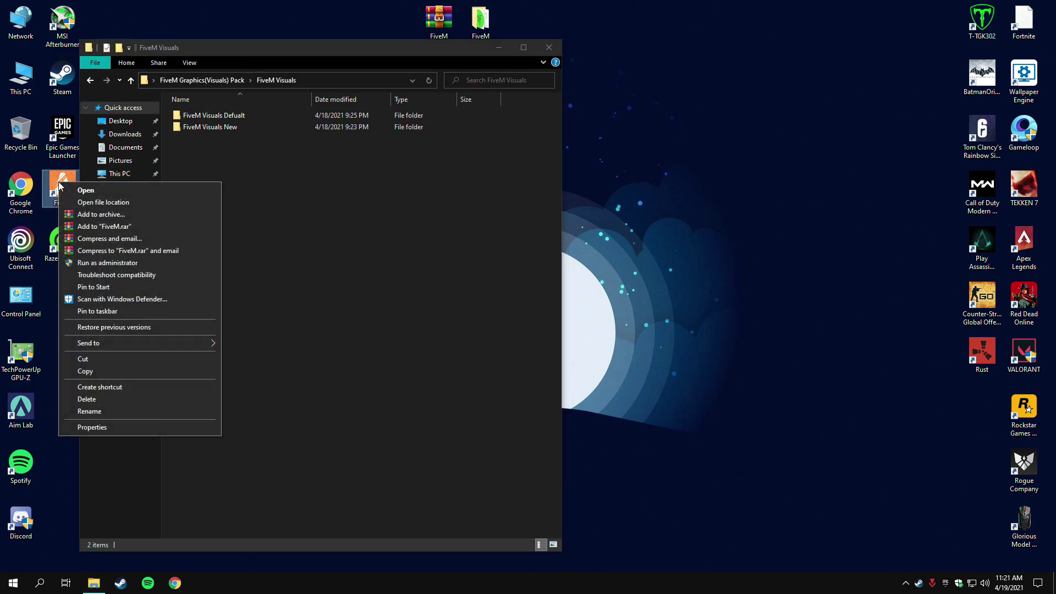
click(106, 202)
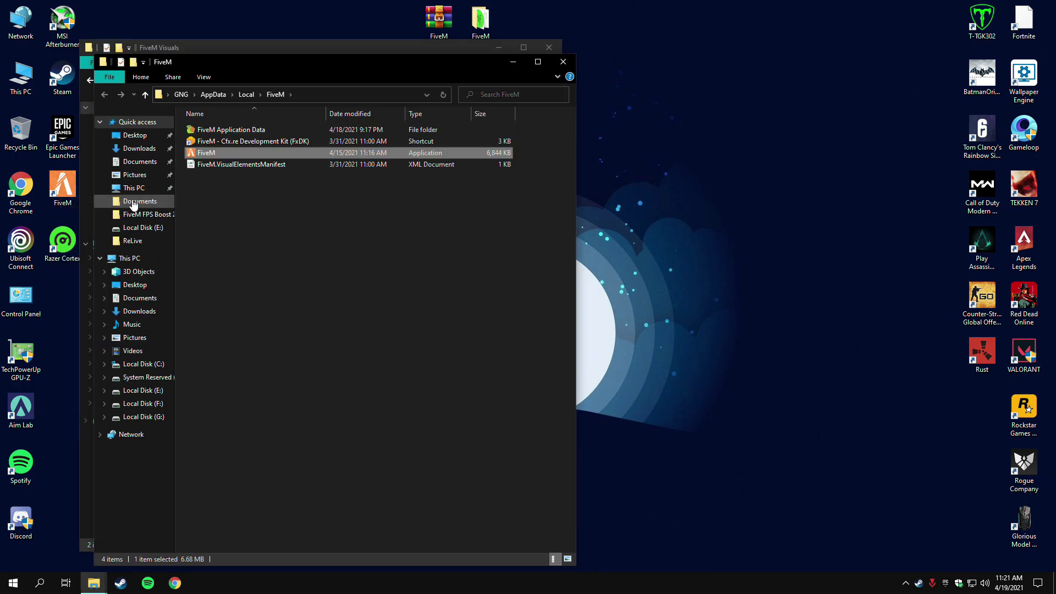
drag(311, 64, 783, 55)
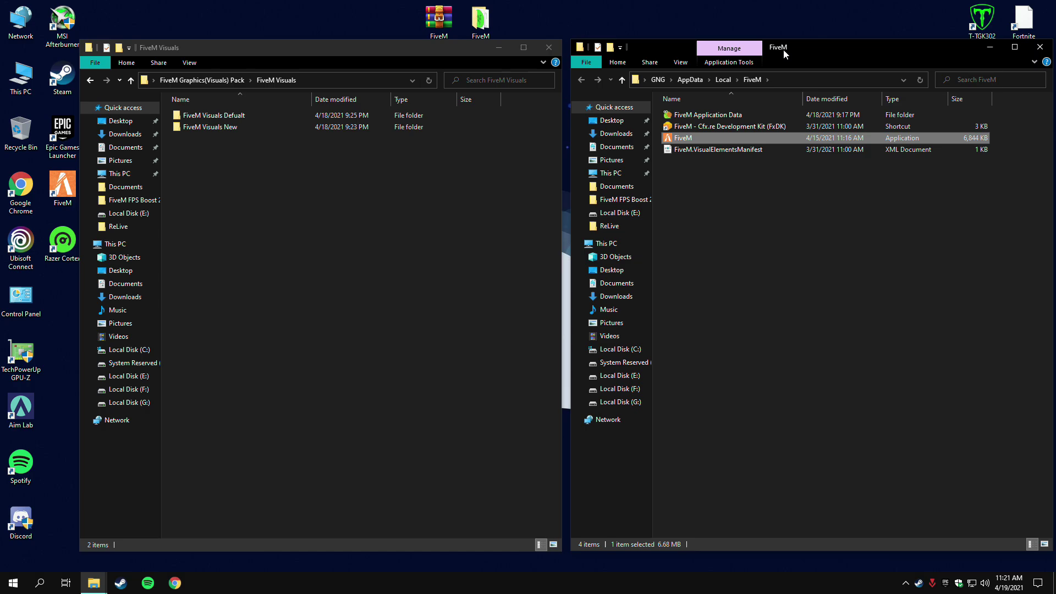
click(713, 119)
double_click(701, 117)
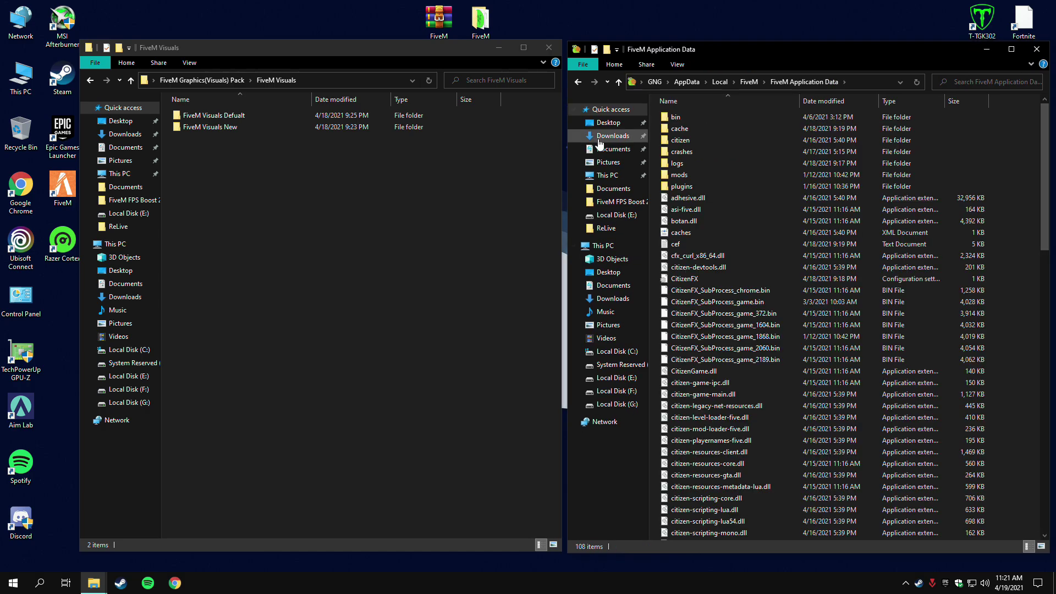
In the pack window, go to FiveM Visuals New > Files > update > update.rpf > common > data
click(222, 128)
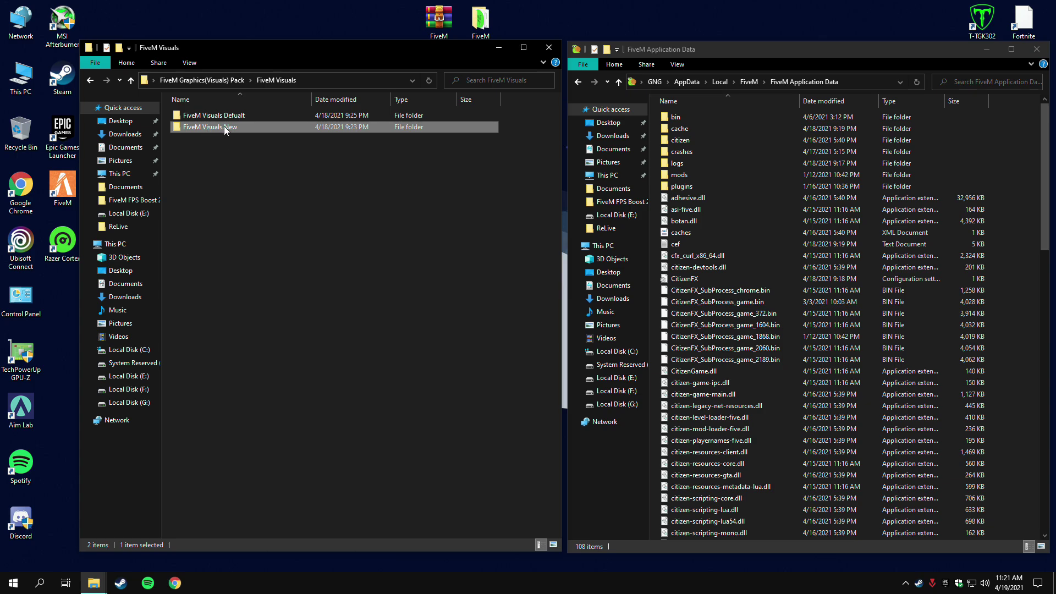
double_click(223, 126)
drag(289, 54, 282, 57)
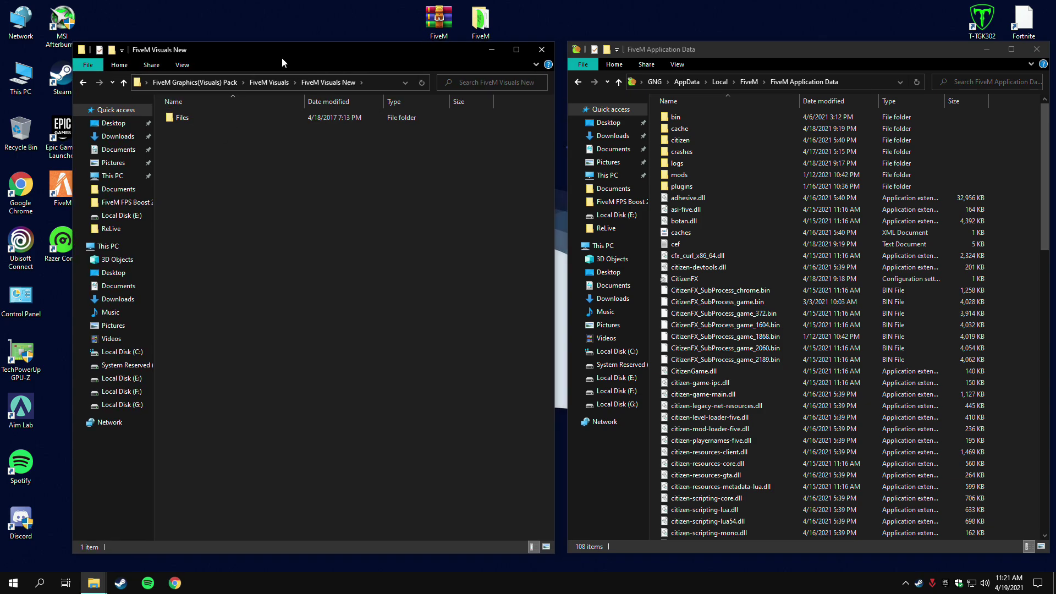
double_click(183, 118)
double_click(200, 119)
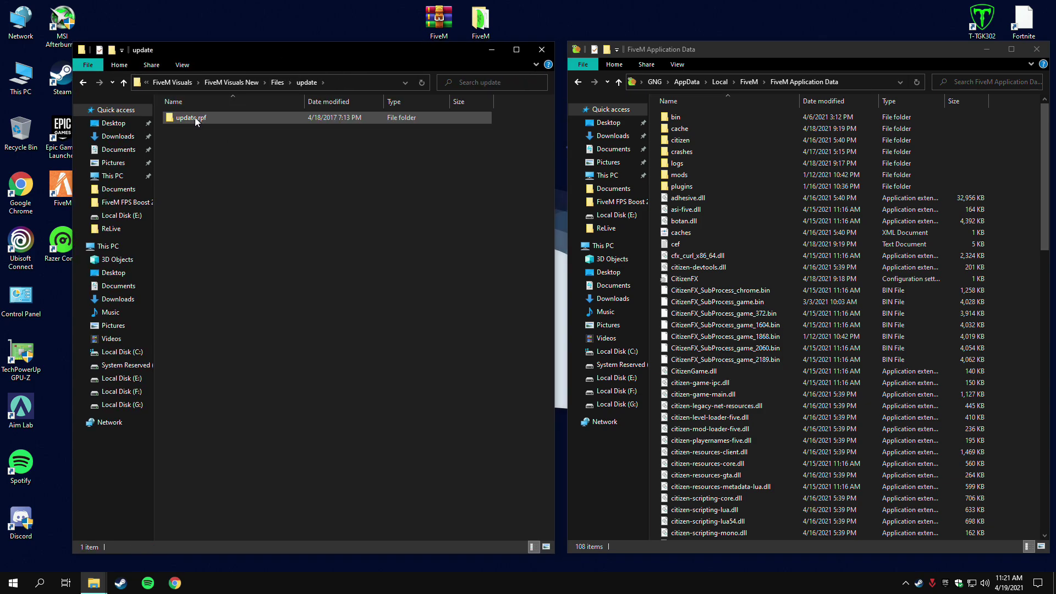
double_click(198, 117)
double_click(201, 117)
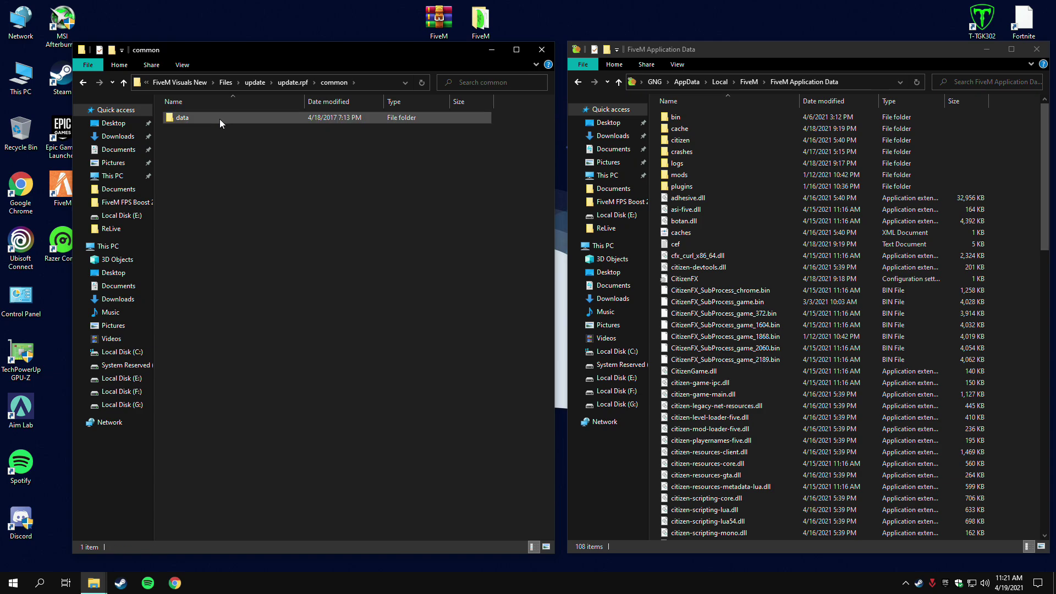
double_click(220, 119)
drag(233, 173, 320, 164)
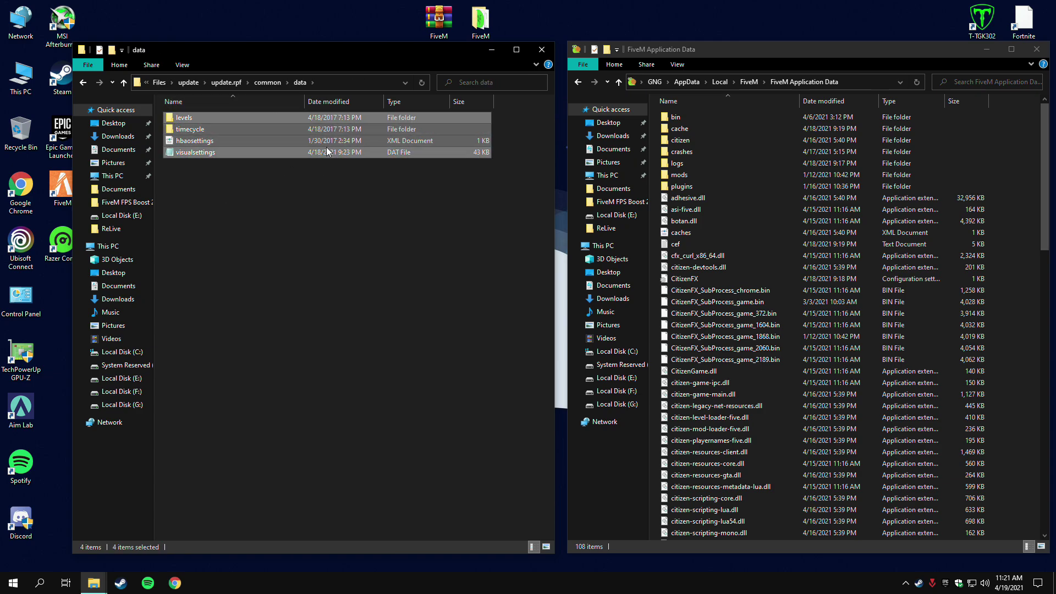
click(341, 170)
In the FiveM Application Data window, go to citizen > common > data
double_click(708, 138)
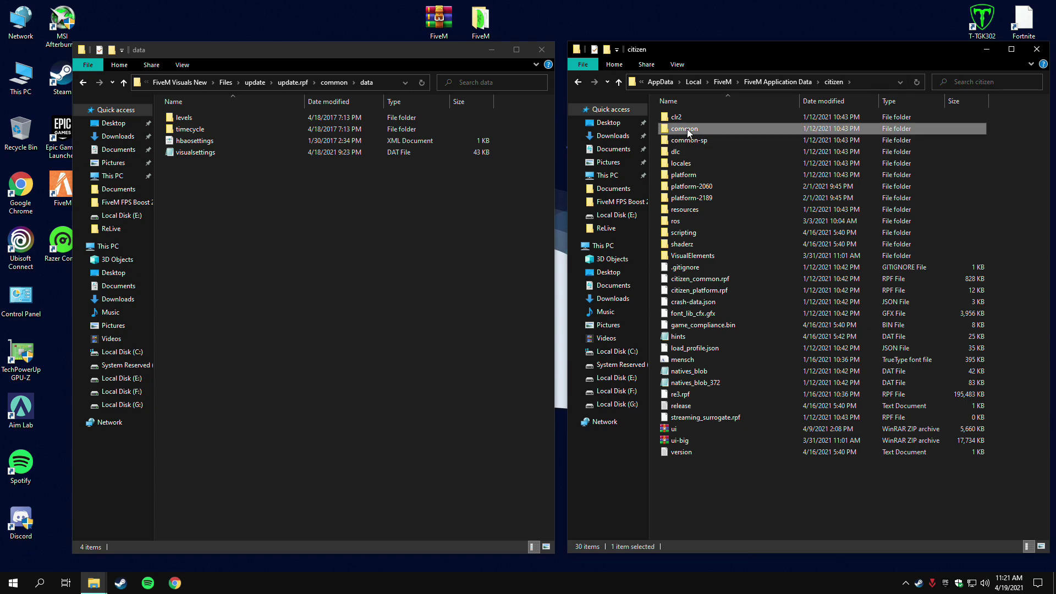
double_click(688, 129)
double_click(705, 121)
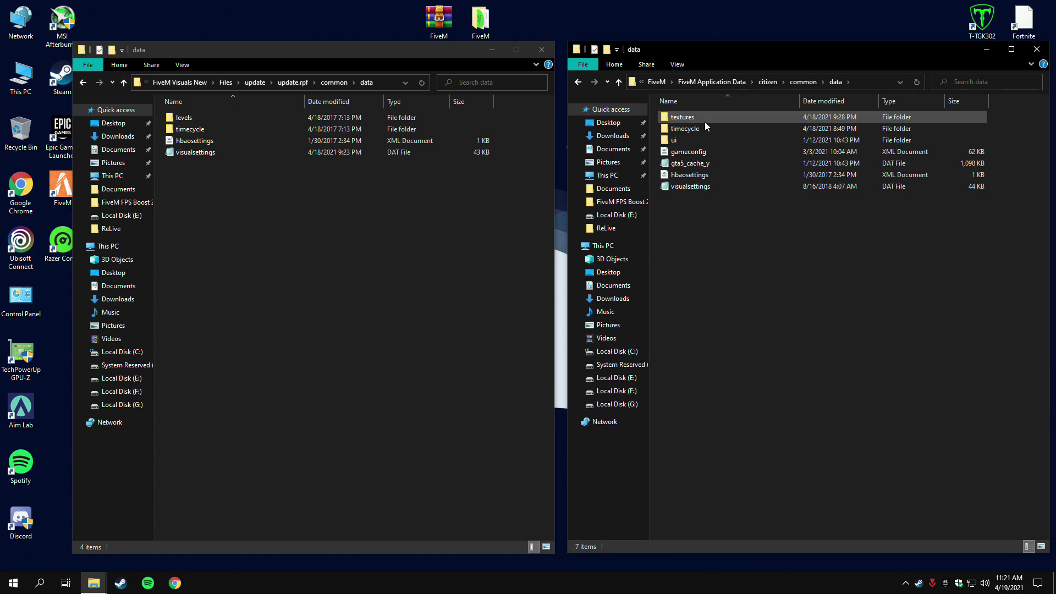
Copy levels, timecycle, hbaosettings and visualsettings from the pack's data folder into FiveM's citizen > common > data folder, replacing existing files
drag(222, 209, 248, 98)
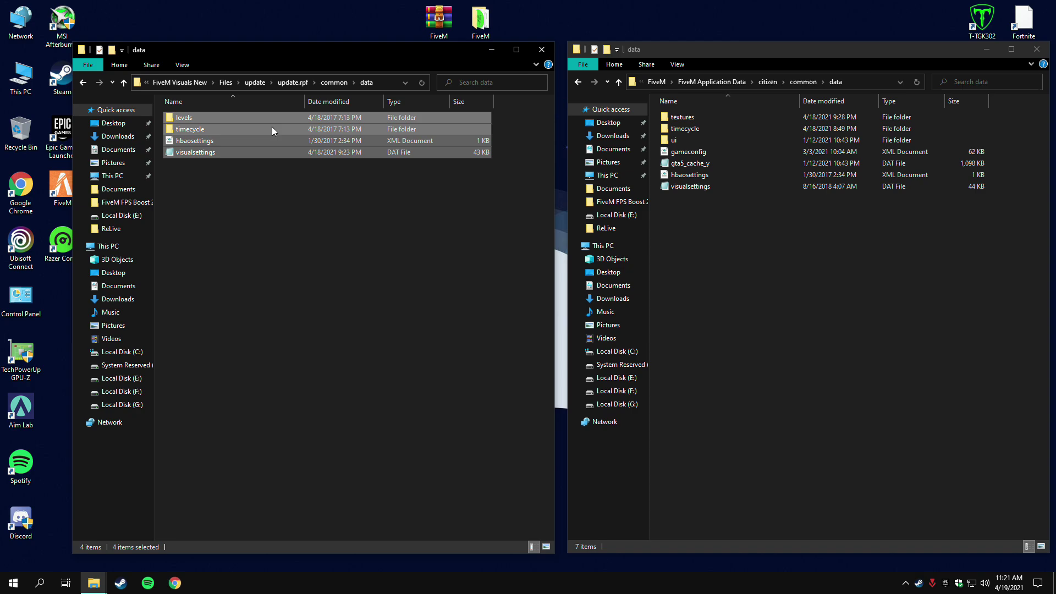
right_click(292, 132)
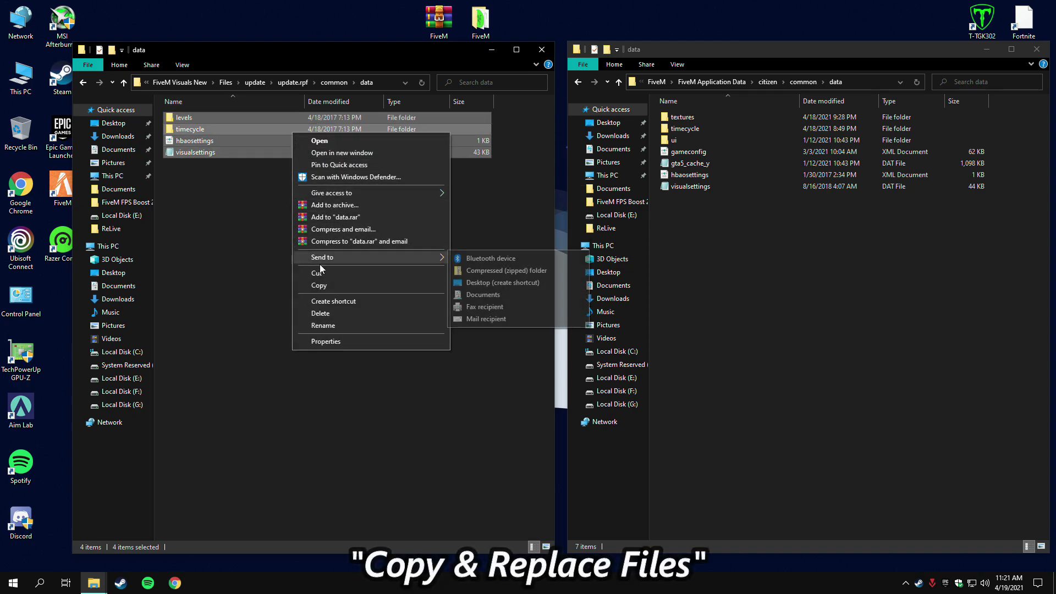
click(321, 286)
click(346, 173)
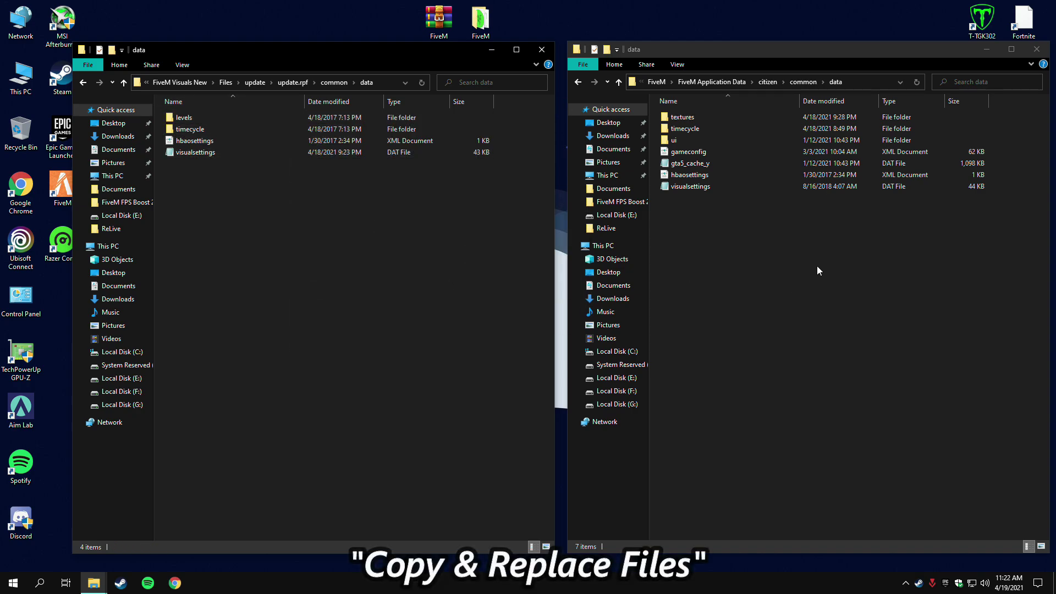
right_click(798, 271)
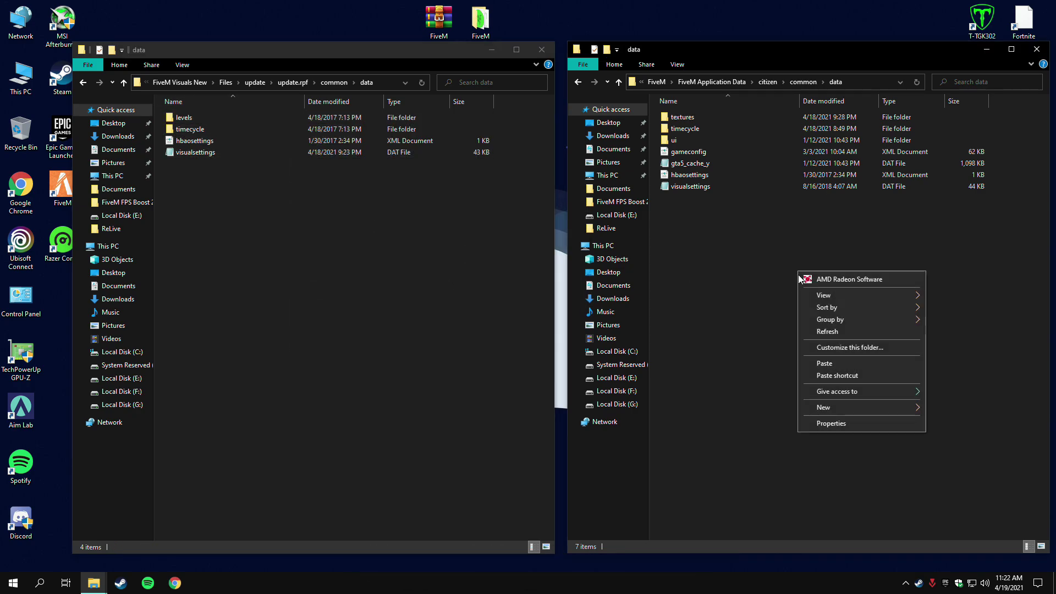
click(834, 368)
drag(247, 145, 572, 222)
click(541, 279)
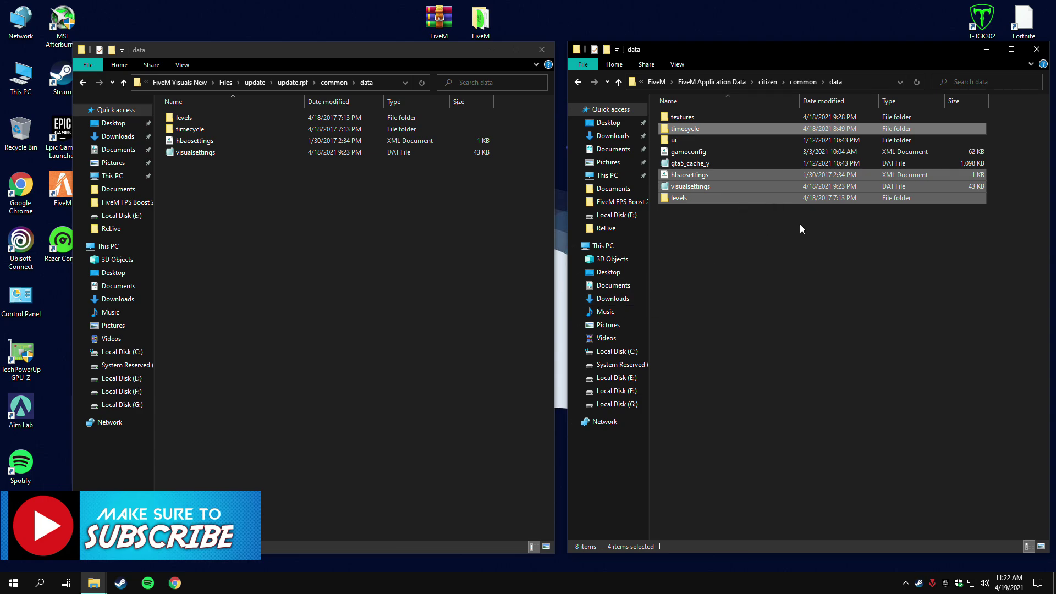
click(788, 245)
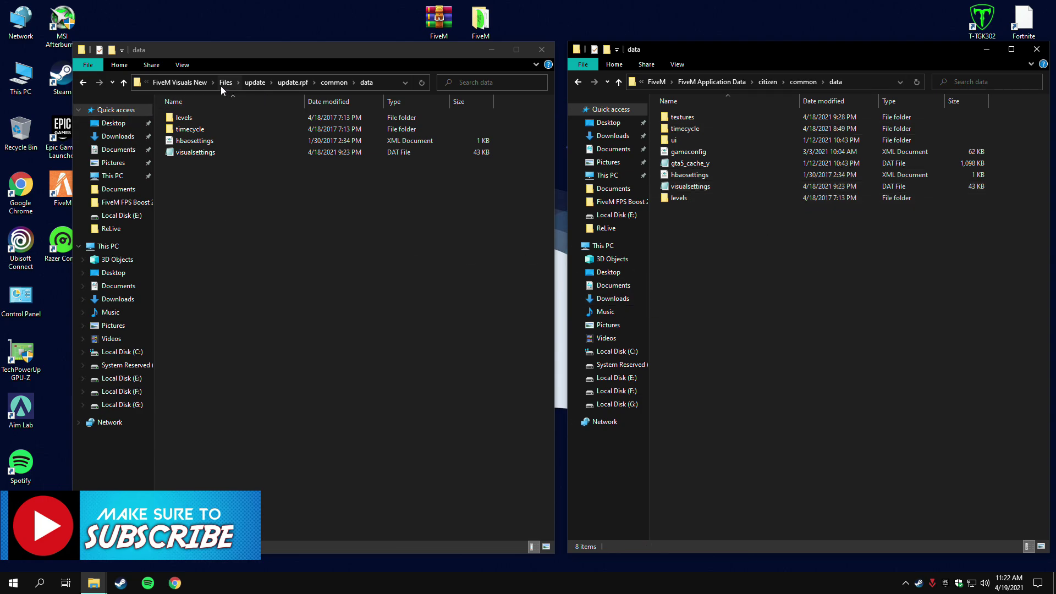
In the pack window, go to FiveM Visuals New > Files > update > update.rpf > x64
click(180, 82)
double_click(187, 118)
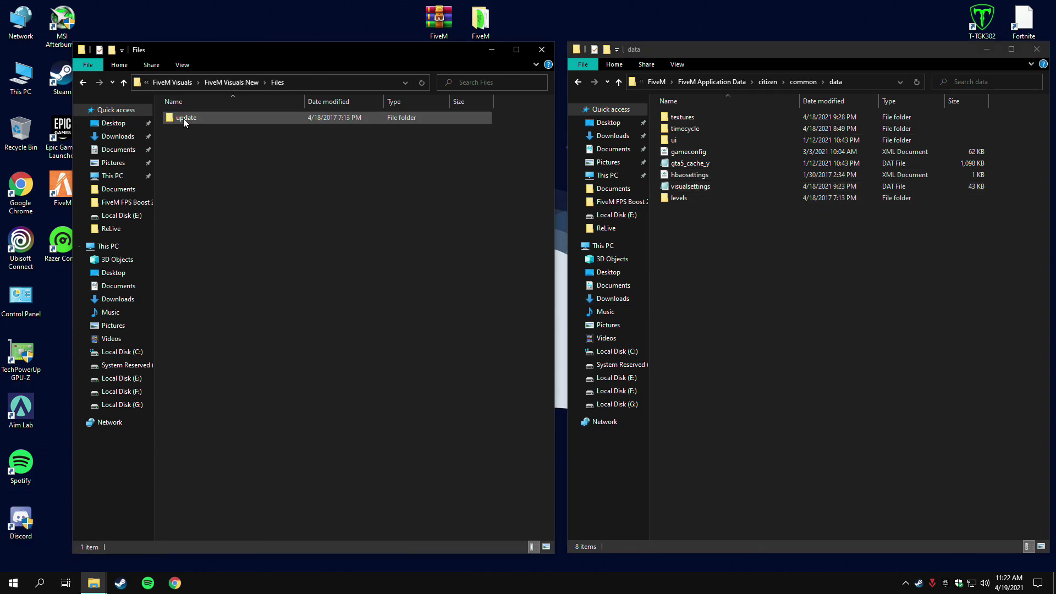
double_click(192, 120)
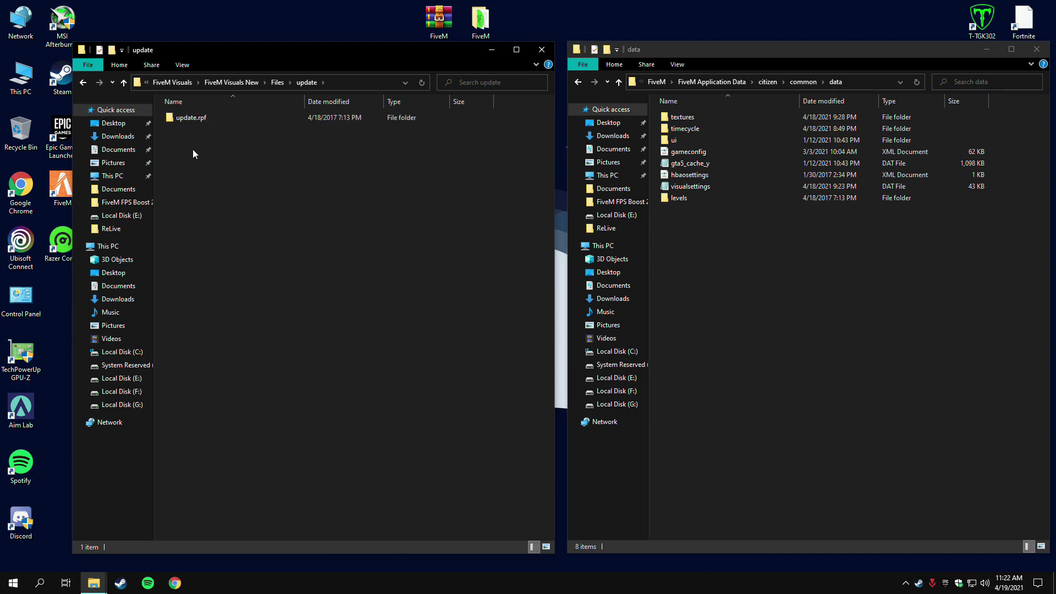
click(199, 124)
double_click(197, 120)
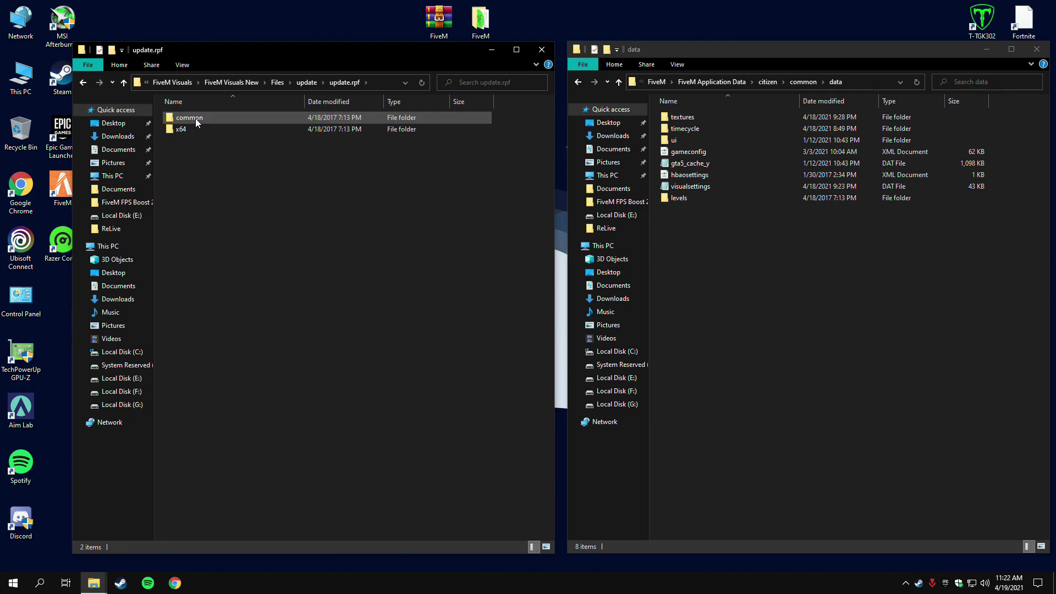
click(171, 131)
double_click(187, 131)
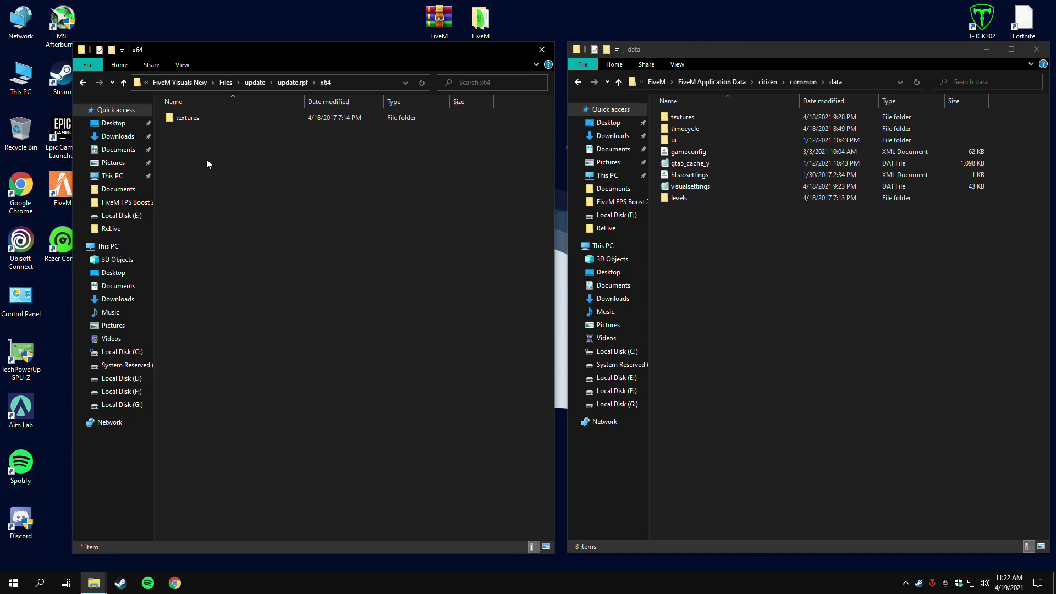
double_click(187, 118)
drag(204, 176, 165, 112)
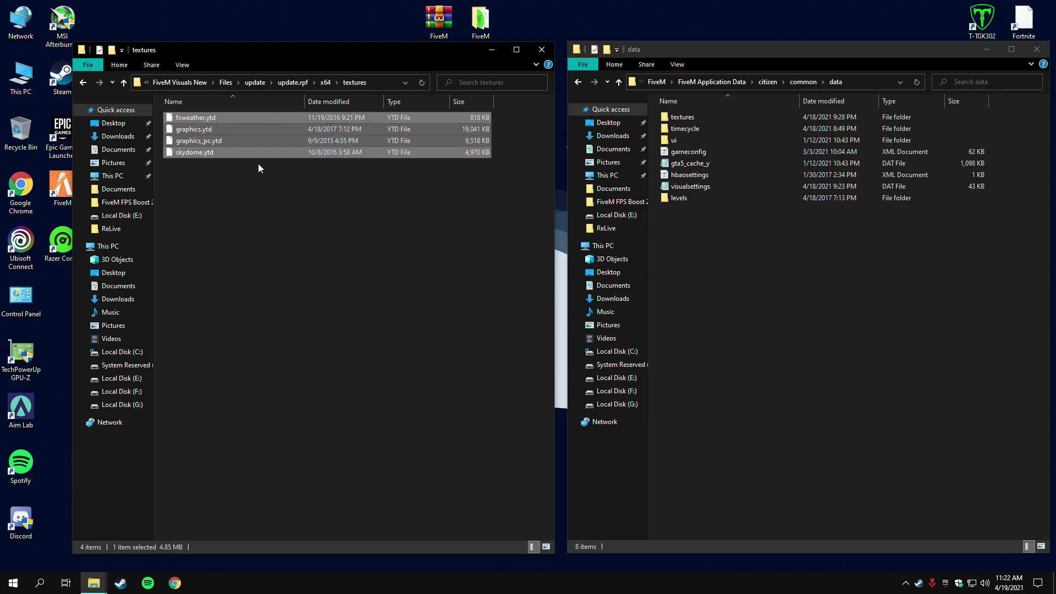
click(83, 82)
Copy the pack's textures folder into FiveM's citizen > common > data folder, replacing the files in the destination
right_click(199, 117)
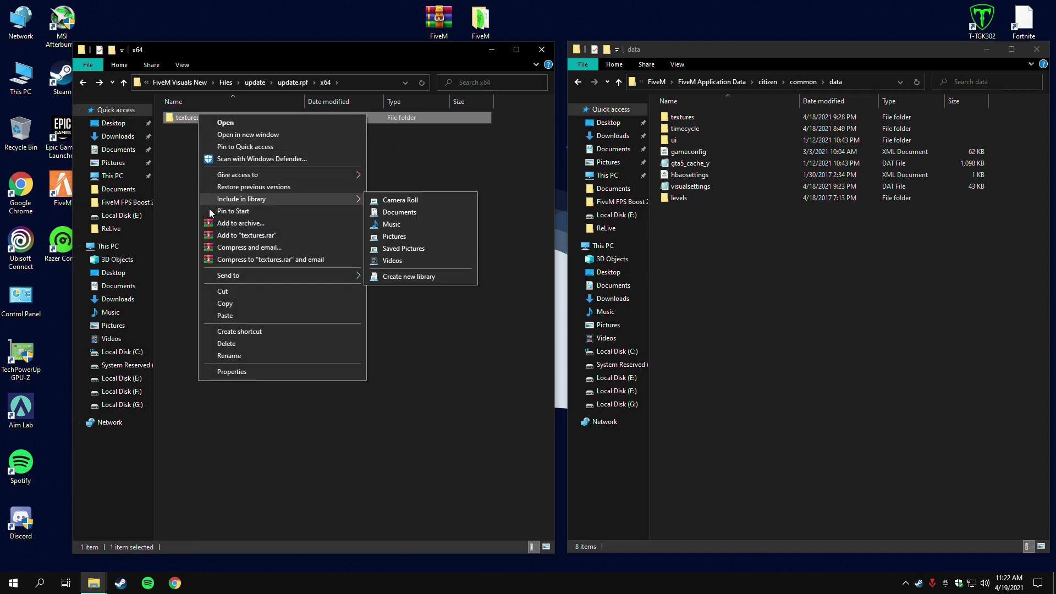
click(217, 303)
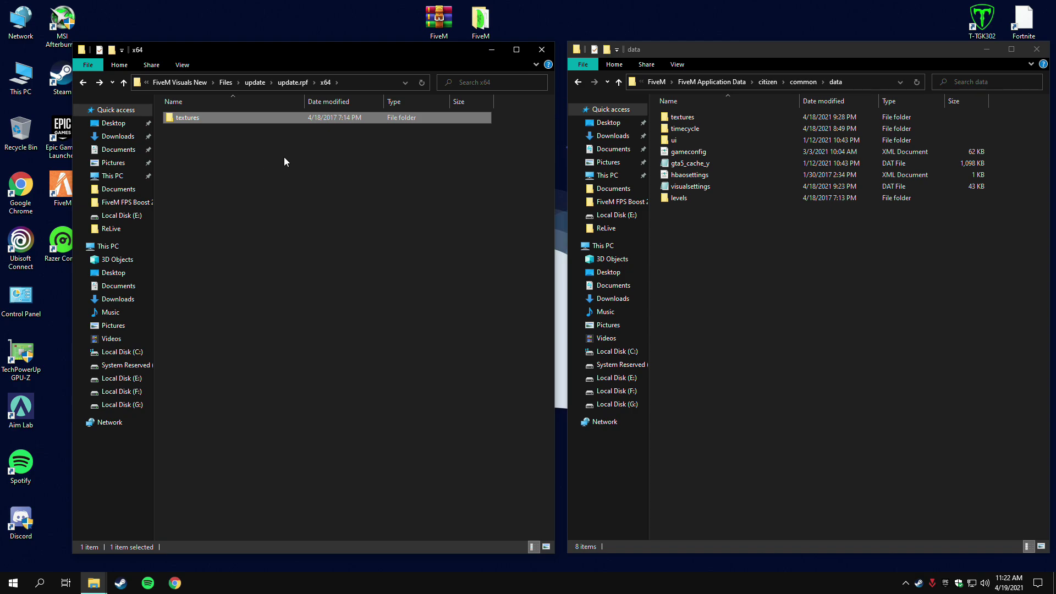
right_click(719, 242)
click(735, 346)
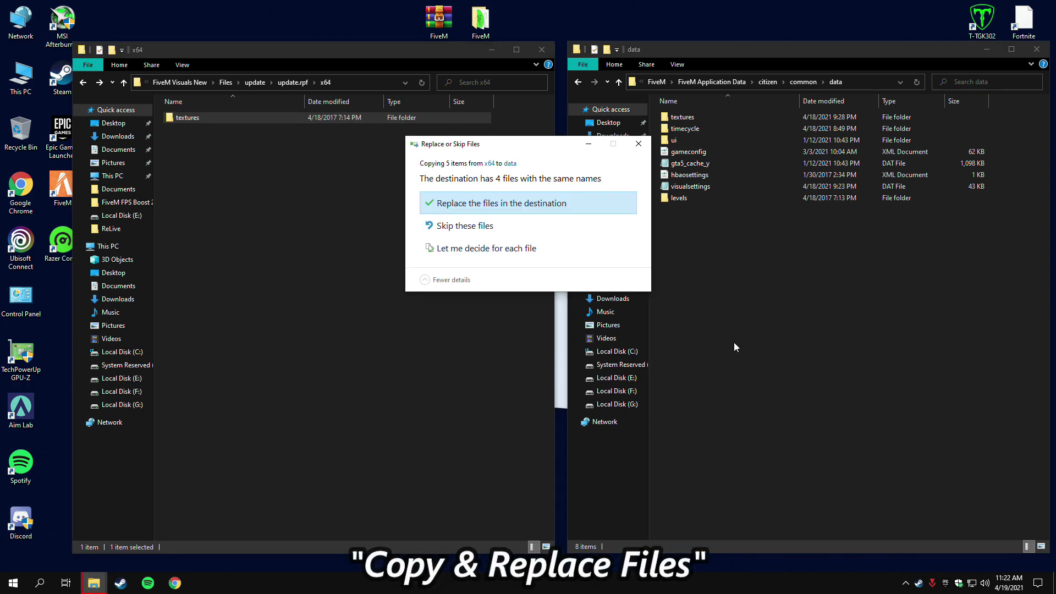
click(477, 204)
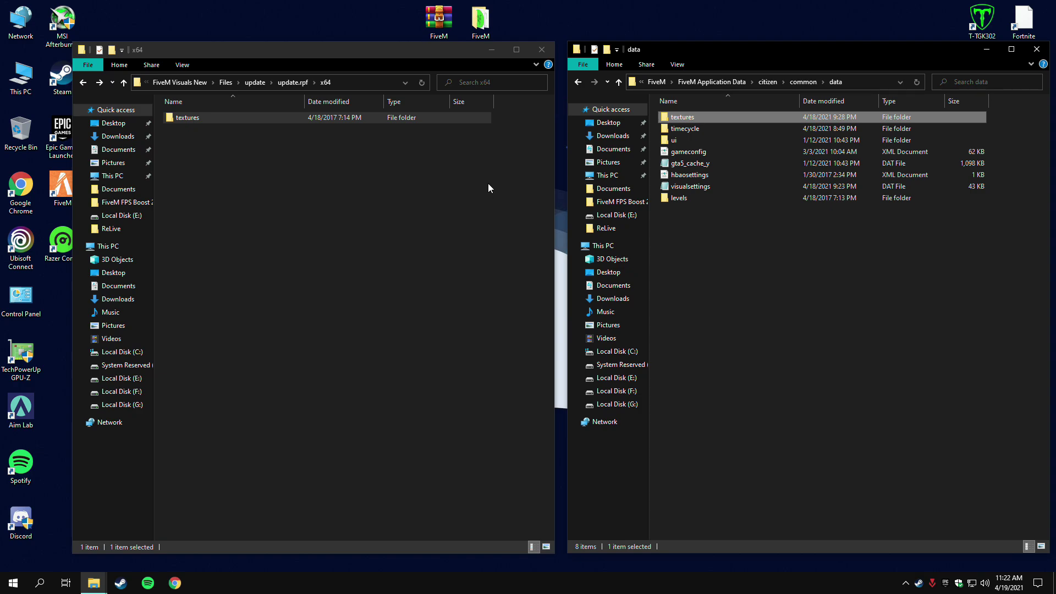
Close the pack's x64 folder window and FiveM's data folder window
click(541, 52)
drag(751, 49, 437, 67)
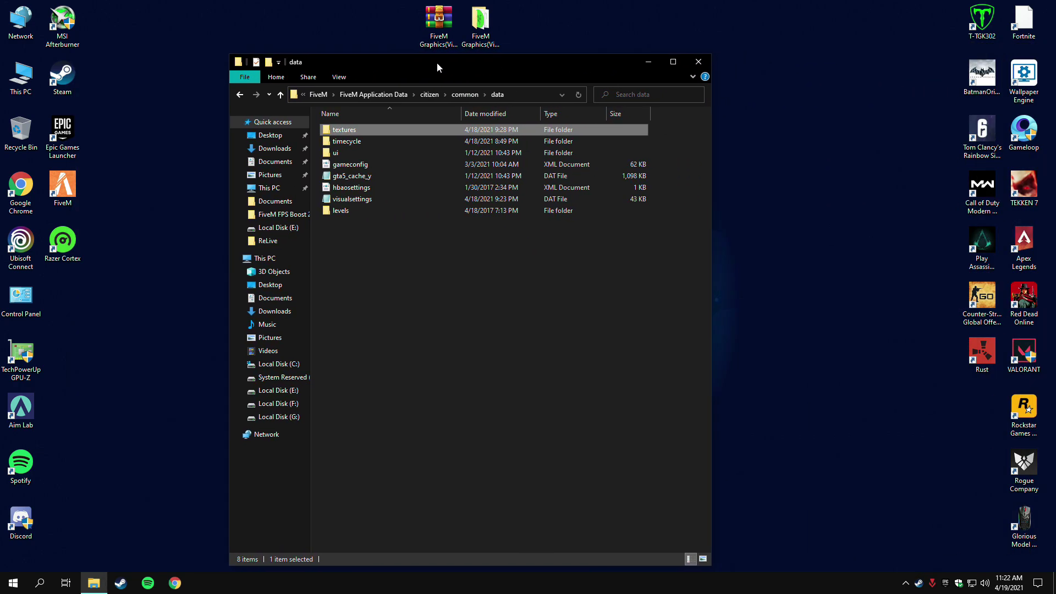
click(697, 62)
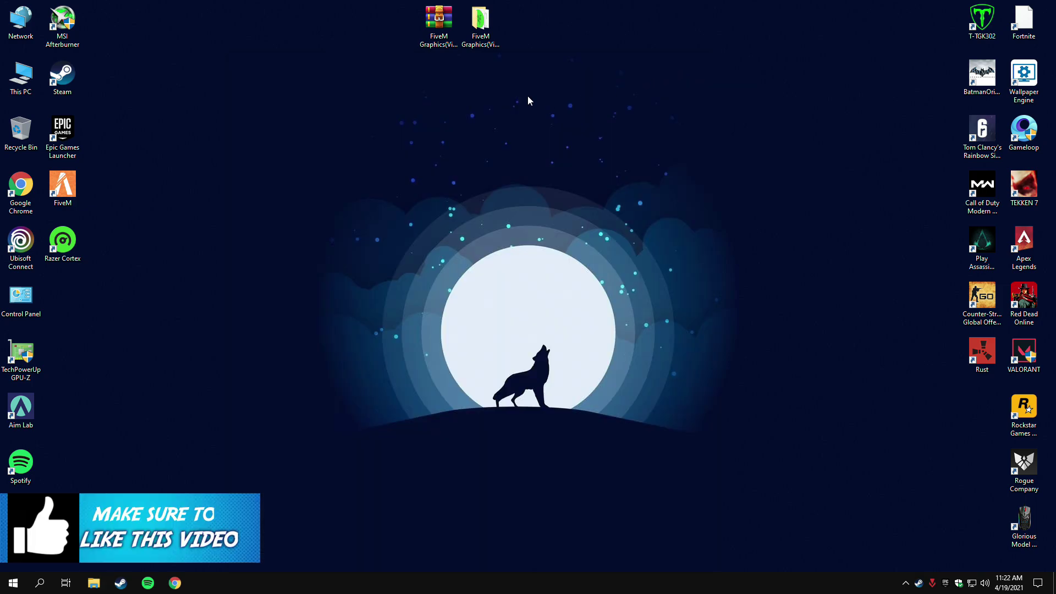
Run RazerCortexInstaller from the FiveM Graphics(Visuals) Pack folder to view its install options, and close it without installing
click(486, 48)
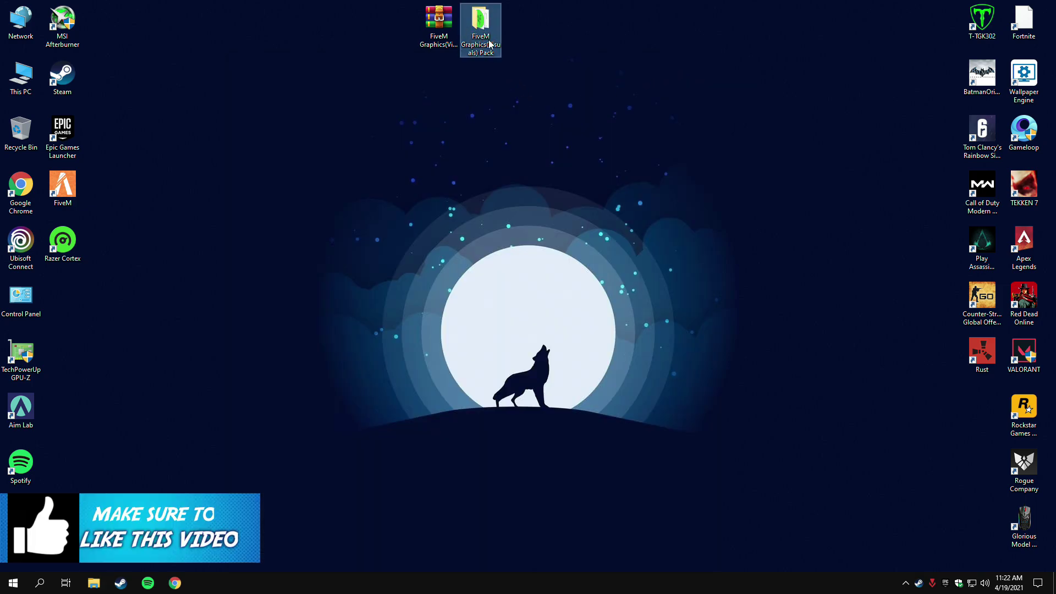
double_click(489, 46)
click(382, 153)
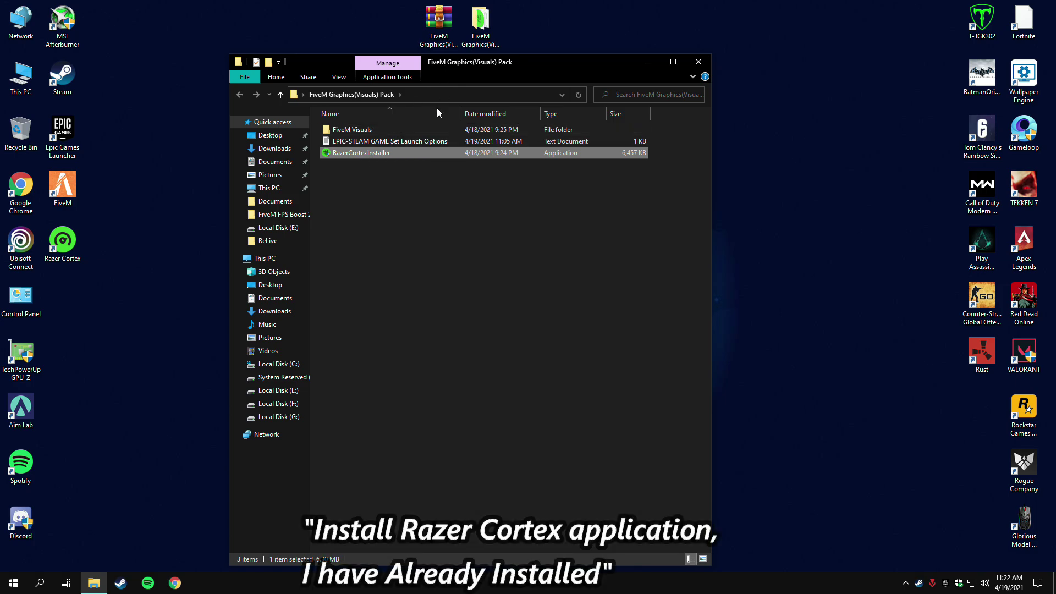
double_click(385, 155)
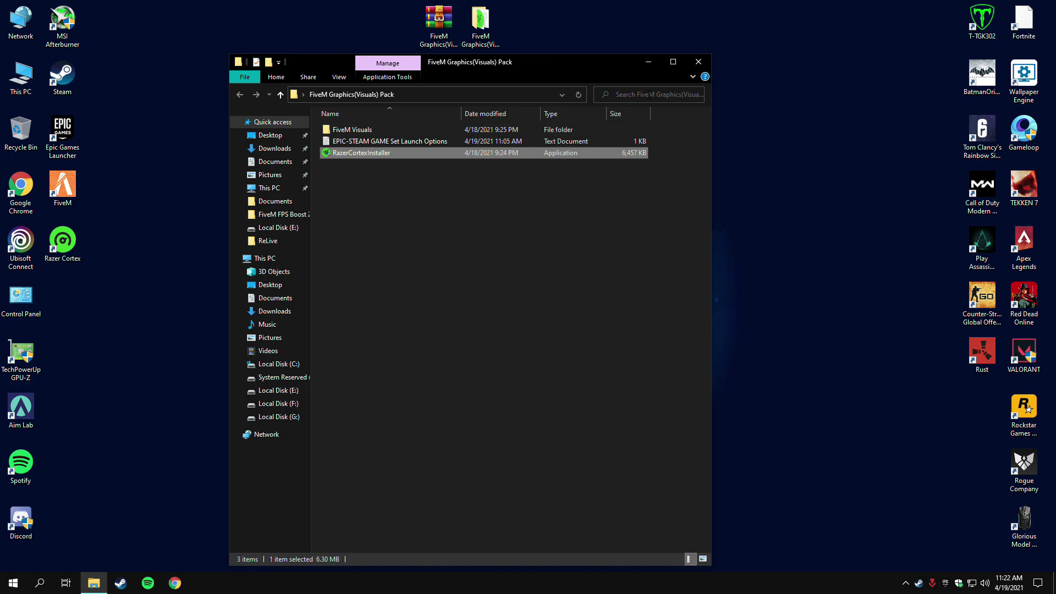
click(649, 62)
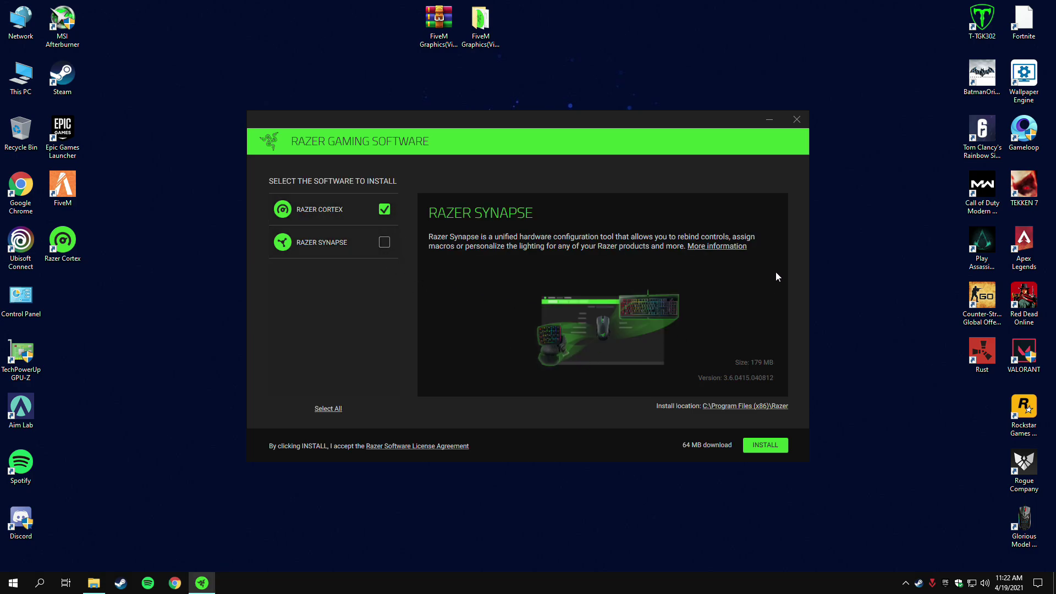
click(796, 120)
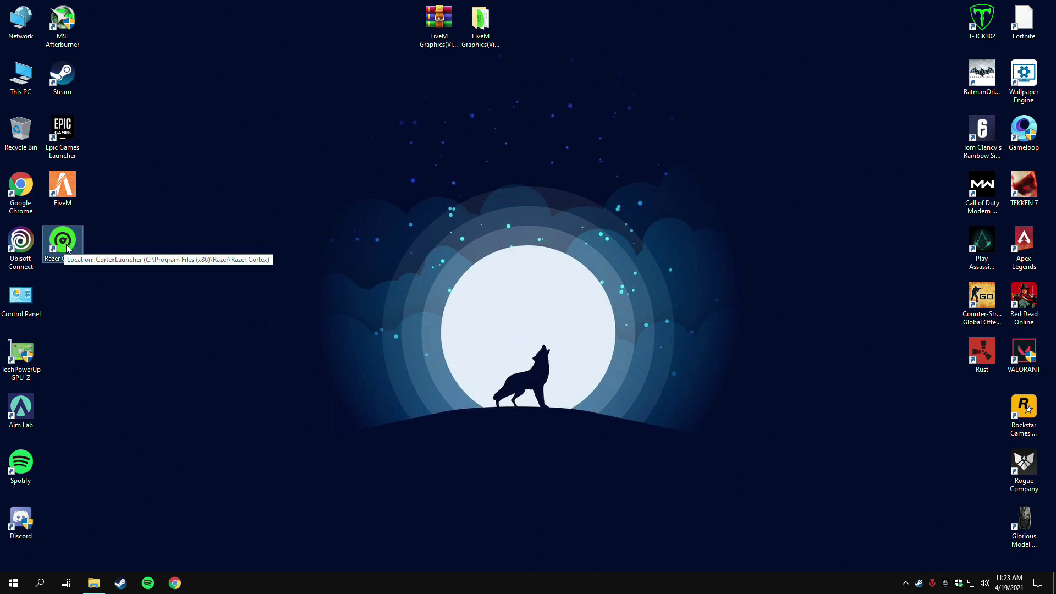
Launch Razer Cortex from the desktop and open the Game Booster's Boost settings
double_click(68, 247)
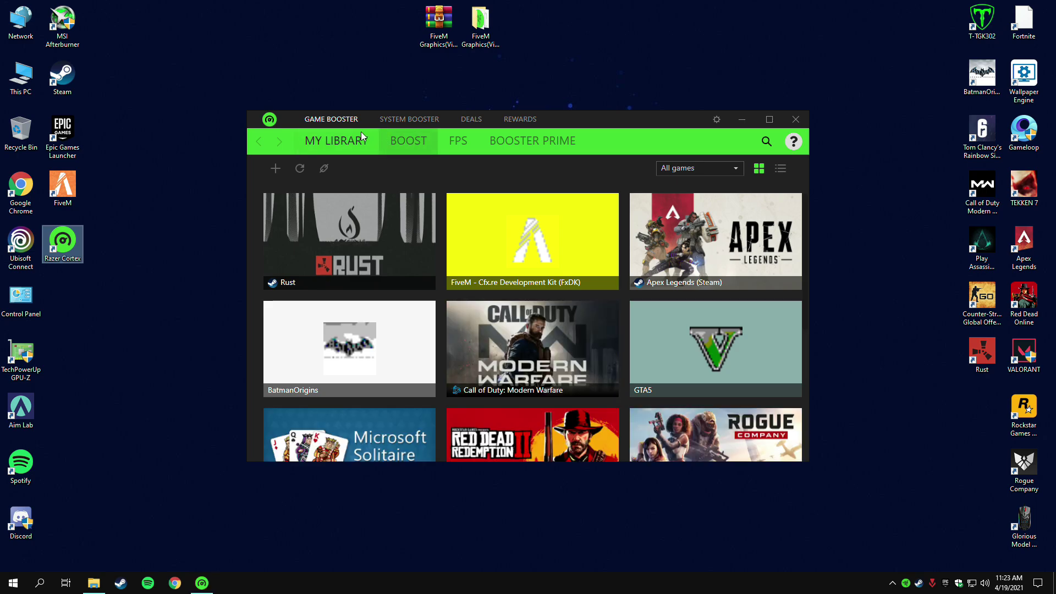
click(409, 139)
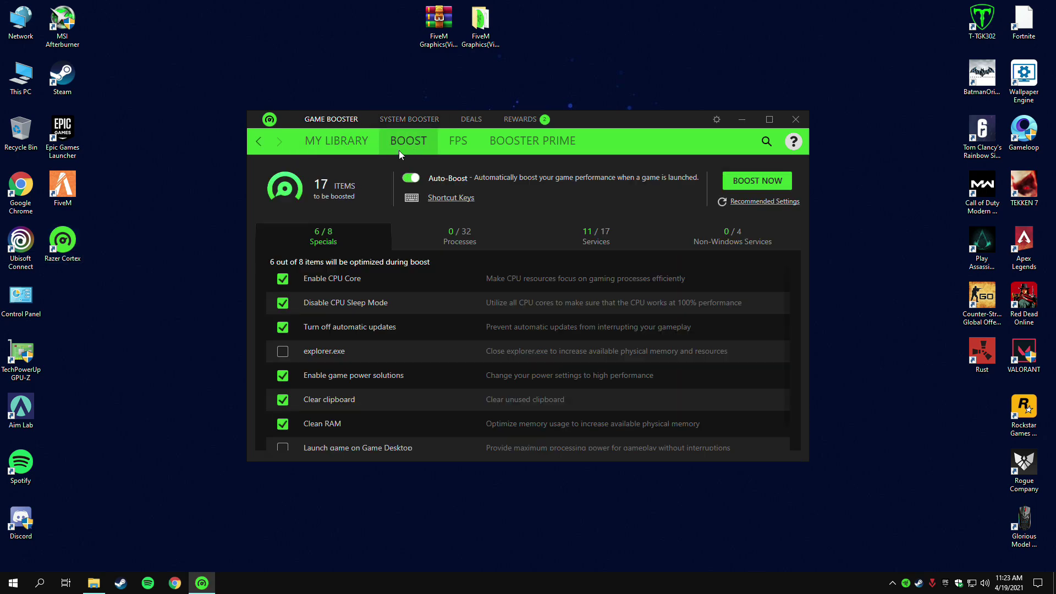
Switch Disable CPU Sleep Mode, Enable game power solutions and Clean RAM off and back on among the Specials boost items
click(283, 303)
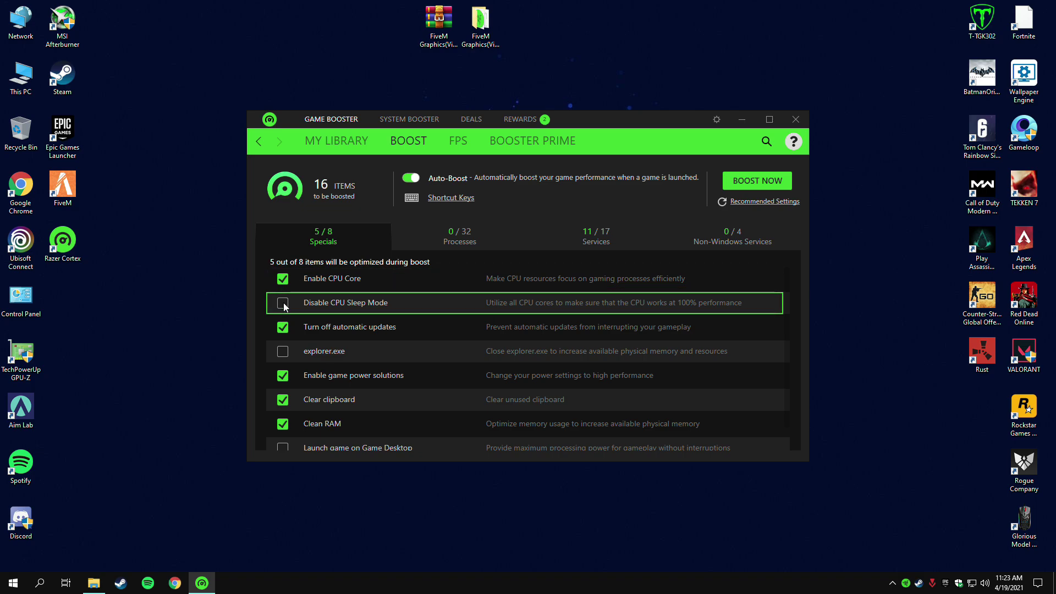
click(282, 303)
click(284, 378)
click(282, 377)
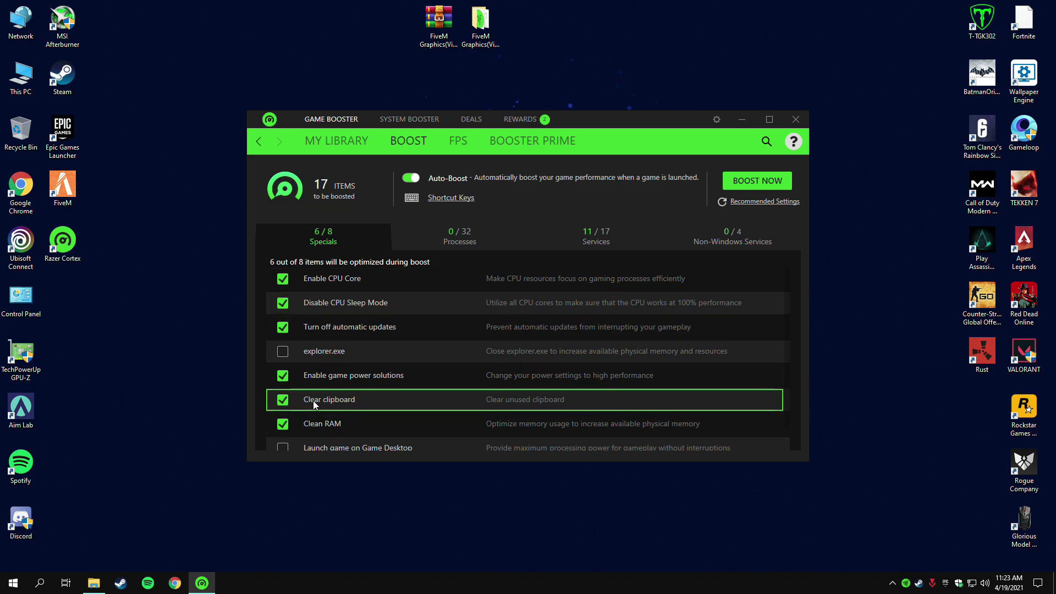
click(284, 425)
click(284, 426)
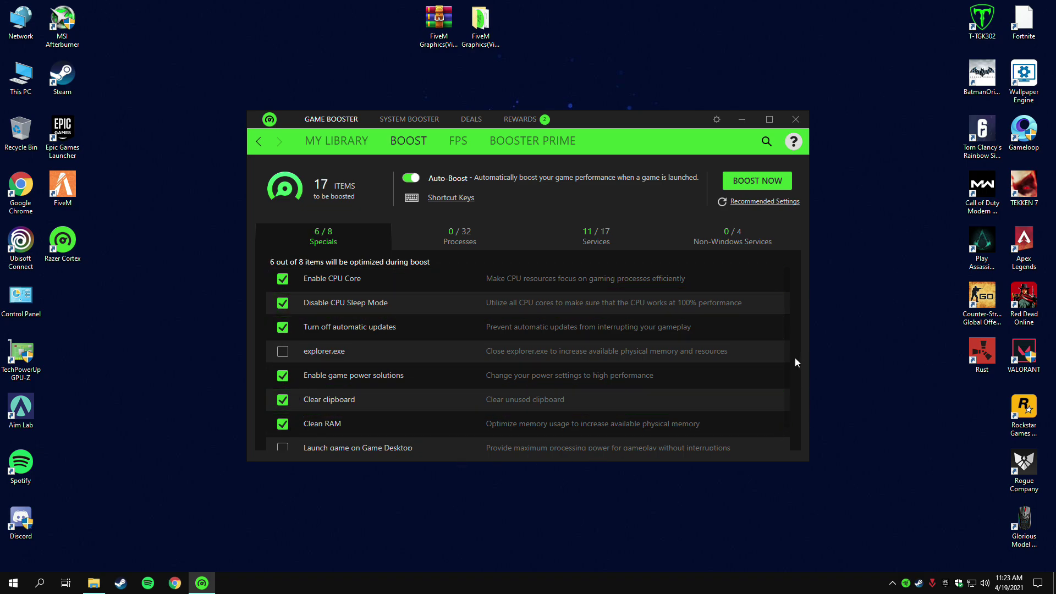
Among the Services boost items, switch StorSvc off and back on, and WSearch on and back off
click(600, 243)
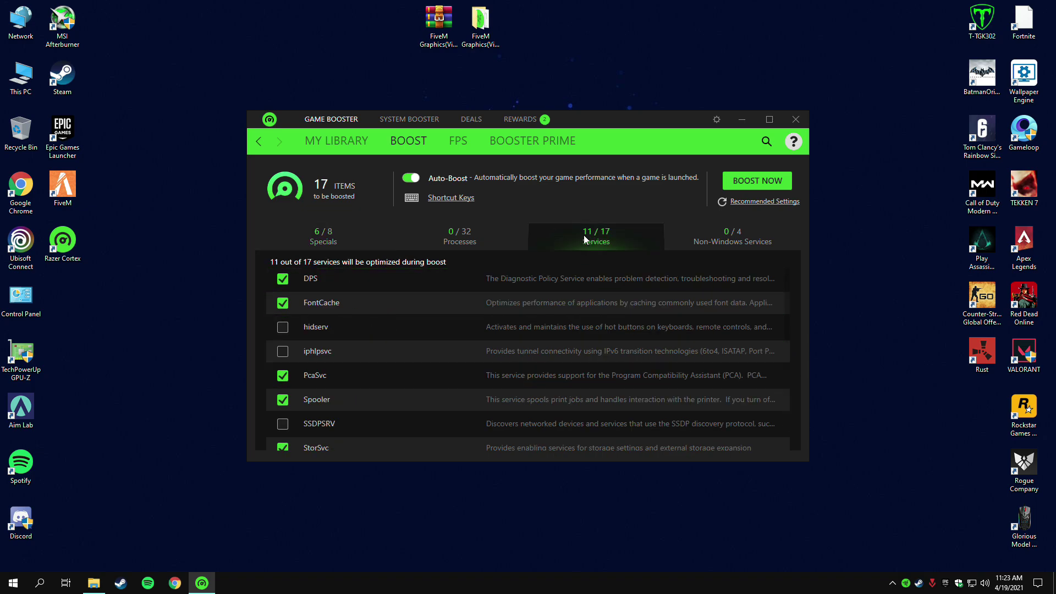
scroll(292, 308, down, 2)
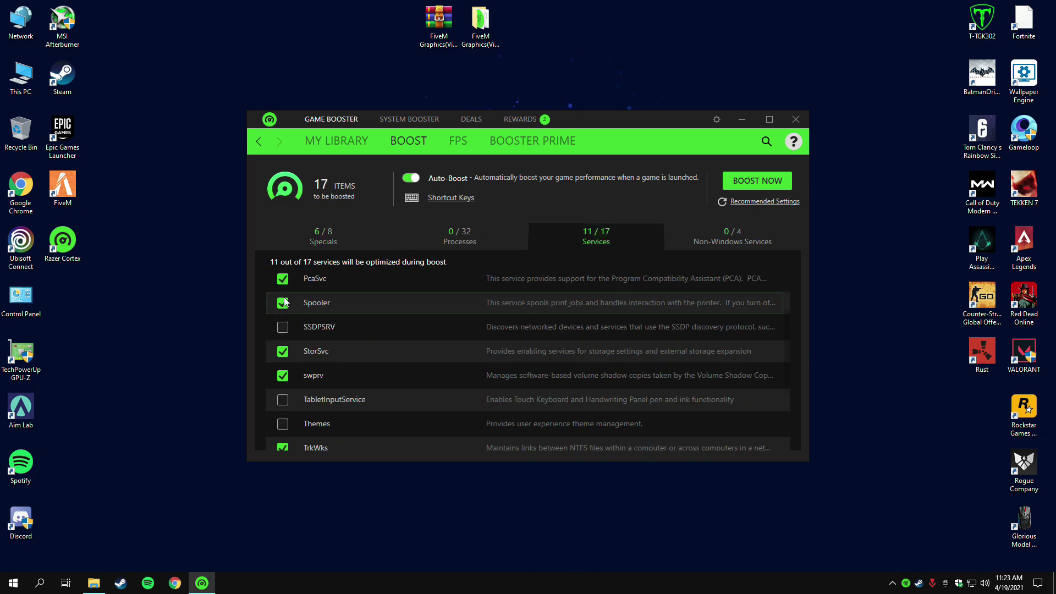
click(283, 351)
click(283, 351)
scroll(282, 352, down, 3)
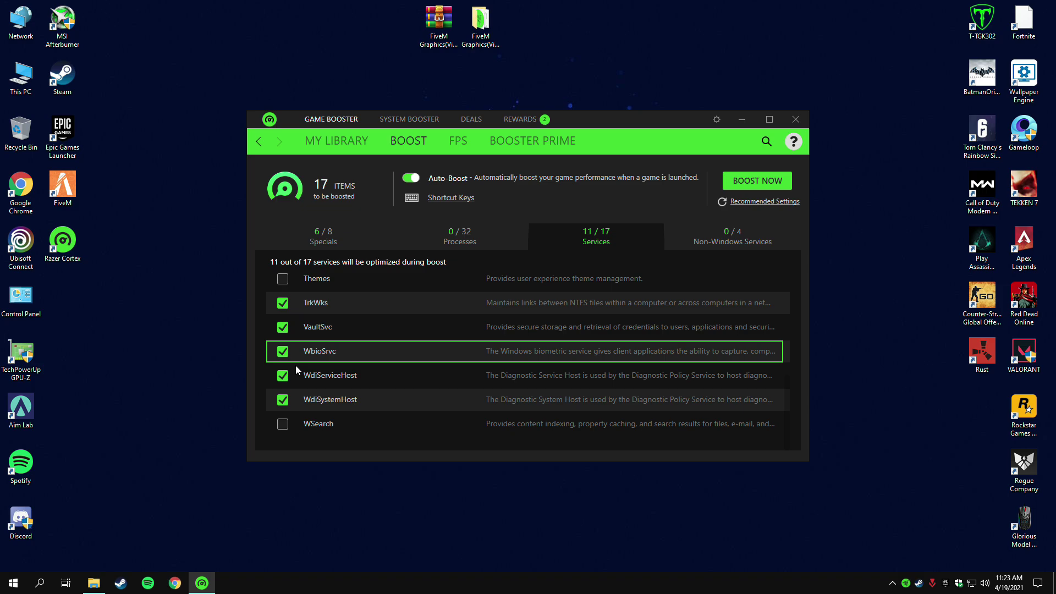
click(284, 425)
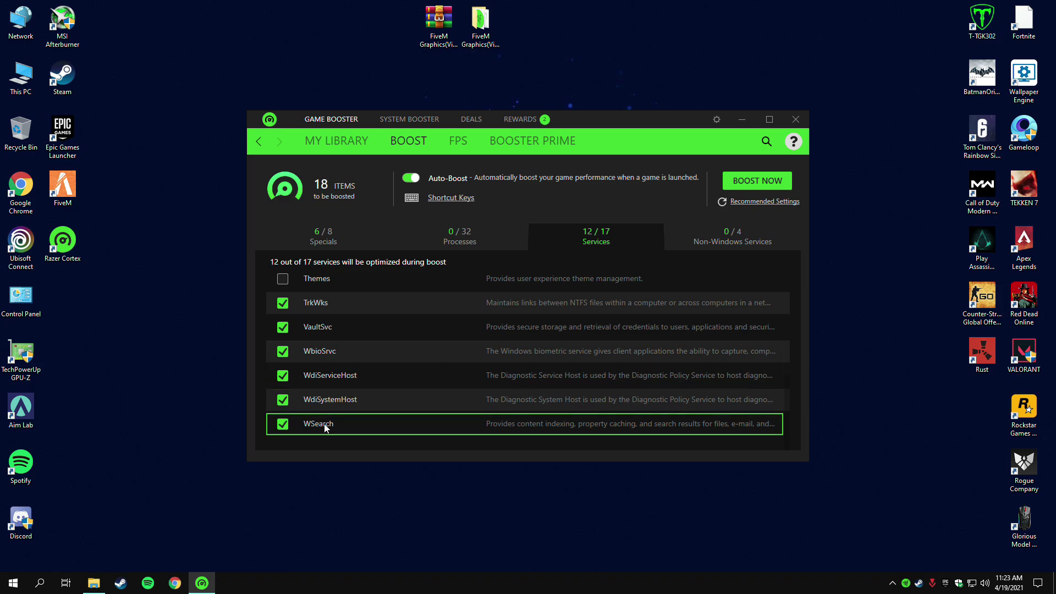
click(283, 425)
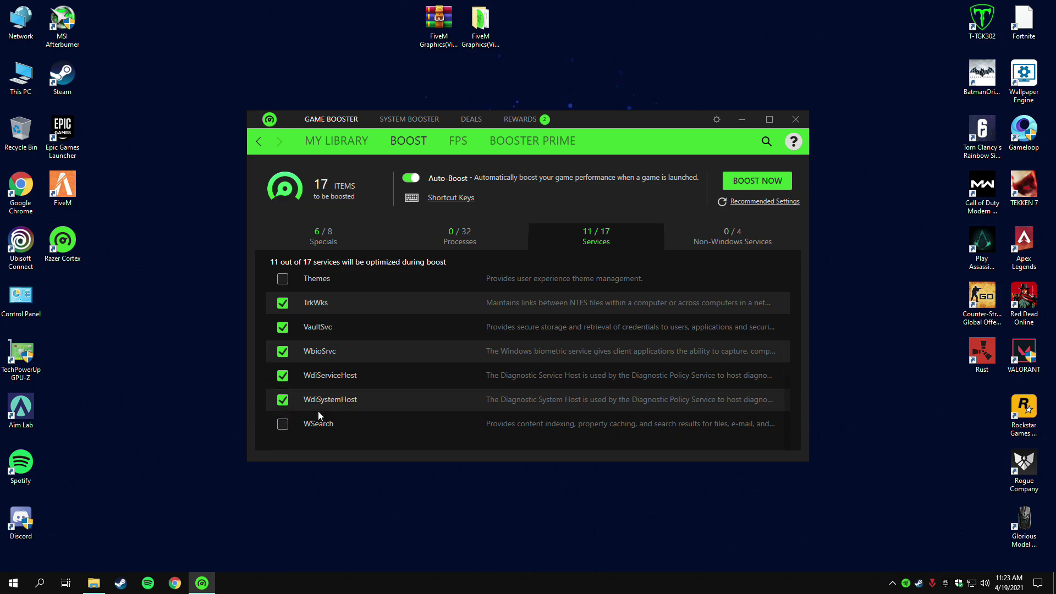
Run the game boost immediately with the selected Specials and Services items
scroll(318, 411, up, 5)
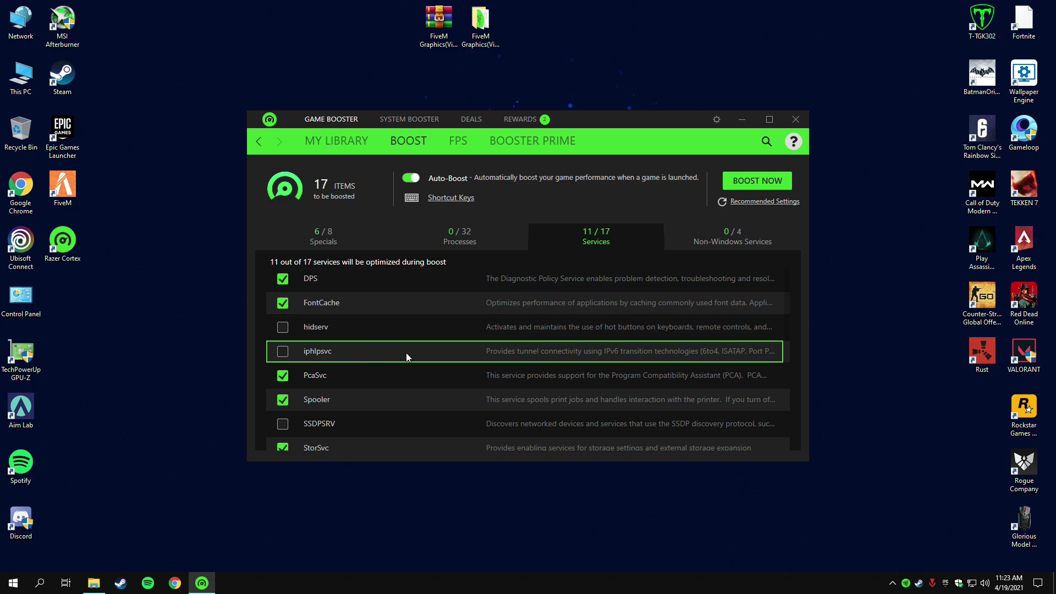
click(755, 182)
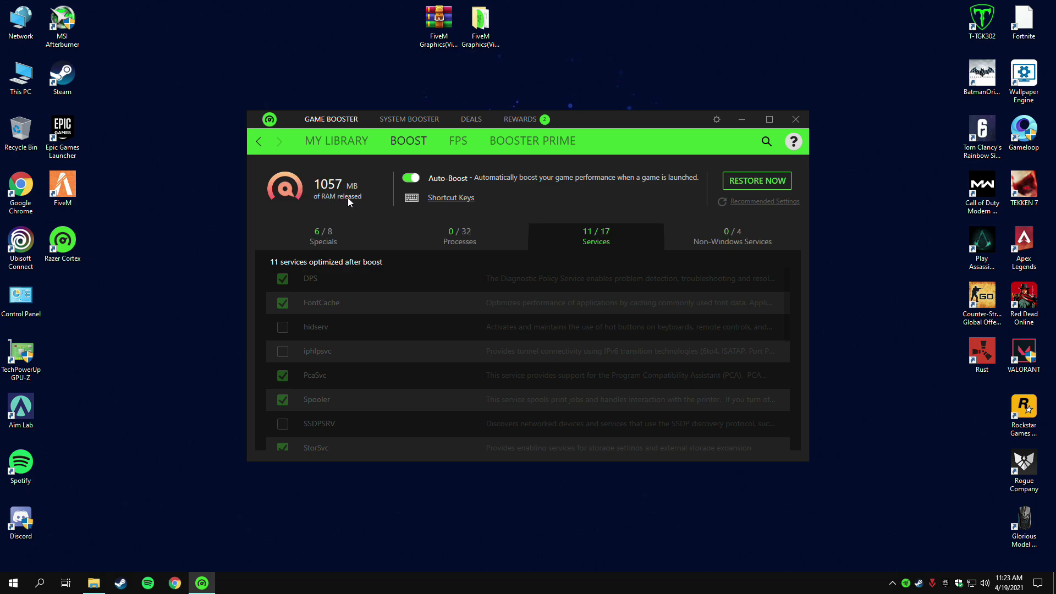
Scan the PC with Razer Cortex's System Booster, run the optimization, and return from its finished screen
click(409, 120)
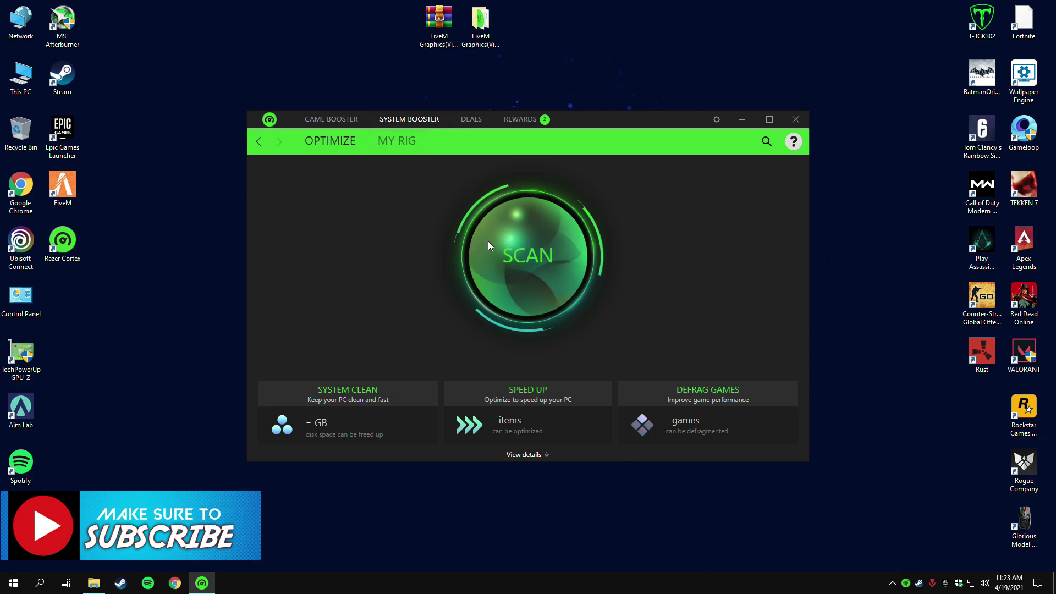
click(511, 267)
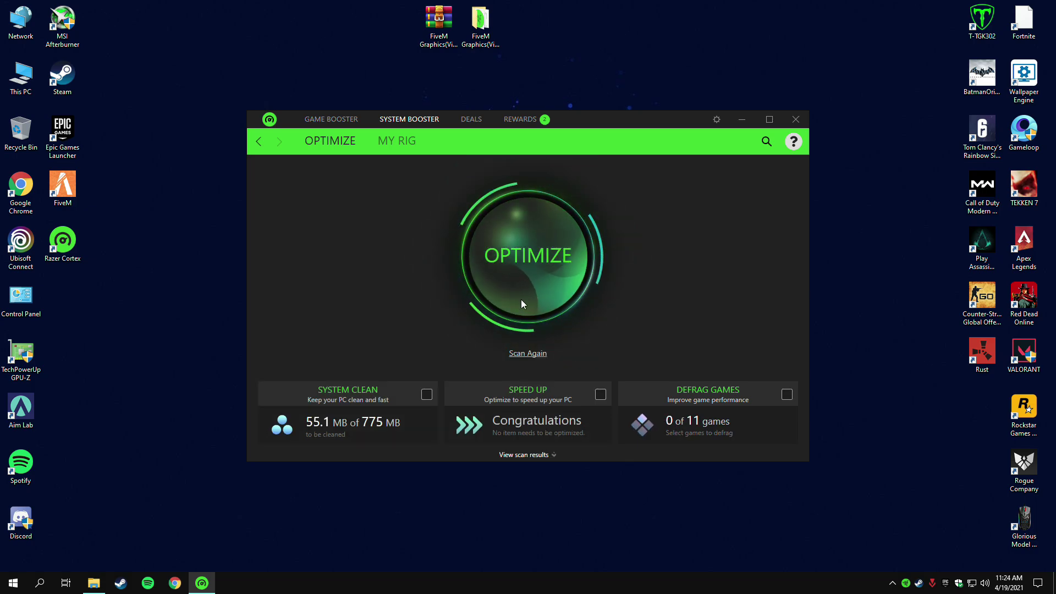
click(511, 273)
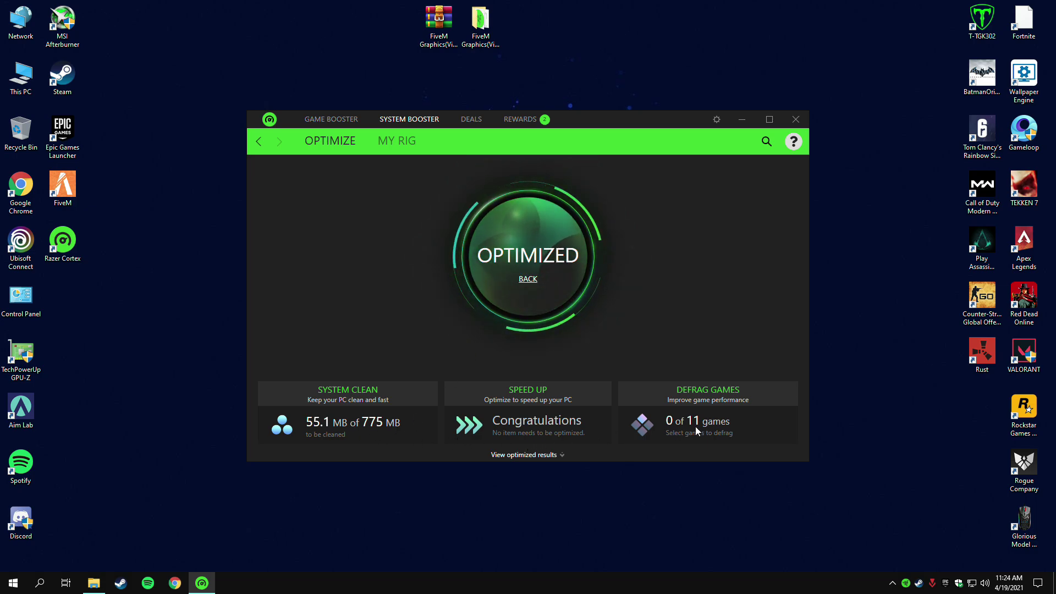
click(523, 278)
Switch off the in-game FPS overlay in the Game Booster's FPS settings and close Razer Cortex
click(345, 123)
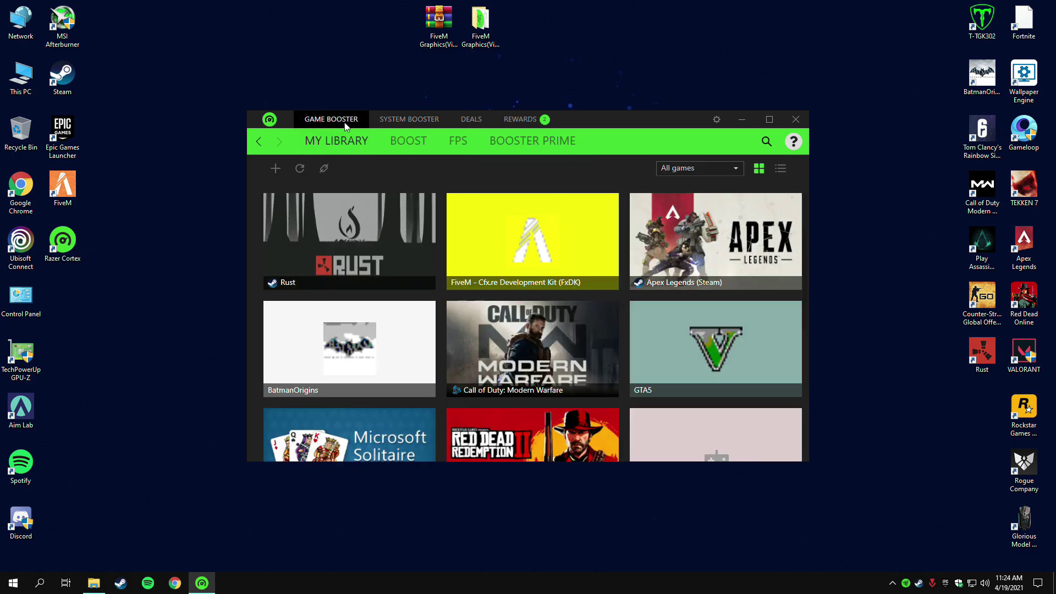
click(470, 145)
click(292, 191)
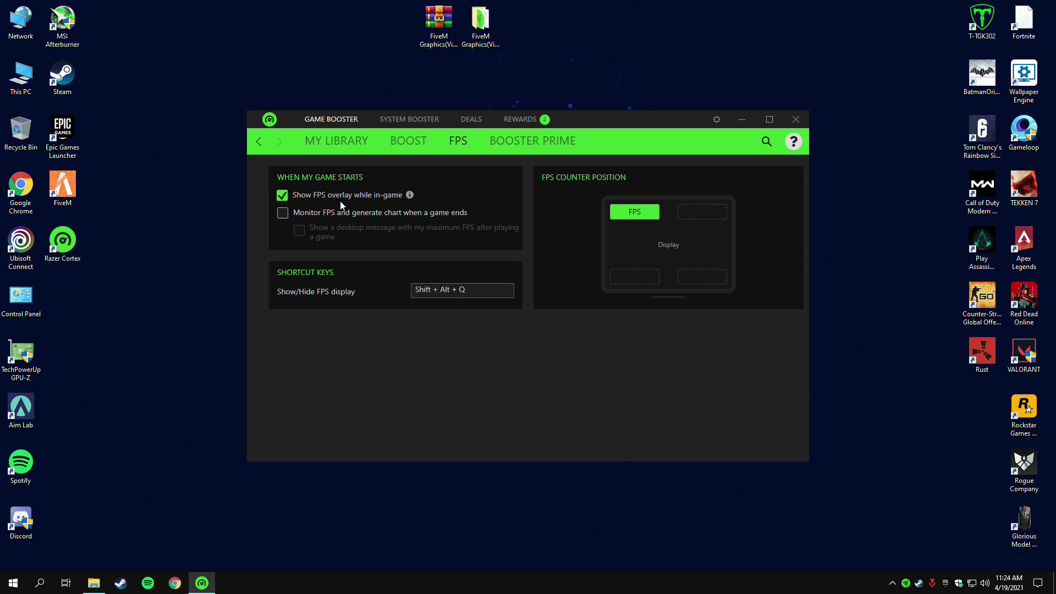
click(293, 195)
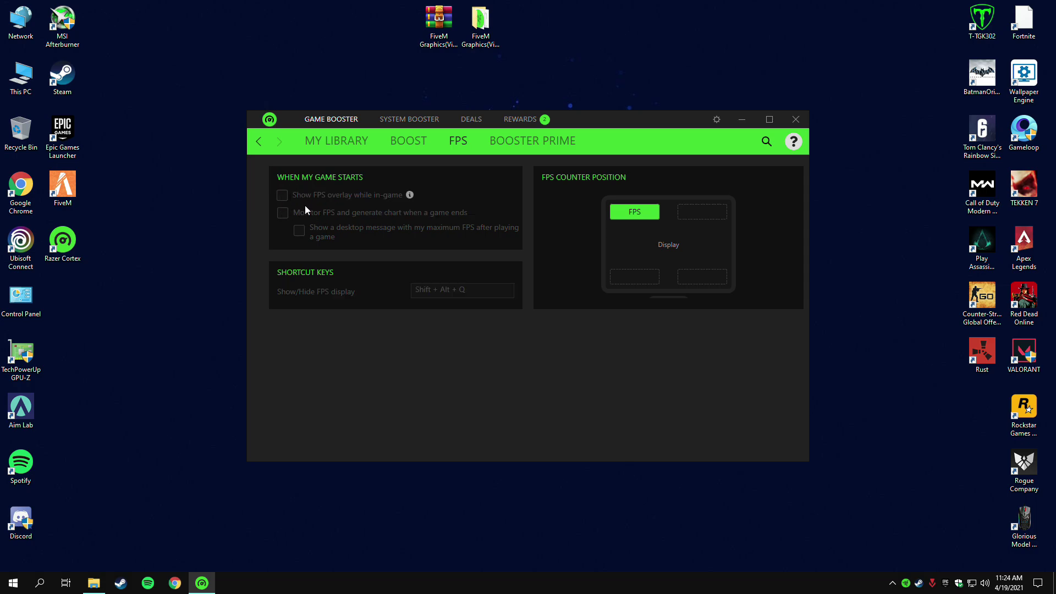
click(796, 120)
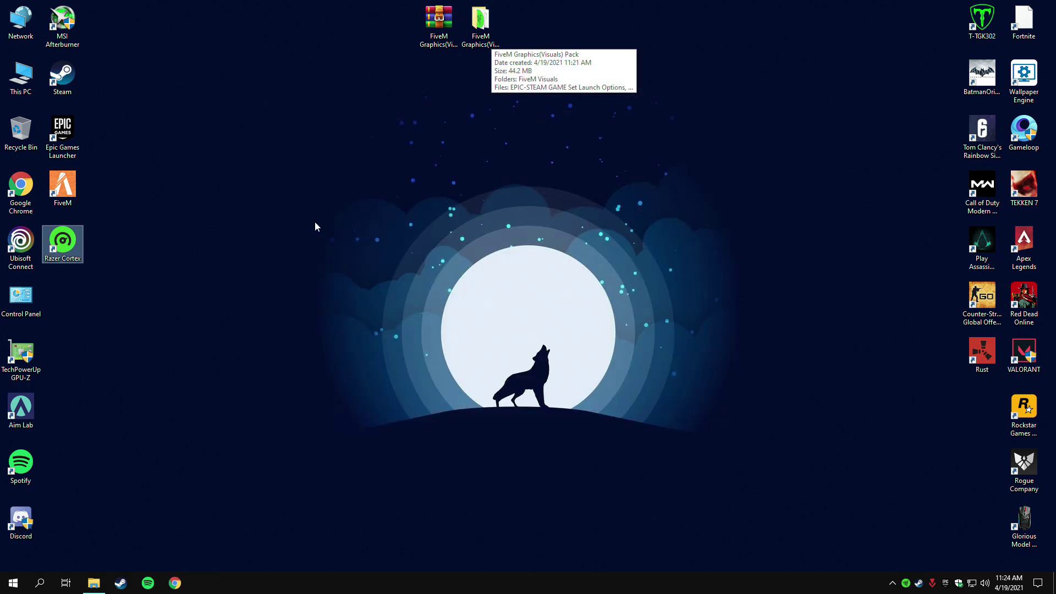
Open the EPIC-STEAM GAME Set Launch Options text file from the FiveM Graphics(Visuals) Pack folder and close the folder window
click(99, 584)
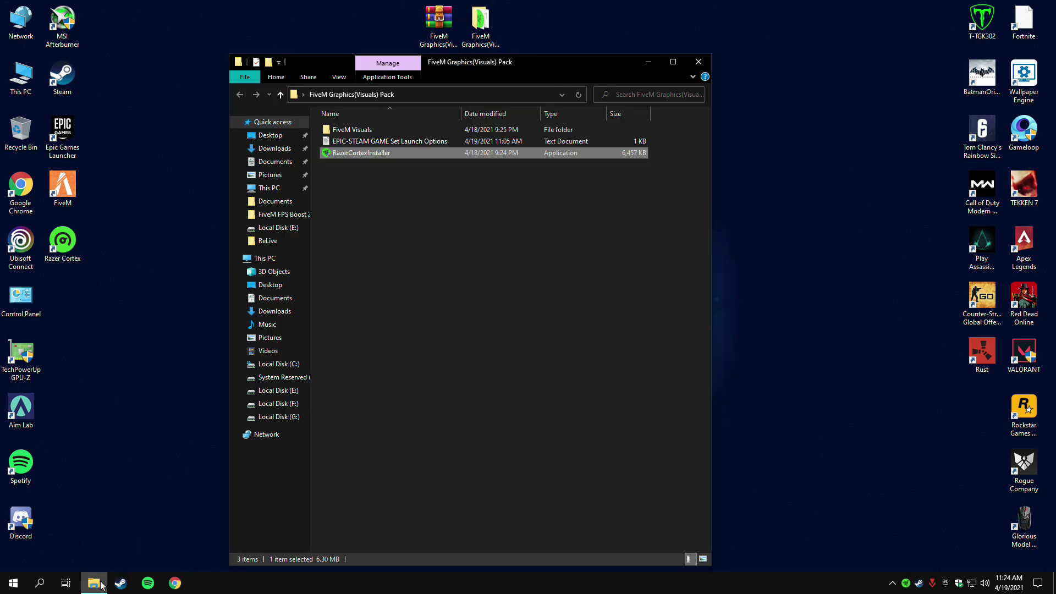
click(372, 141)
double_click(368, 144)
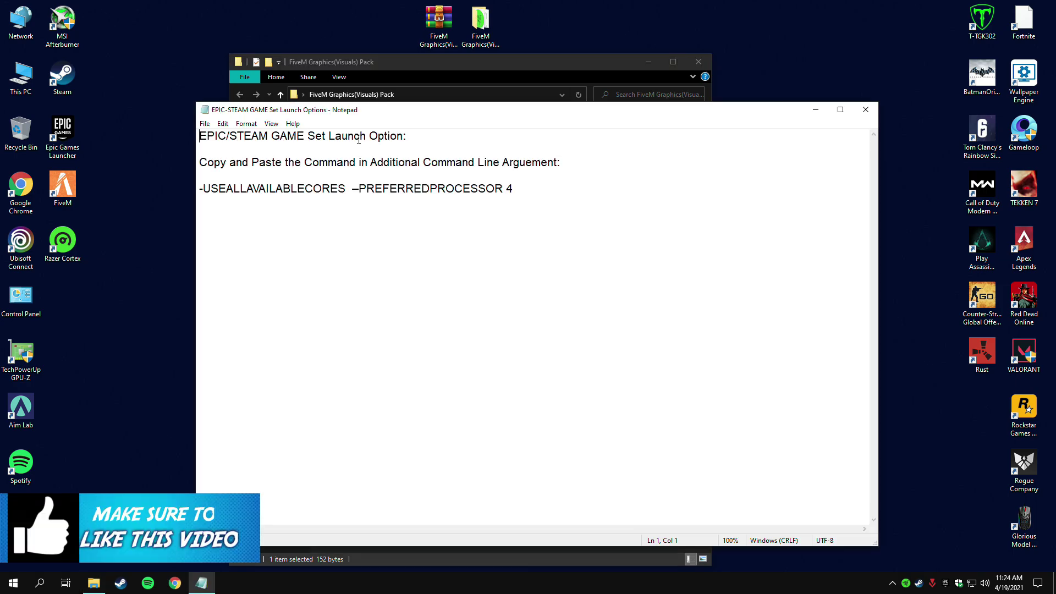
click(699, 62)
drag(509, 111, 452, 89)
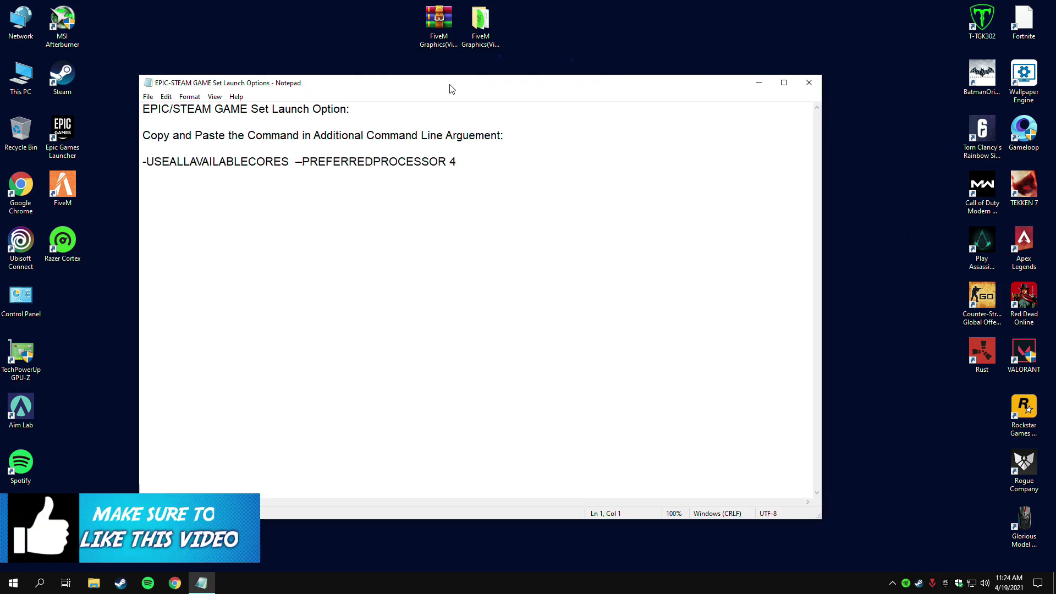
Copy the launch command "-USEALLAVAILABLECORES –PREFERREDPROCESSOR 4" from the text file and minimize its window
drag(475, 159, 142, 162)
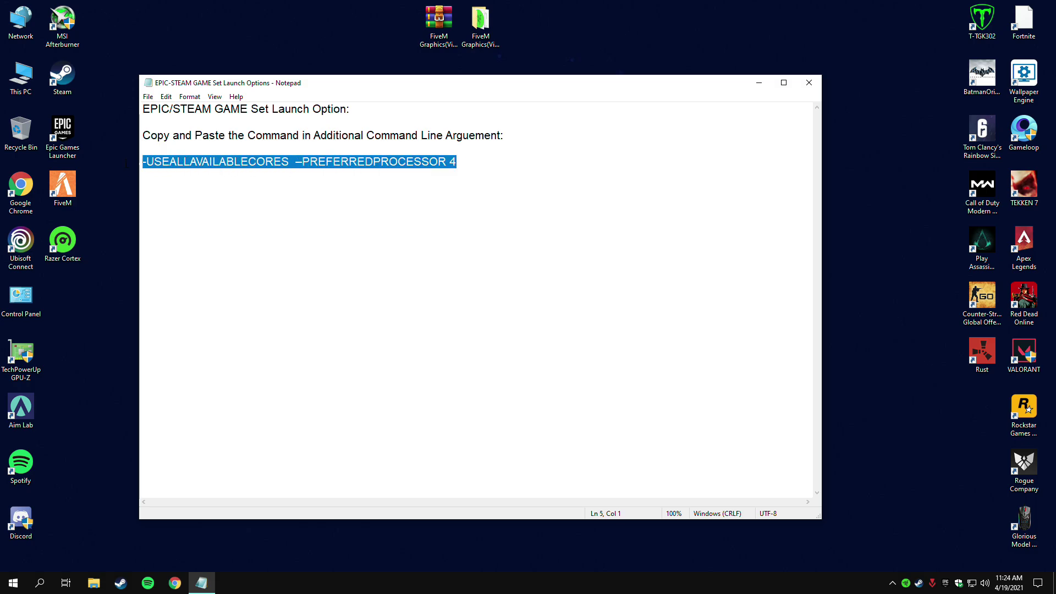
right_click(353, 160)
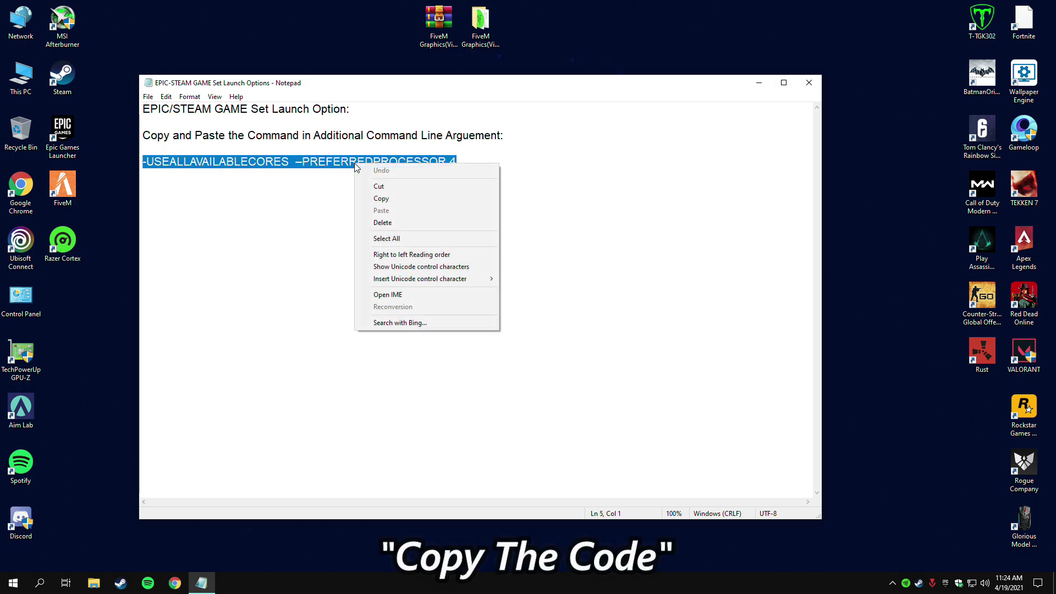
click(370, 199)
click(392, 165)
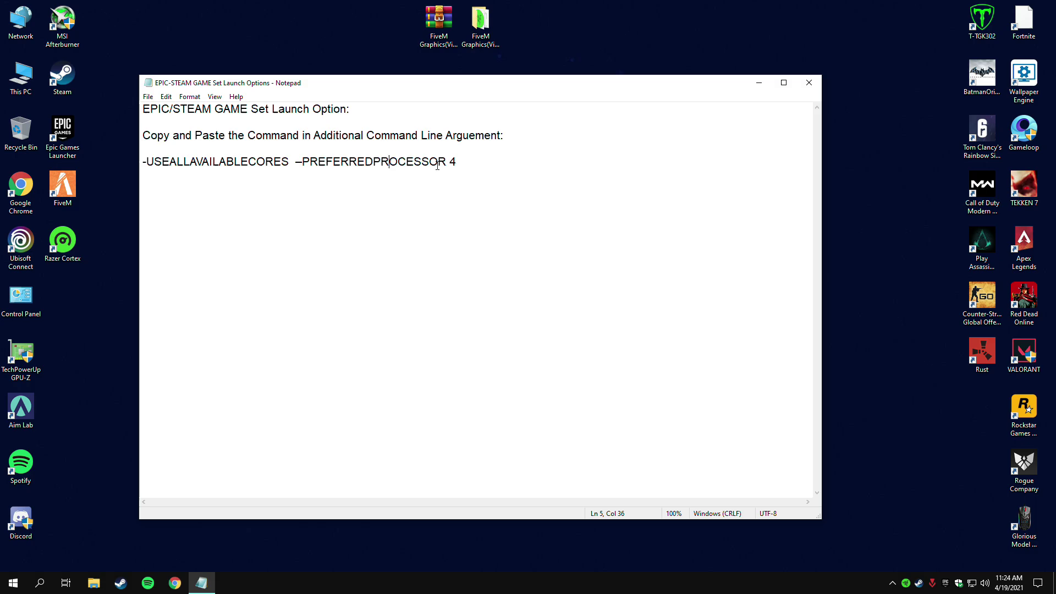
click(759, 84)
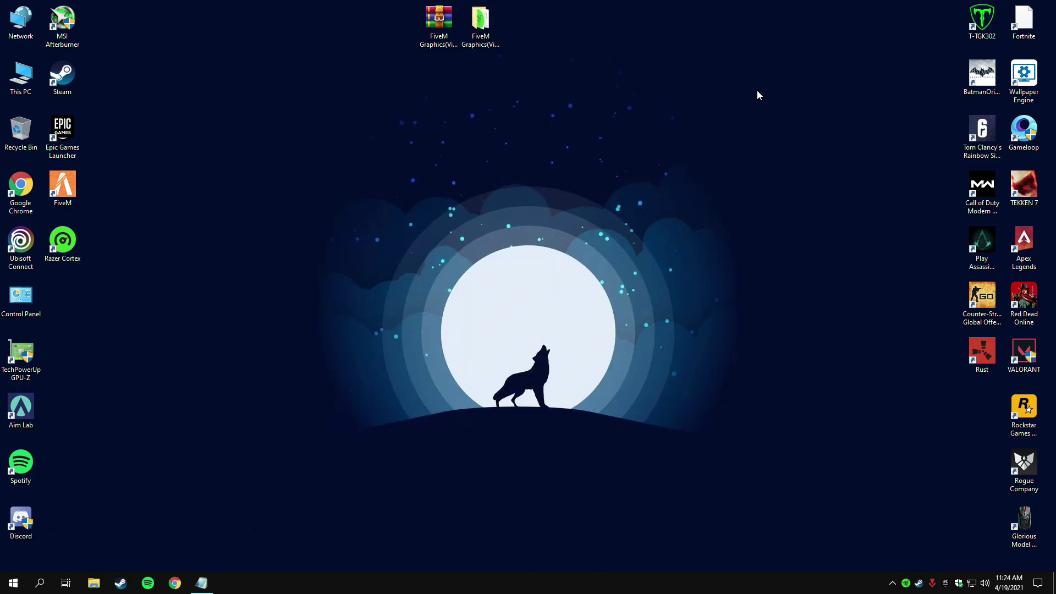
Switch to the Epic Games Launcher and enable Additional Command Line Arguments for Grand Theft Auto V in its settings
click(951, 585)
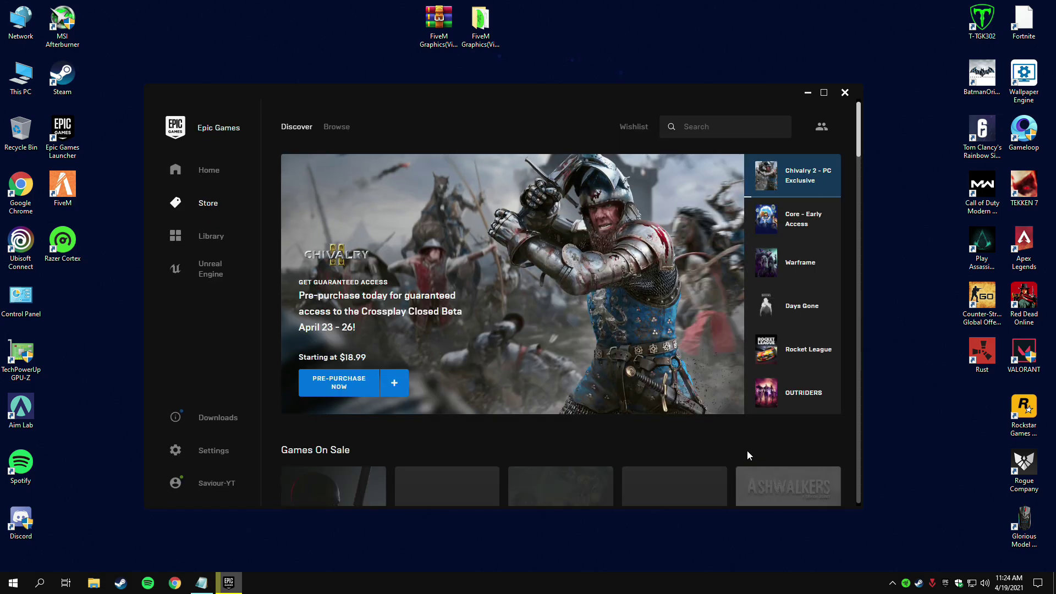
click(212, 450)
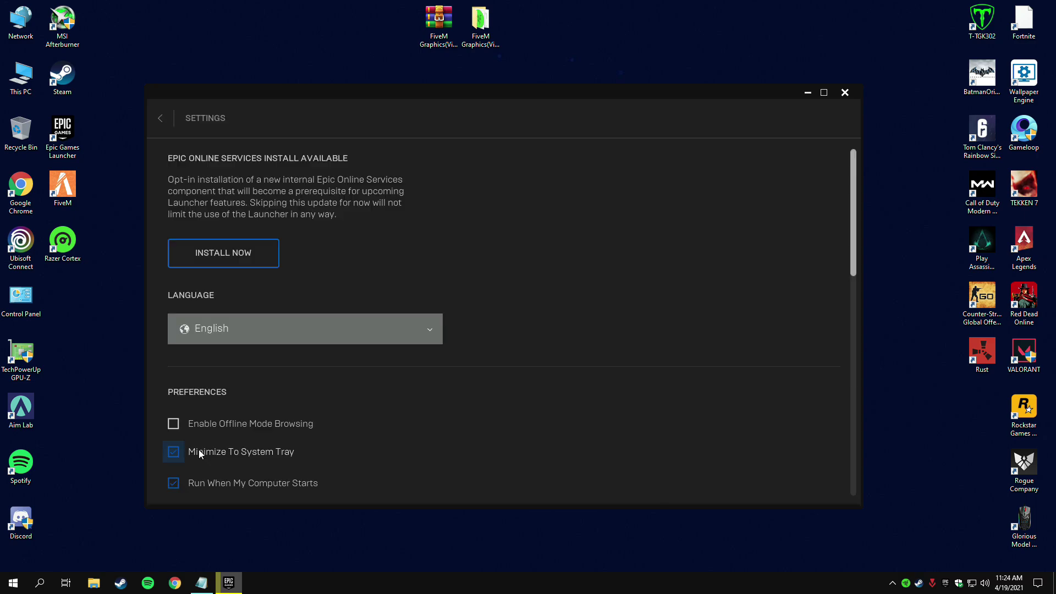
drag(852, 248, 840, 475)
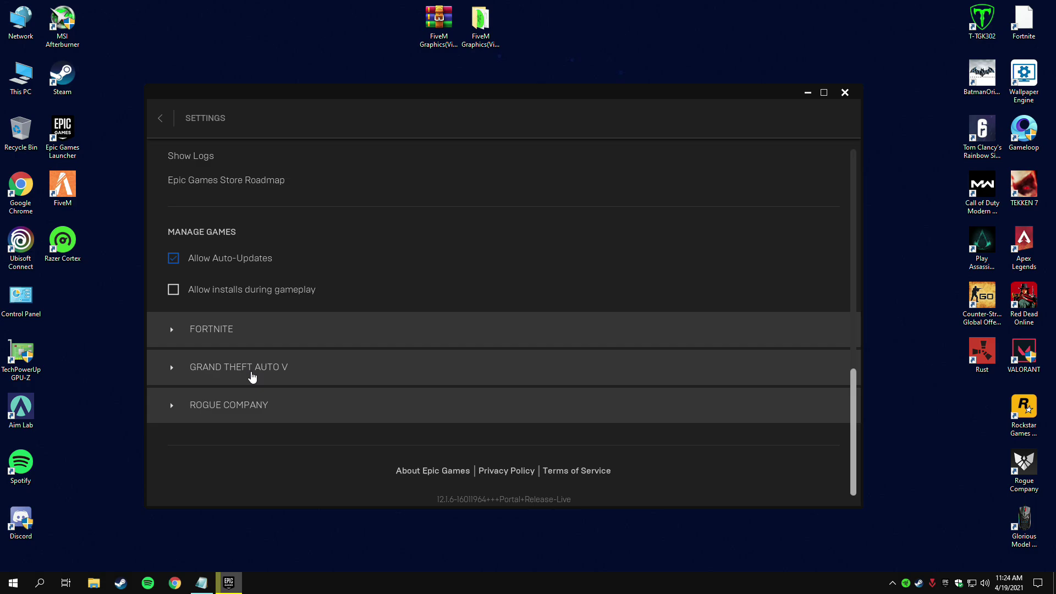
click(201, 367)
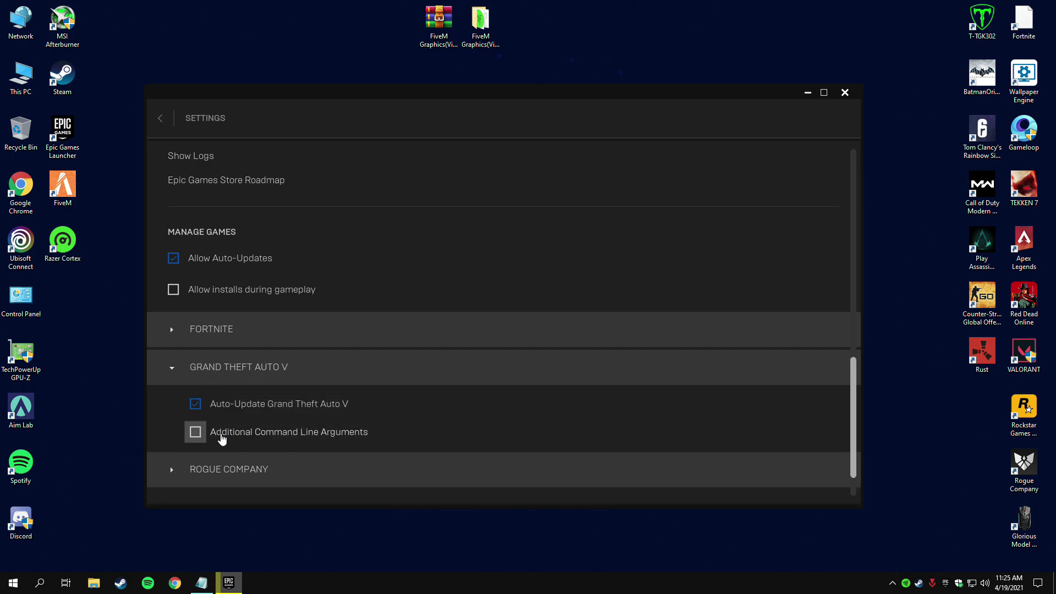
click(220, 433)
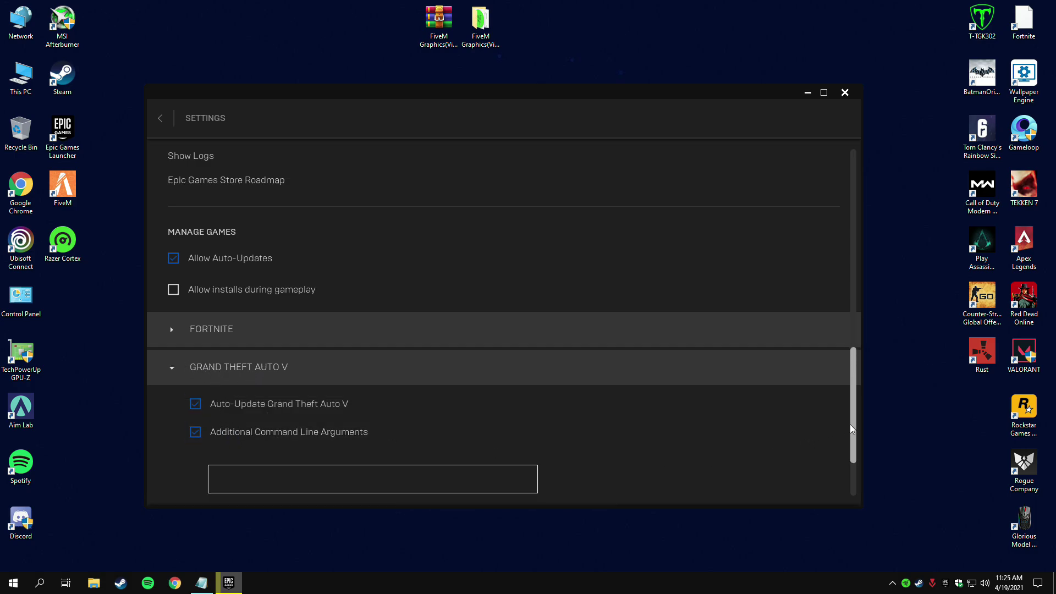
Paste the copied launch command into Grand Theft Auto V's additional command line arguments
drag(851, 429, 850, 459)
click(343, 358)
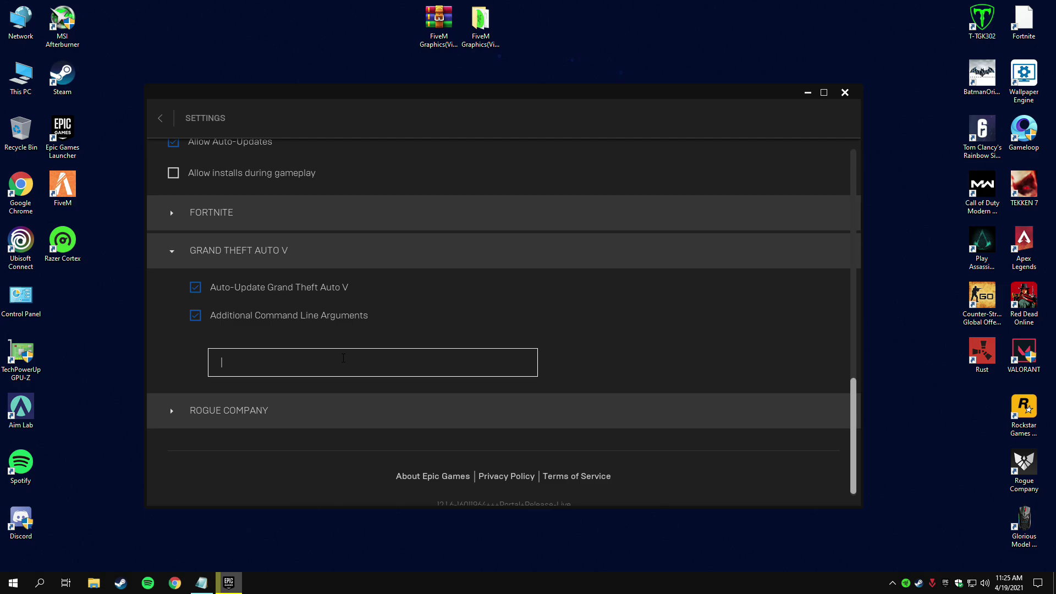
right_click(288, 364)
click(309, 418)
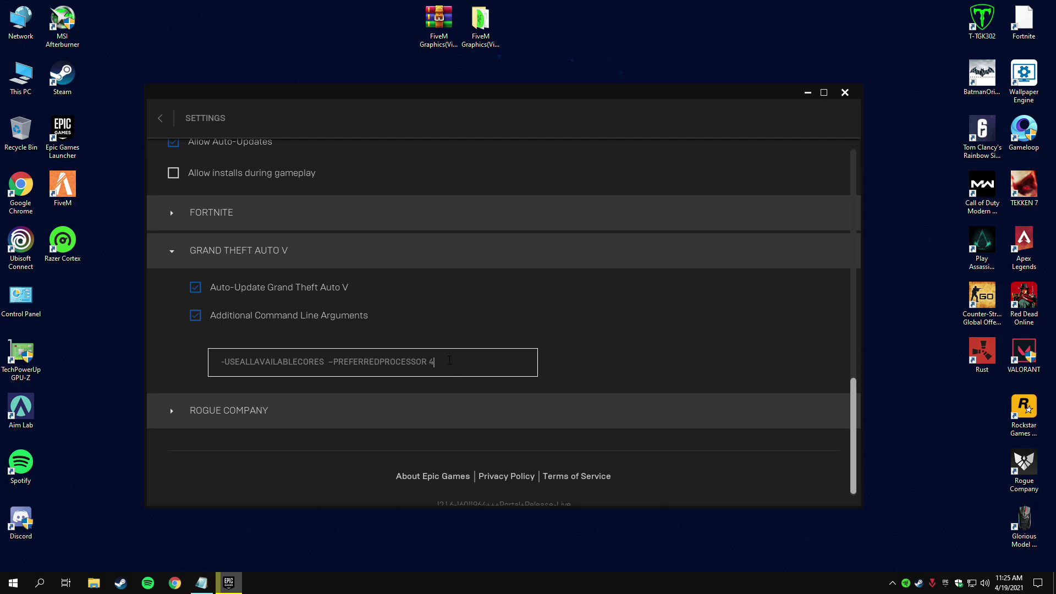
Open Task Manager beside the launcher settings and view the CPU performance details for the number of logical processors
right_click(13, 583)
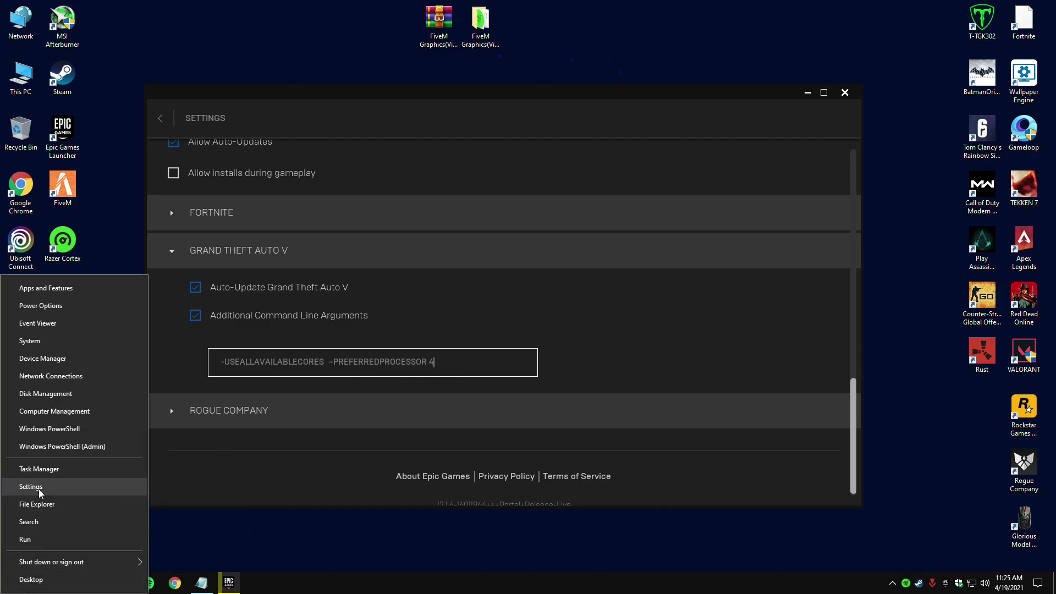
click(38, 469)
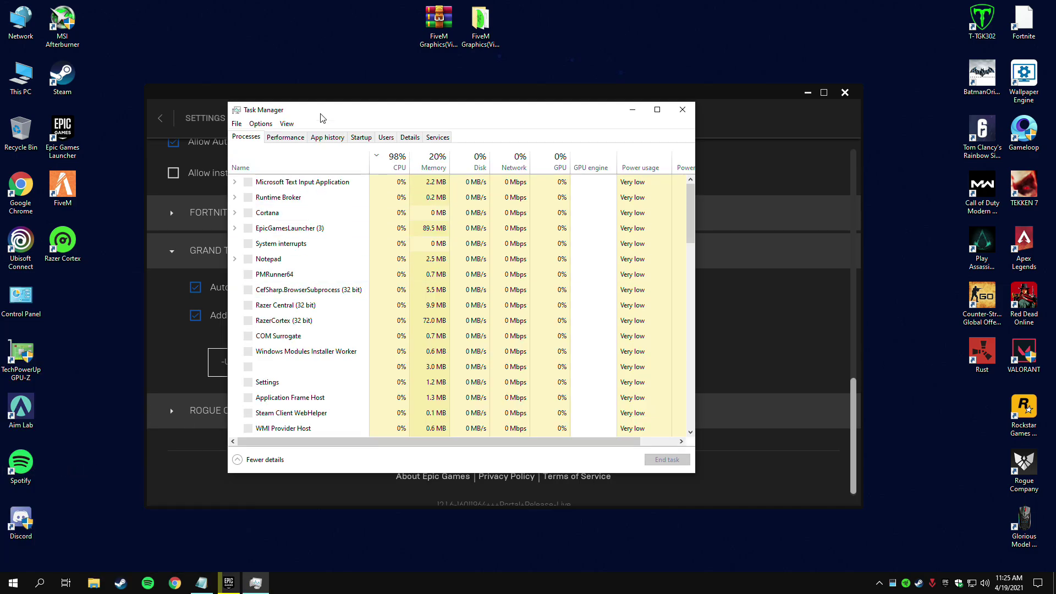
drag(322, 118, 639, 126)
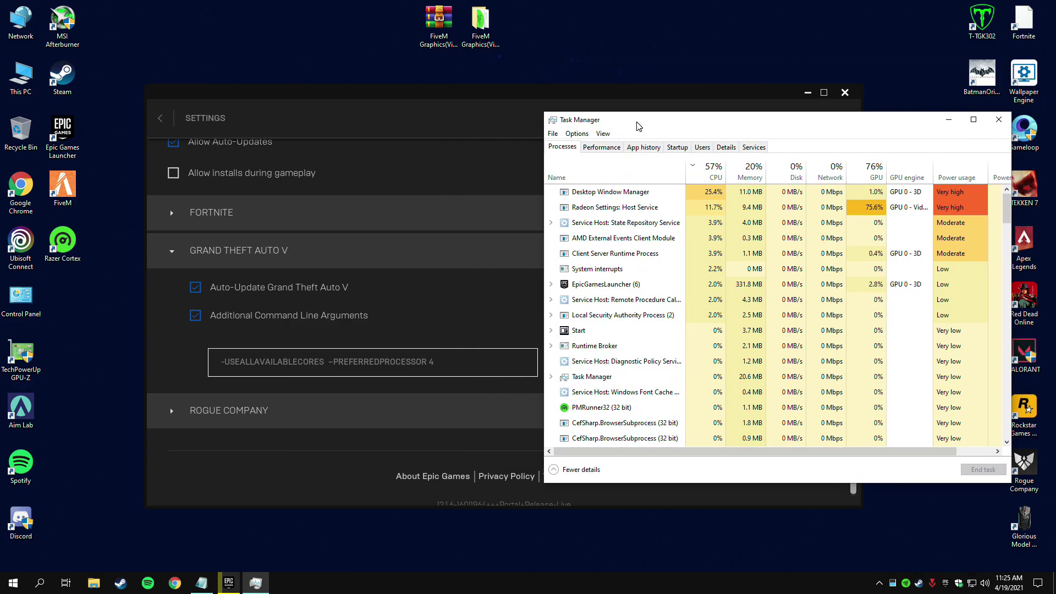
click(602, 148)
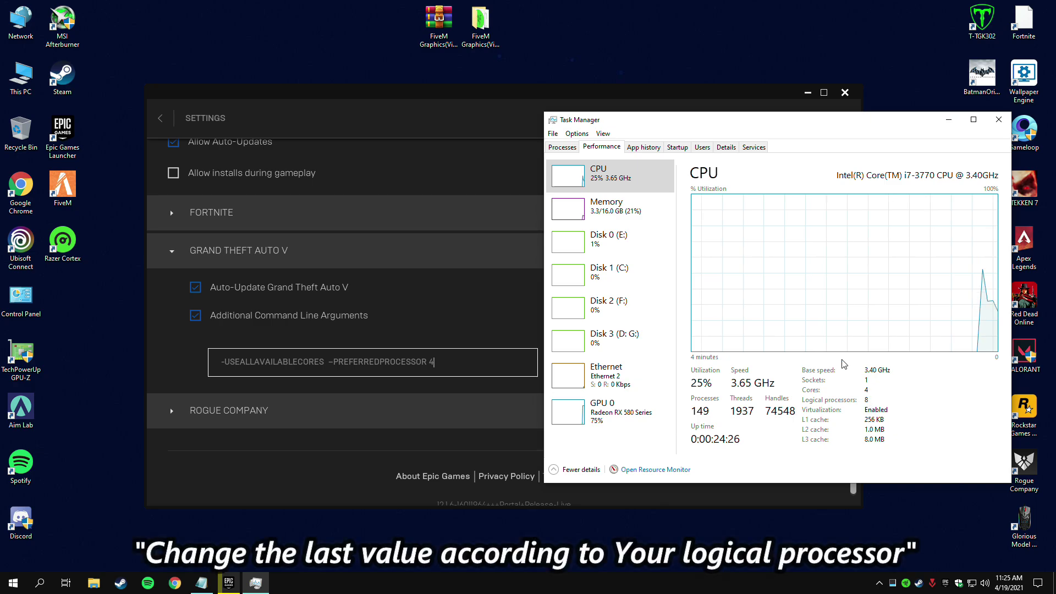
Set the PREFERREDPROCESSOR value in the command line arguments to 8, check it against the logical processor count, and close Task Manager
click(466, 362)
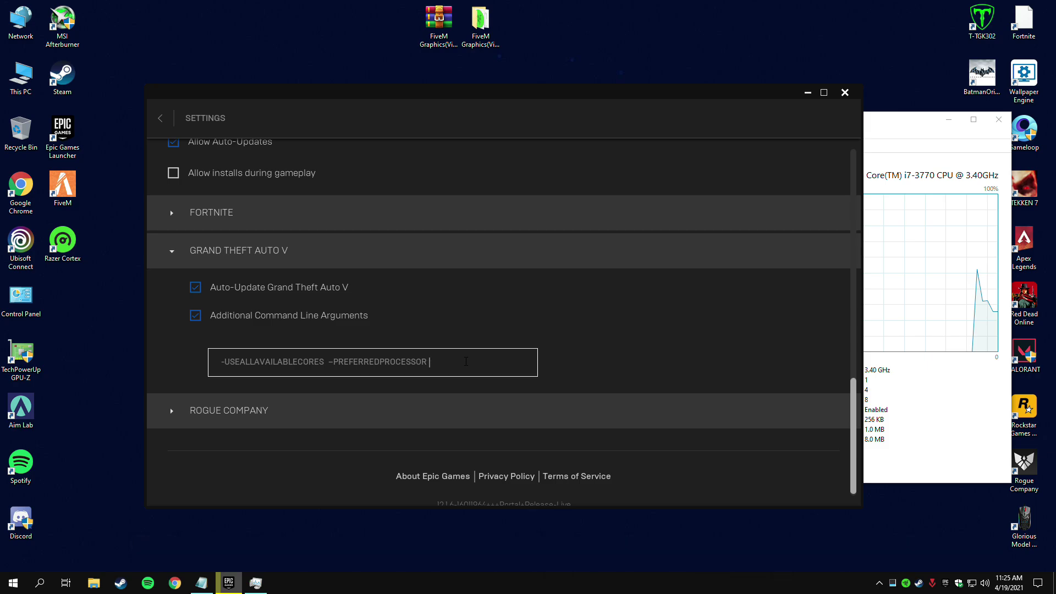
text(8)
click(868, 429)
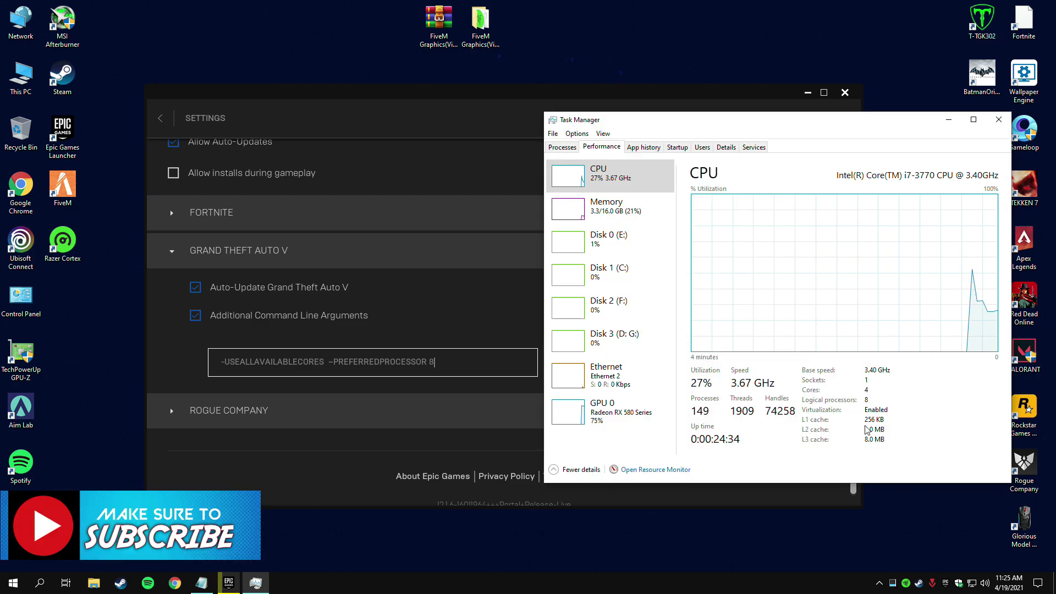
double_click(431, 363)
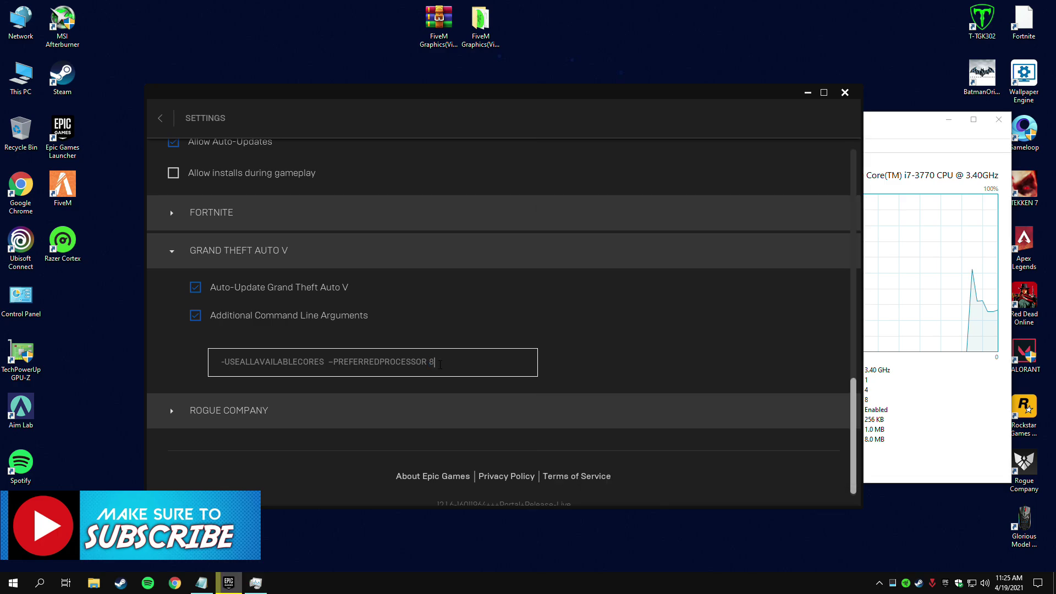
click(938, 425)
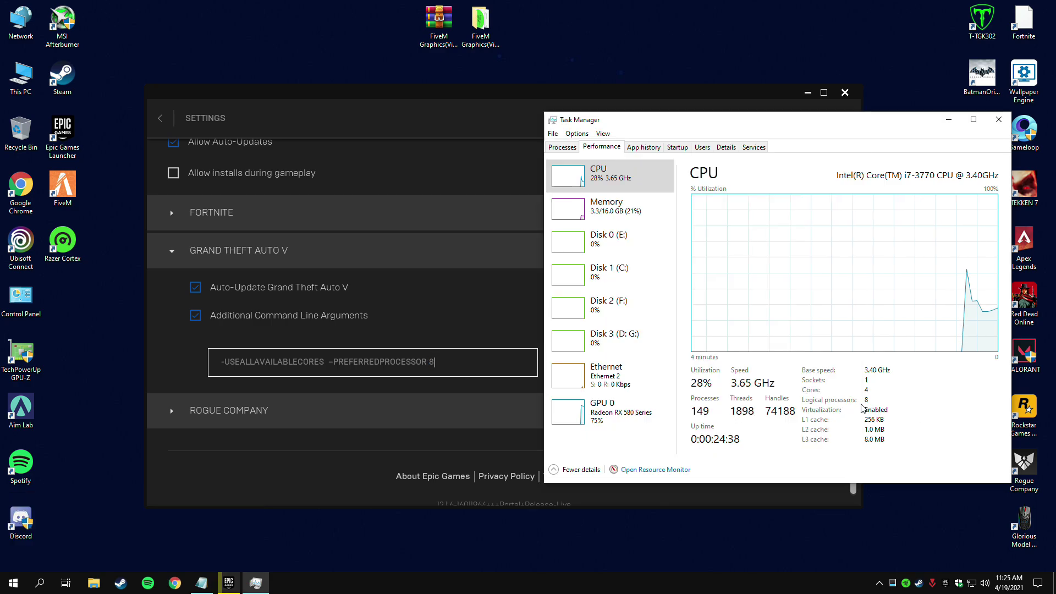
click(996, 120)
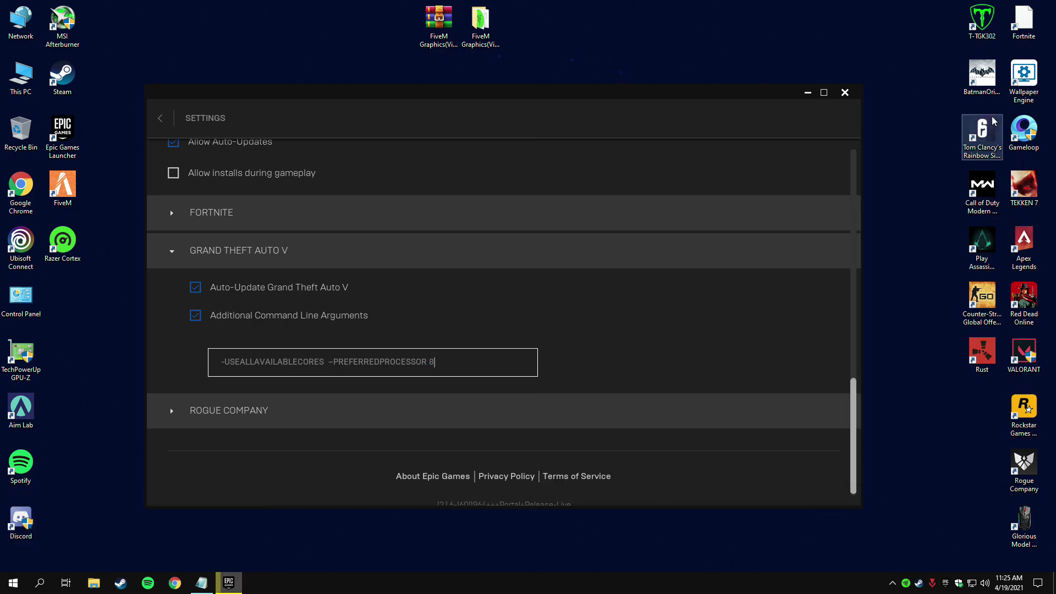
Leave the launcher settings, close the Epic Games Launcher, and close the launch options text file
scroll(309, 333, up, 1)
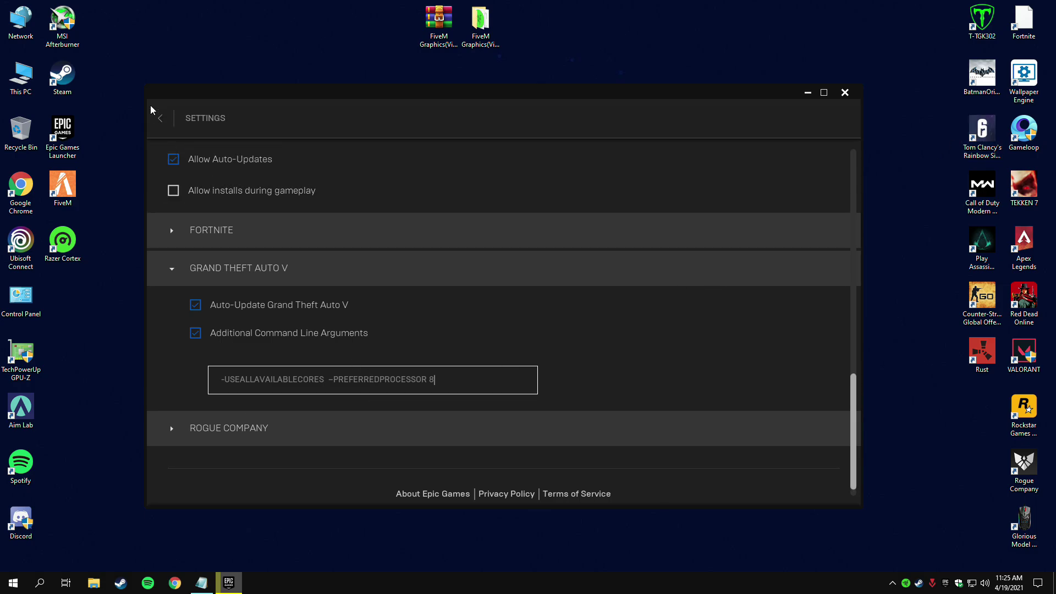
click(160, 118)
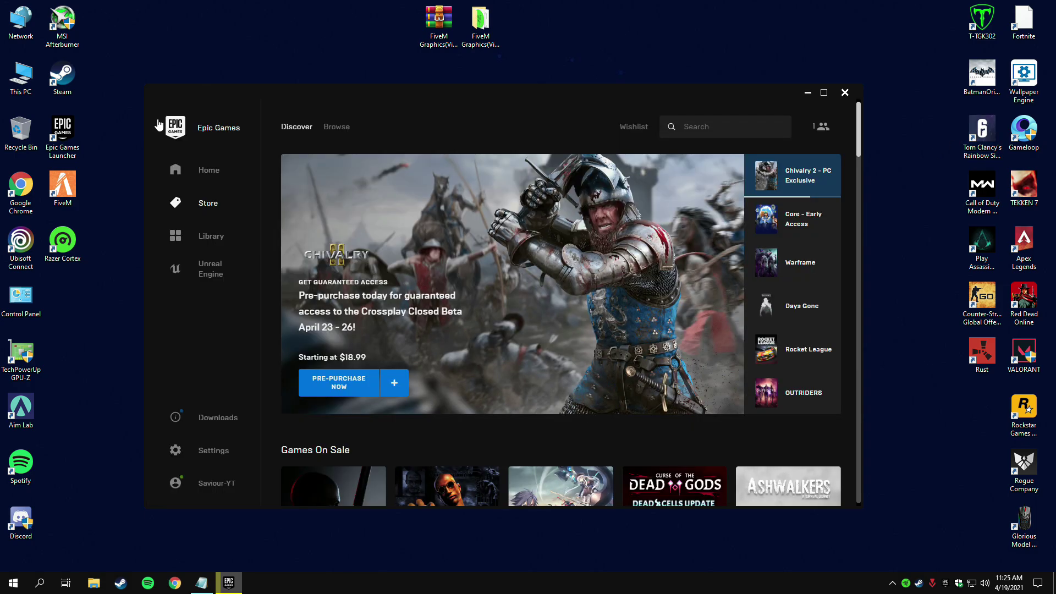
click(845, 93)
click(202, 584)
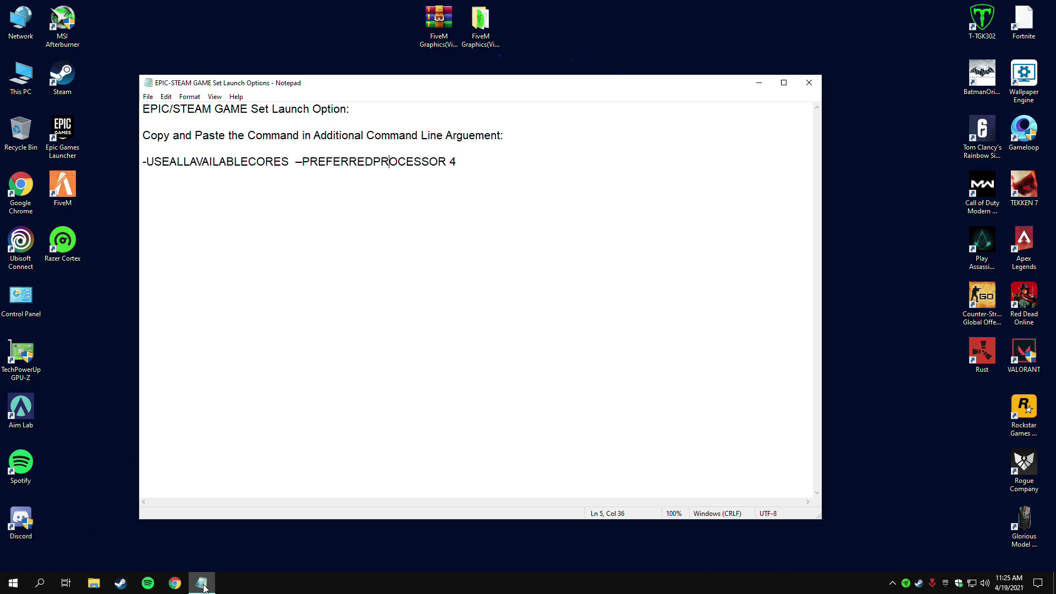
click(809, 84)
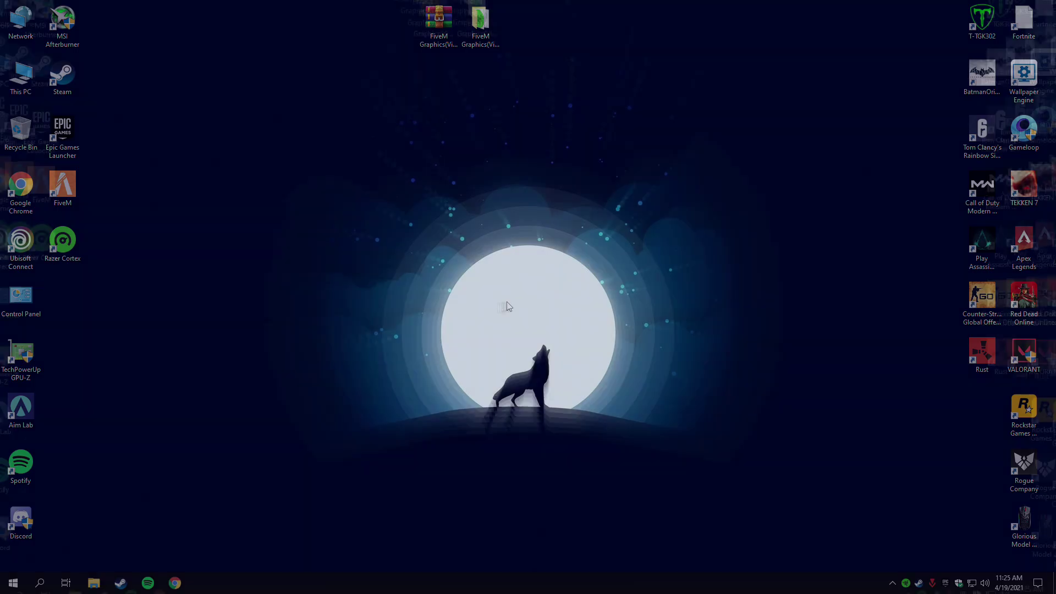
Launch FiveM from its desktop shortcut and open the client's settings page
right_click(70, 196)
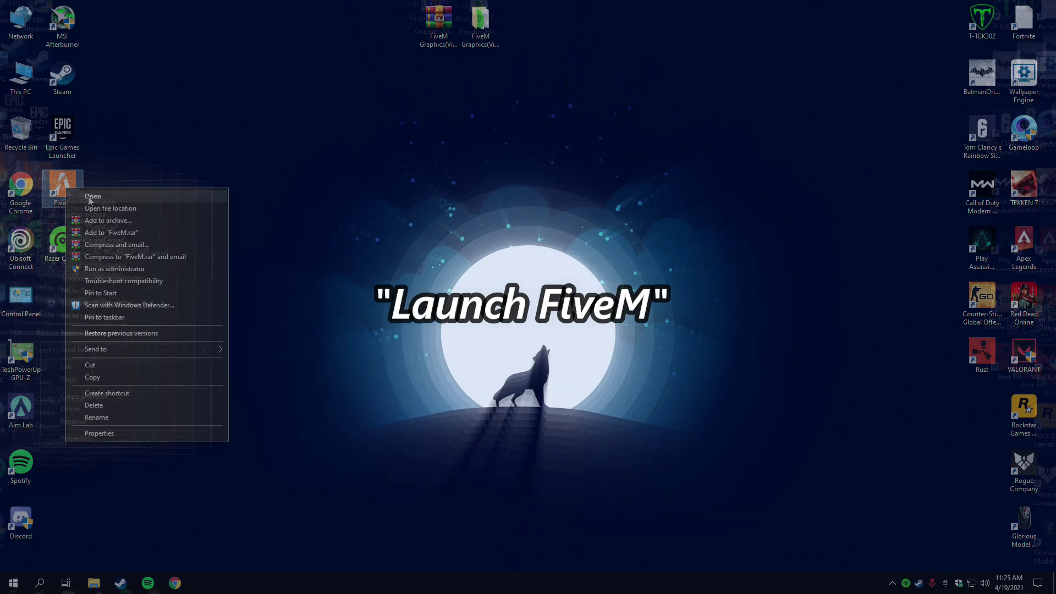
click(75, 196)
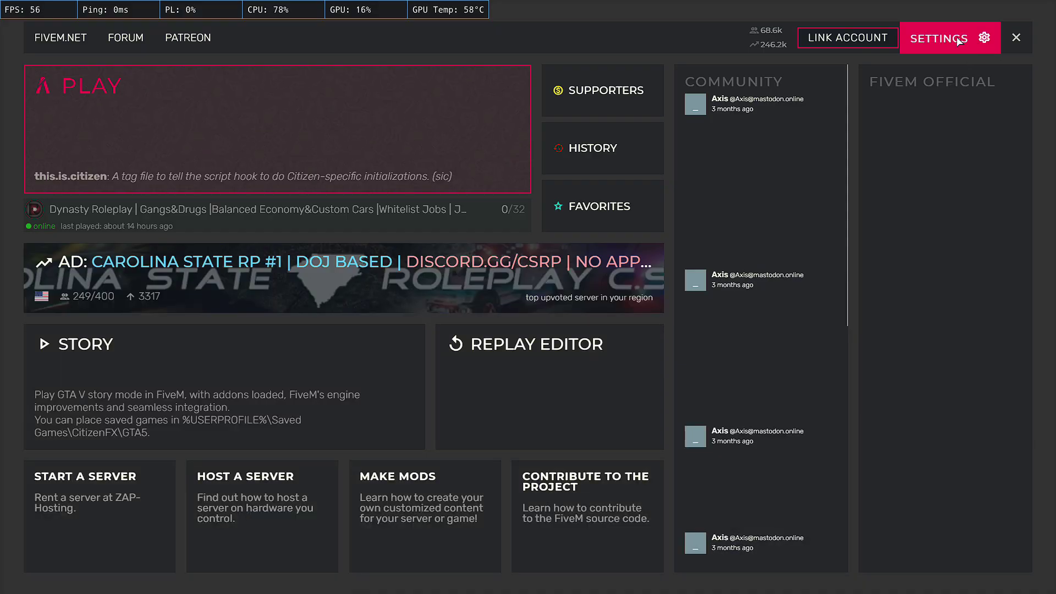
click(960, 43)
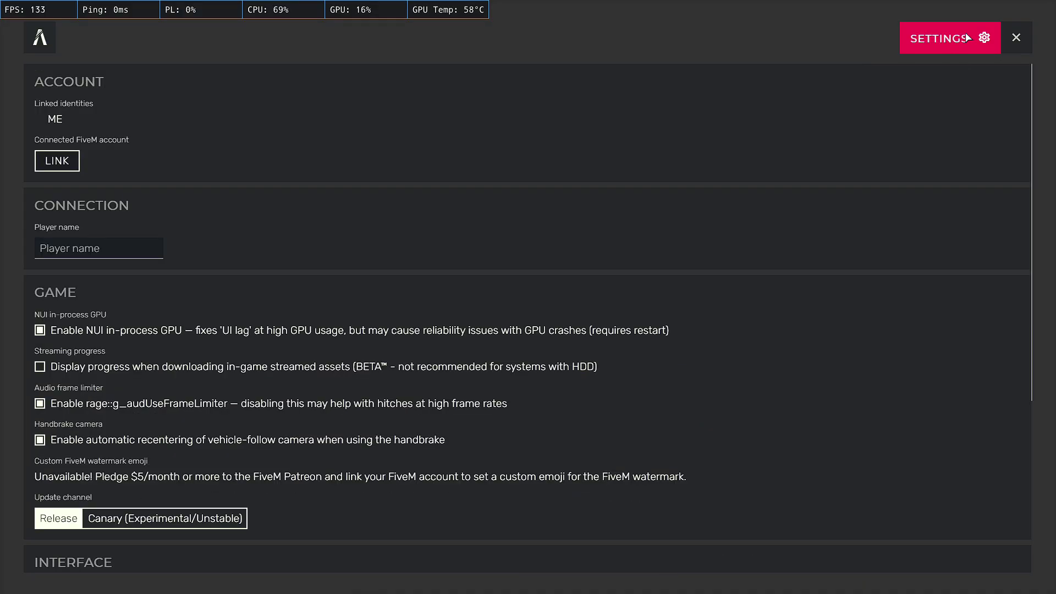
click(969, 38)
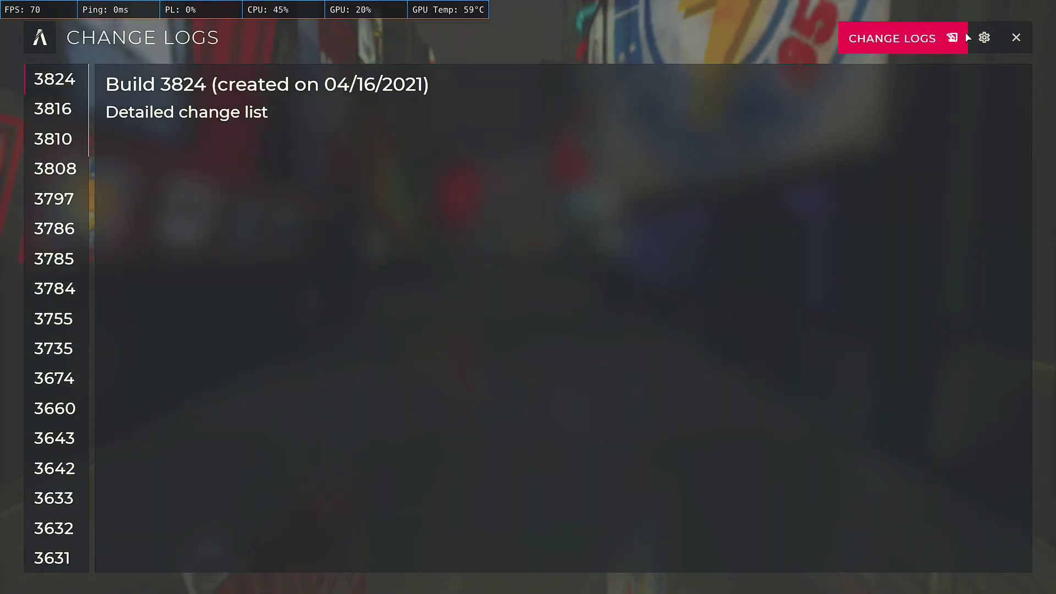
click(967, 37)
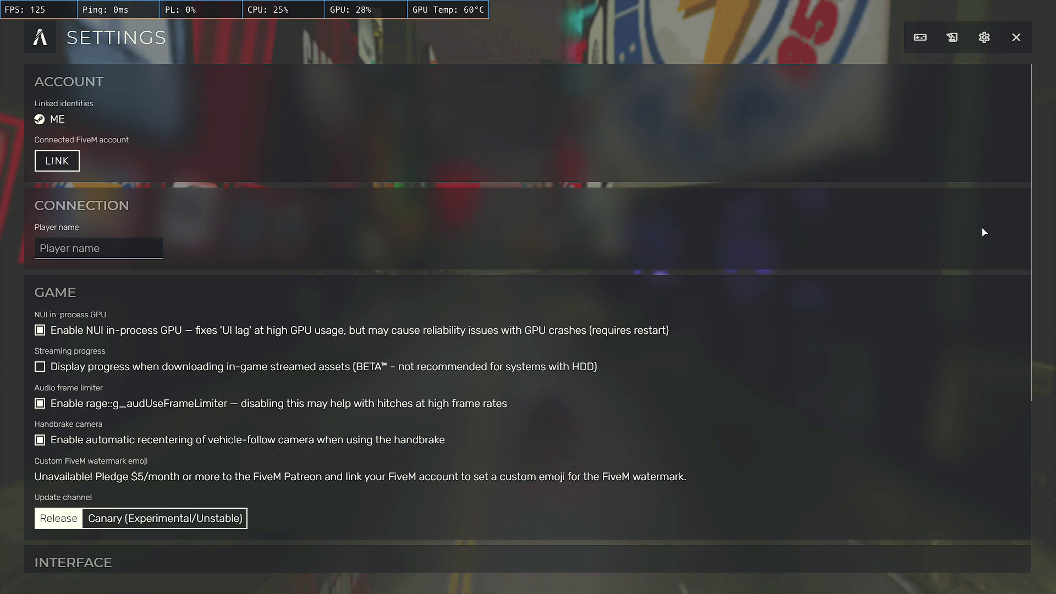
Try Backdrop only for the interface's Reduce blur option, switch it back to Off, and return to the main menu
scroll(866, 280, down, 4)
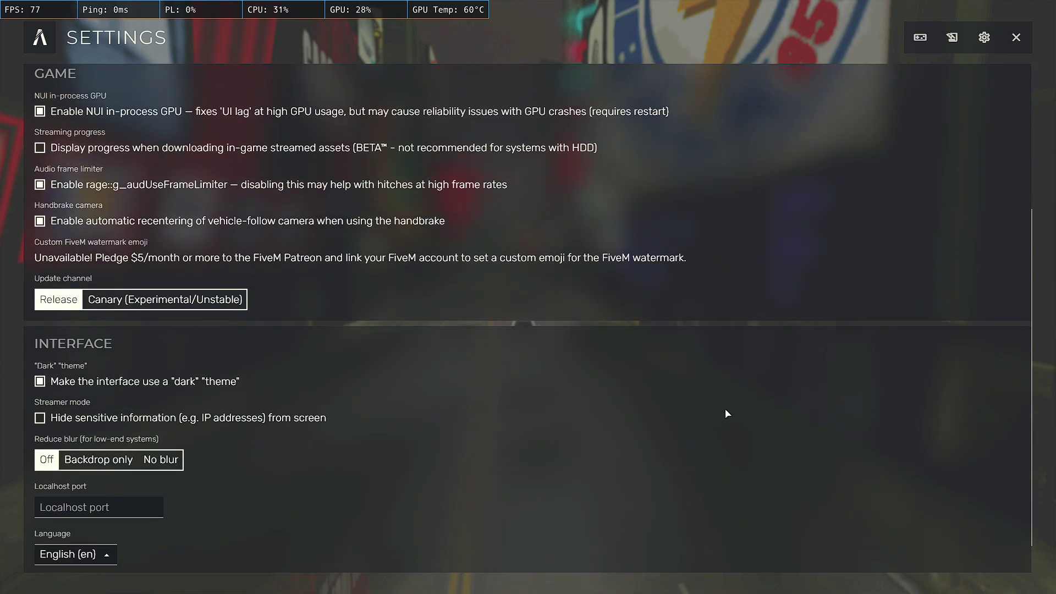
scroll(148, 385, down, 1)
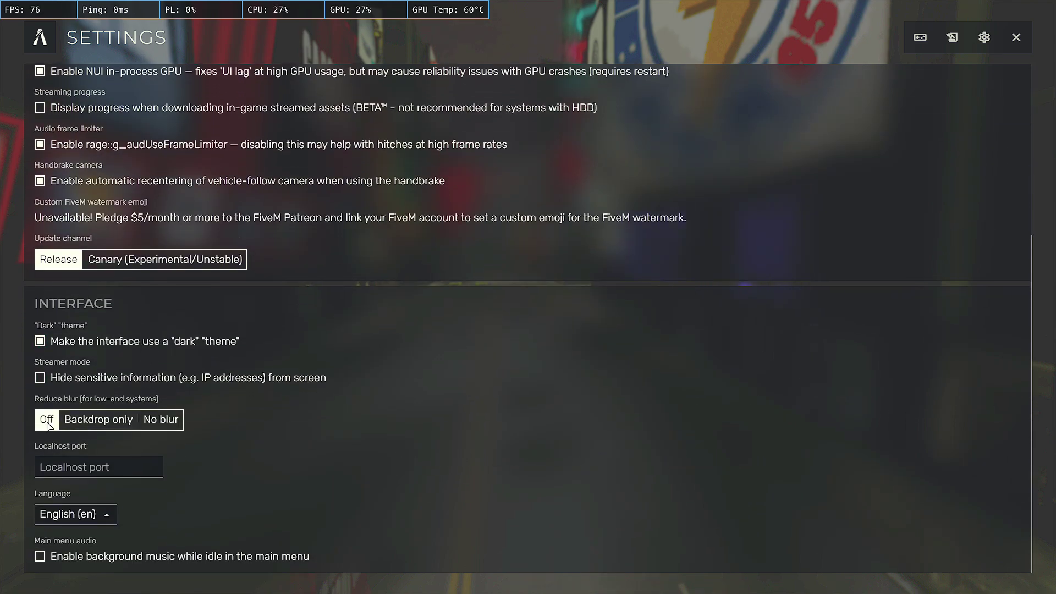
click(113, 418)
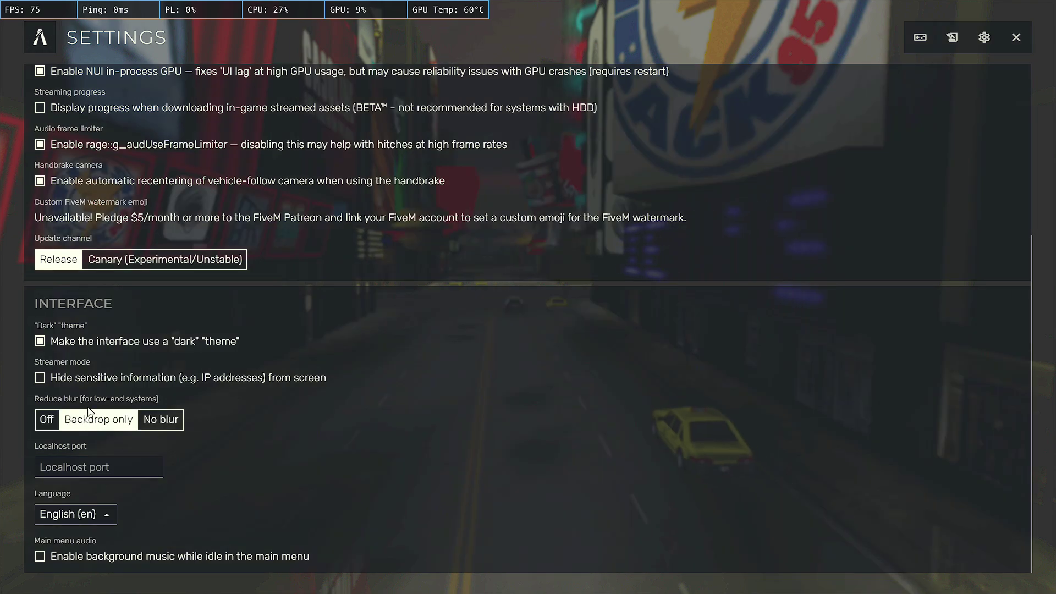
click(47, 420)
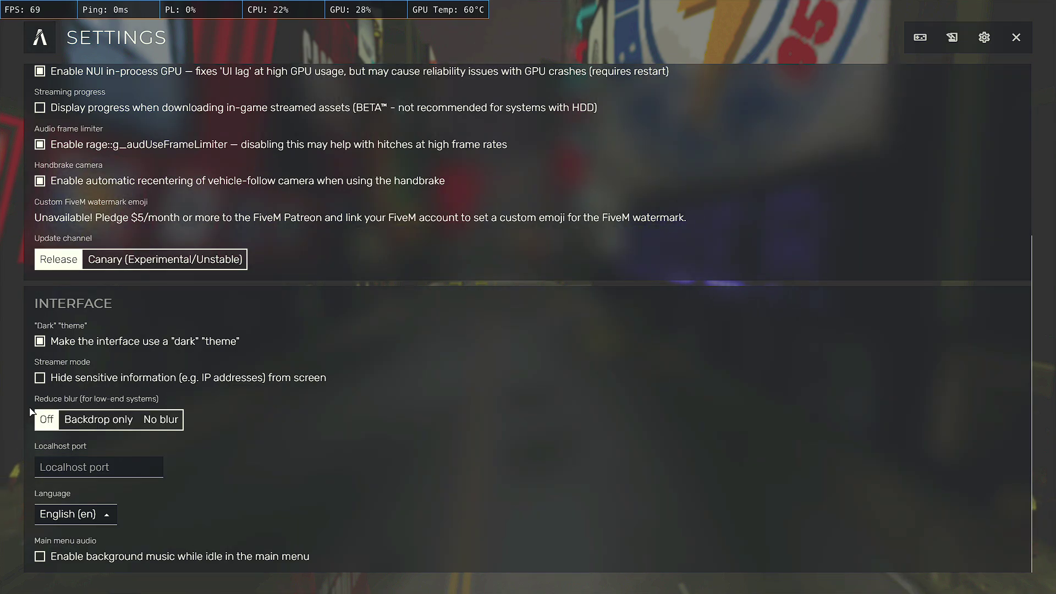
scroll(77, 434, up, 6)
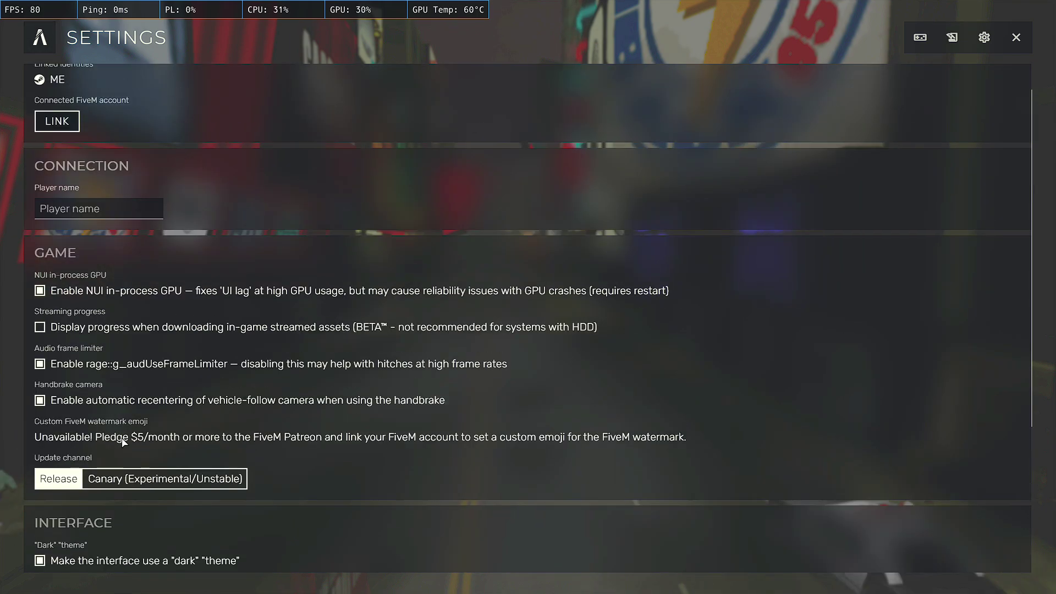
click(41, 42)
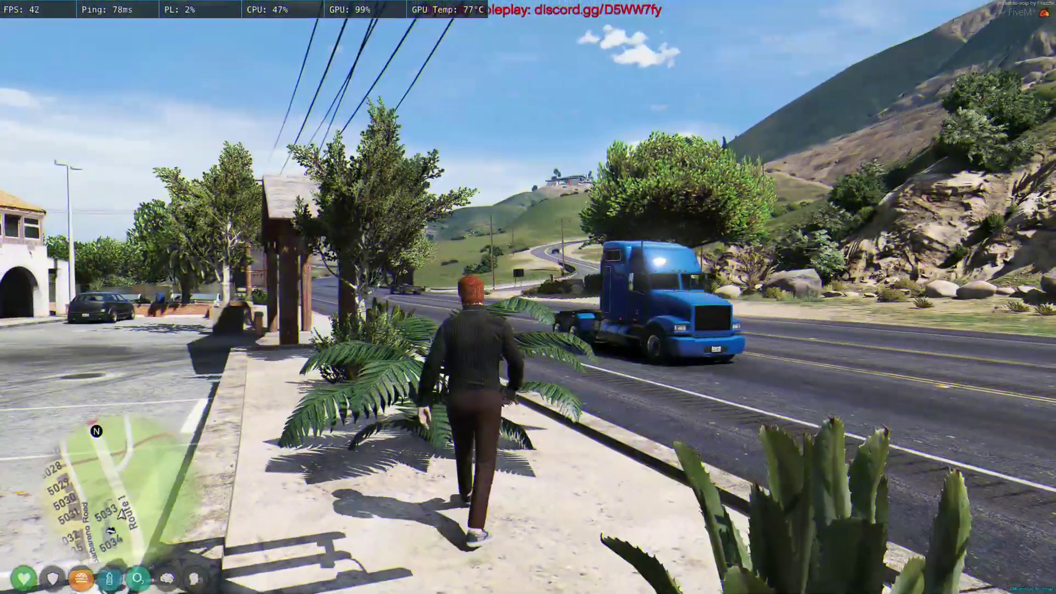
Walk the character along the roadside pavement to check the in-game visuals and frame rate
key(w)
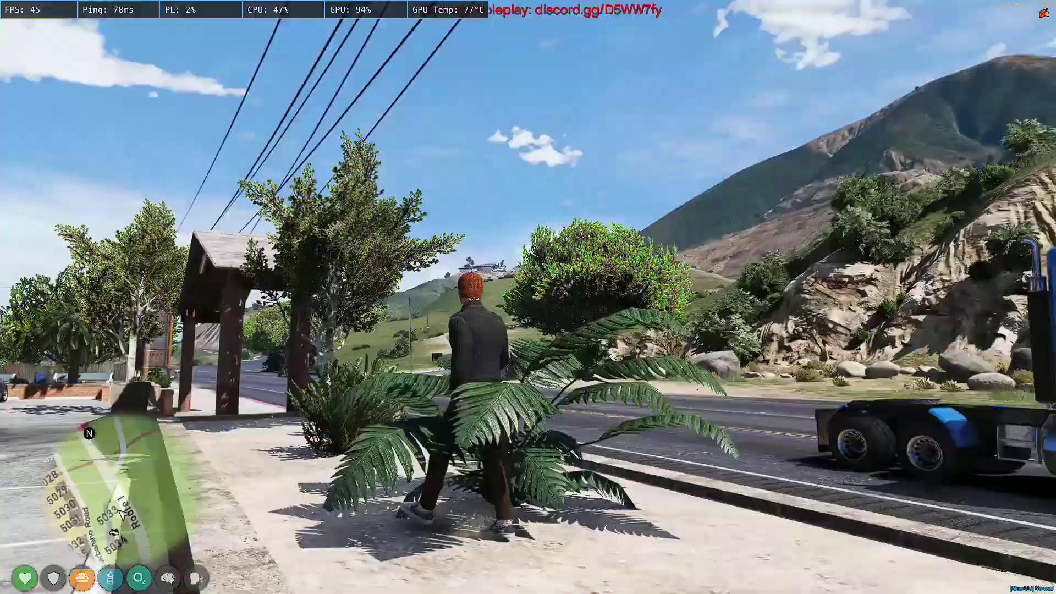
key(w)
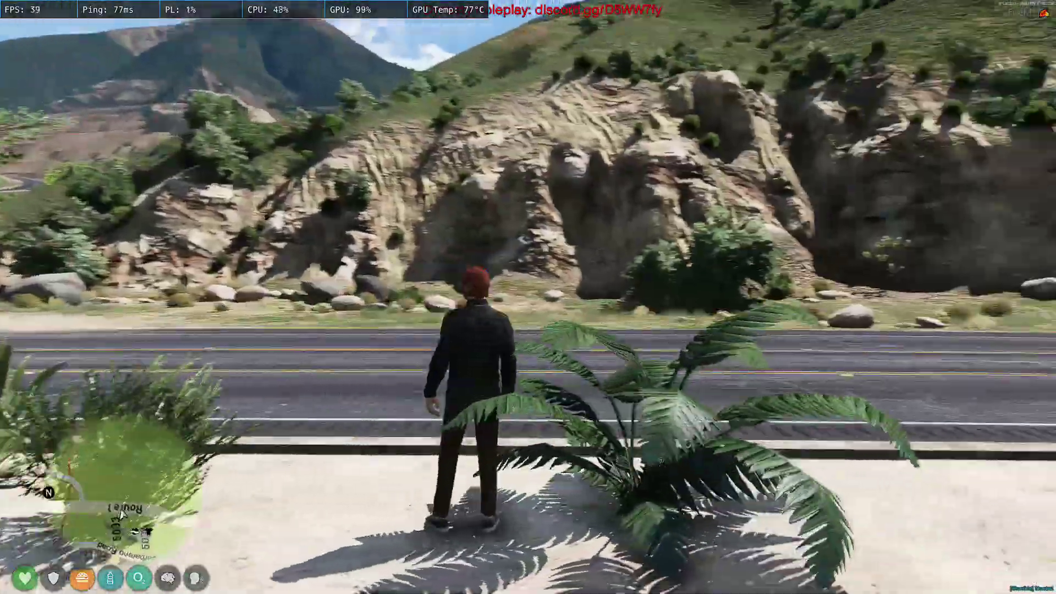
key(w)
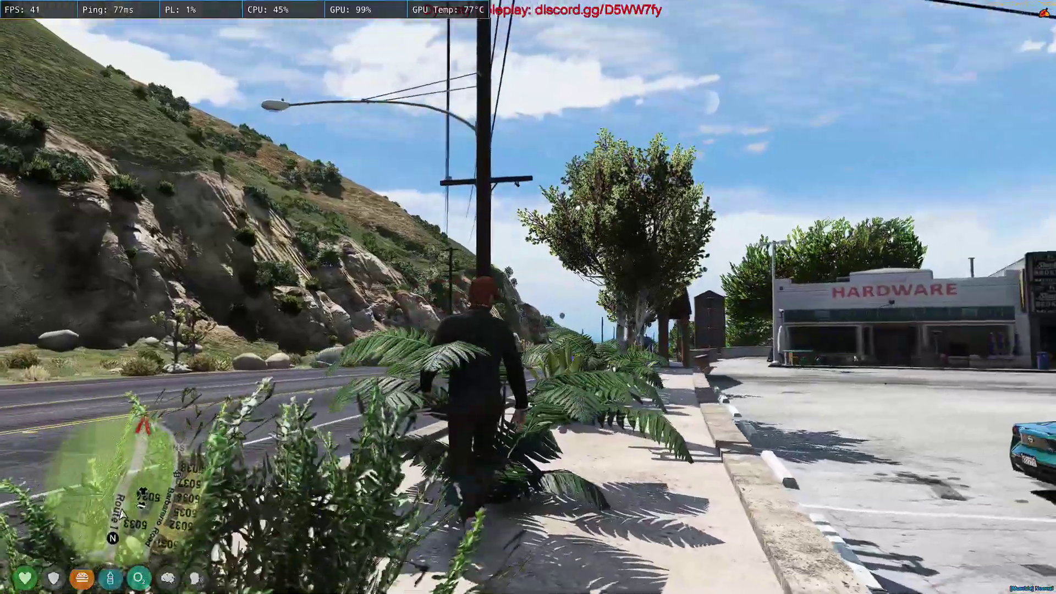
key(w)
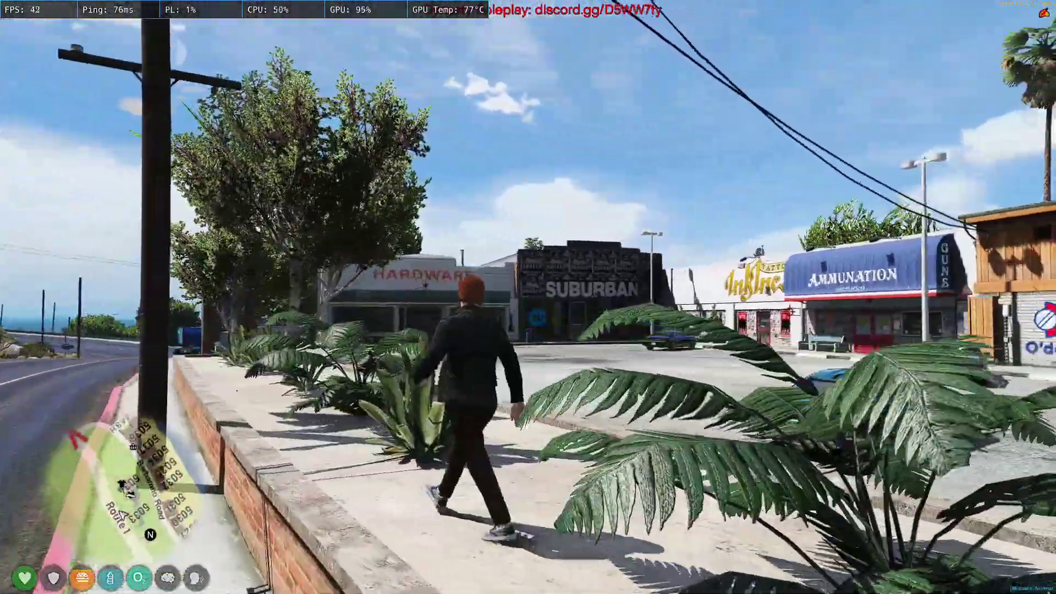
key(w)
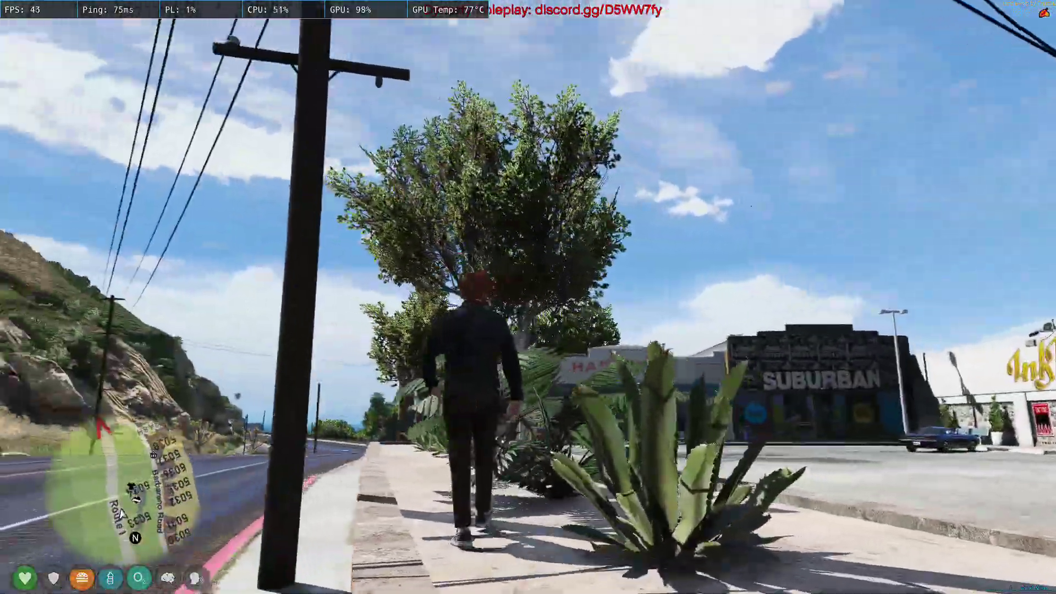
key(w)
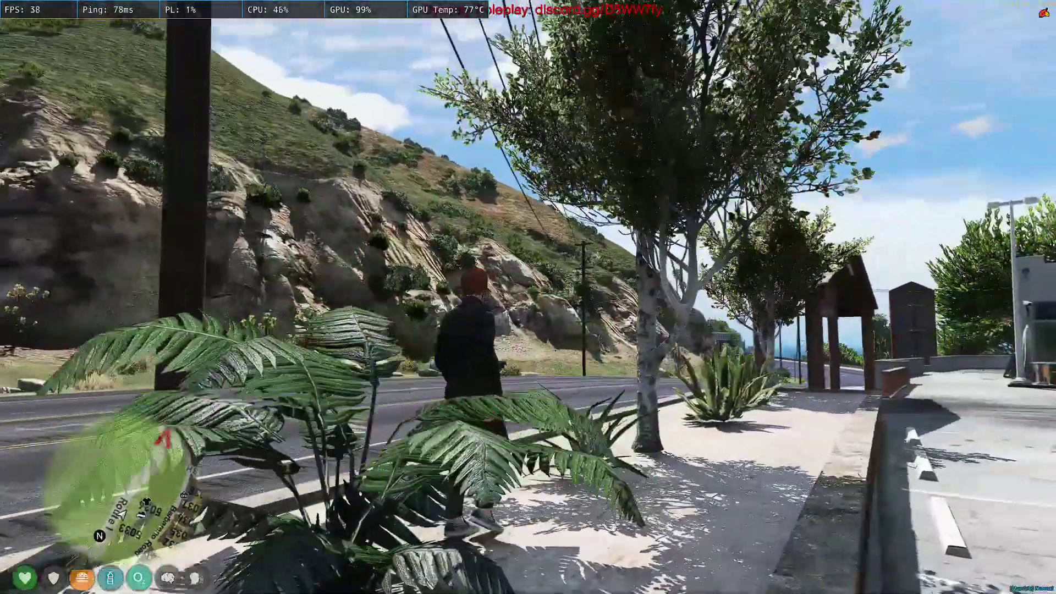
key(w)
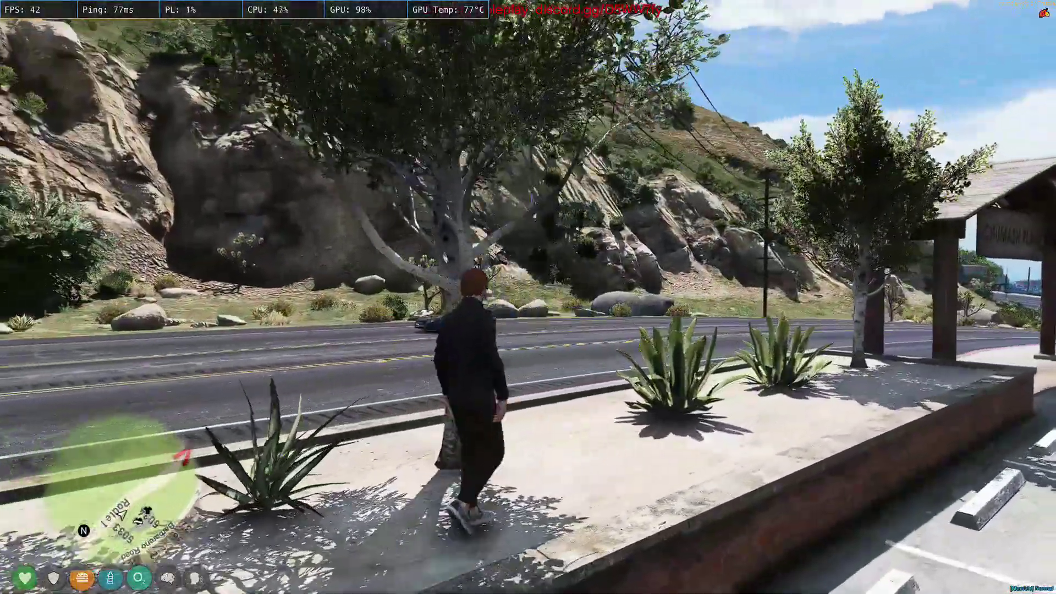
Open the in-game graphics settings and turn FXAA and MSAA off
key(Escape)
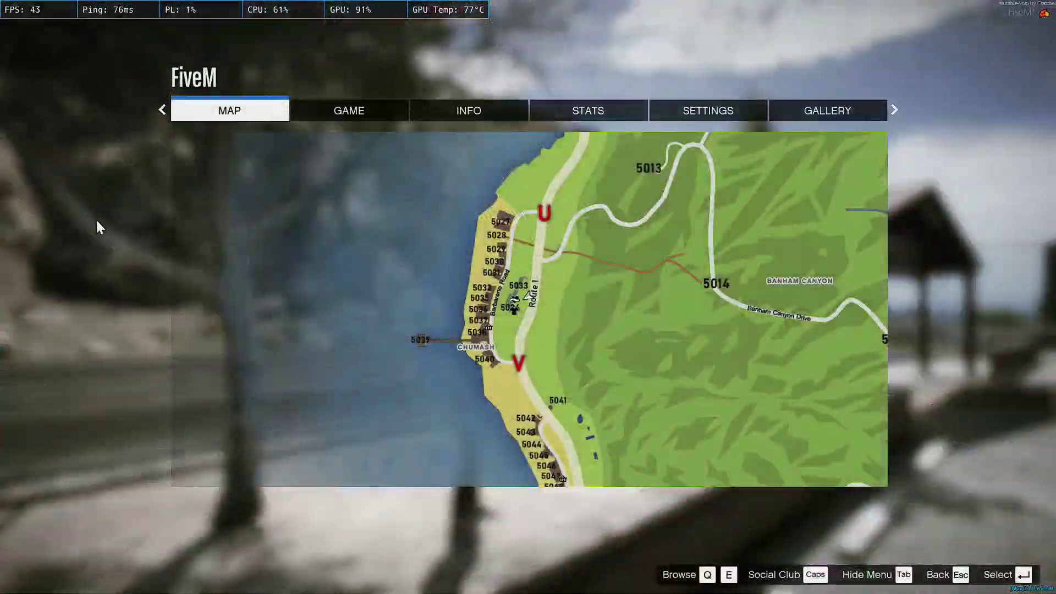
click(706, 111)
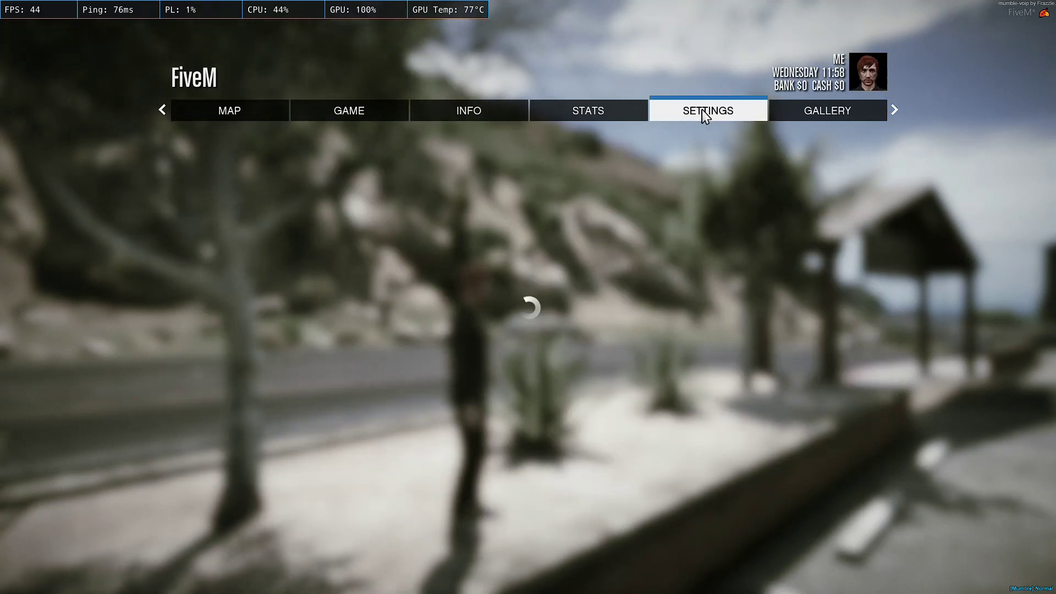
click(215, 275)
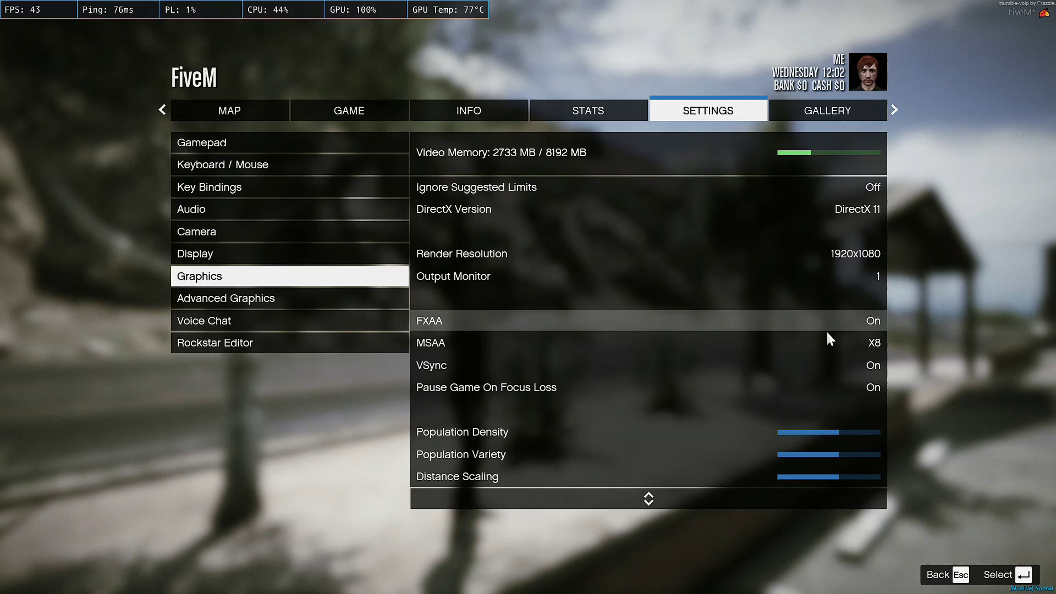
click(827, 326)
click(848, 321)
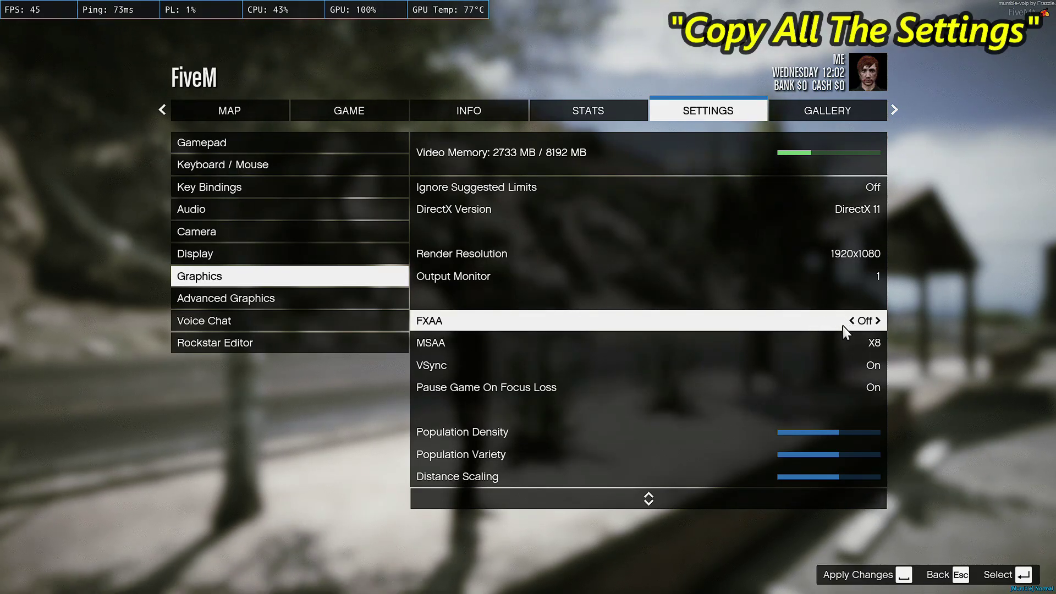
click(847, 349)
click(848, 348)
click(848, 349)
click(847, 349)
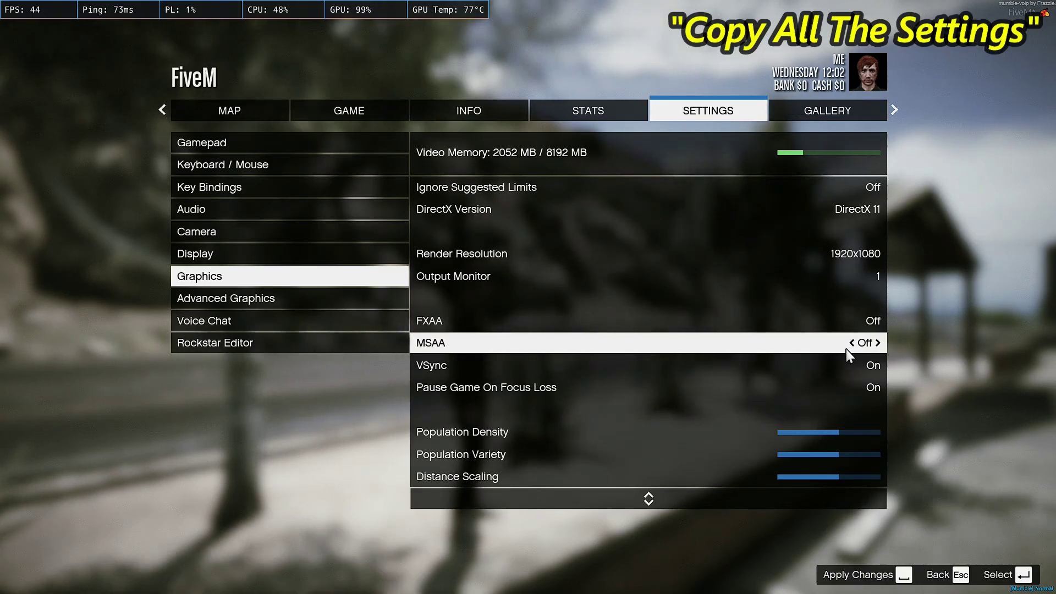
Turn off VSync and Pause Game On Focus Loss in the graphics settings
click(854, 367)
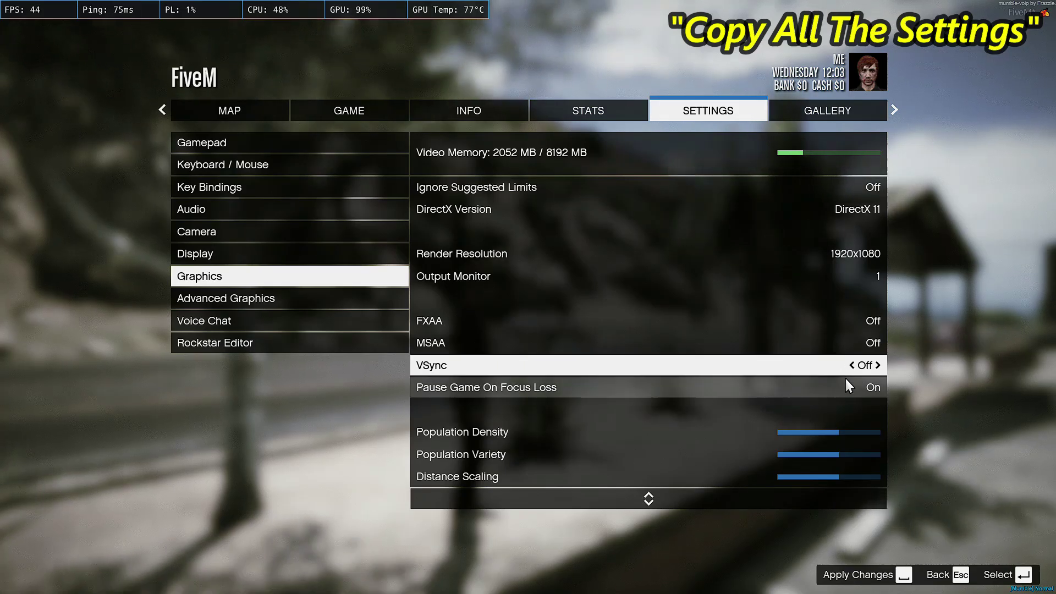
click(851, 387)
click(851, 388)
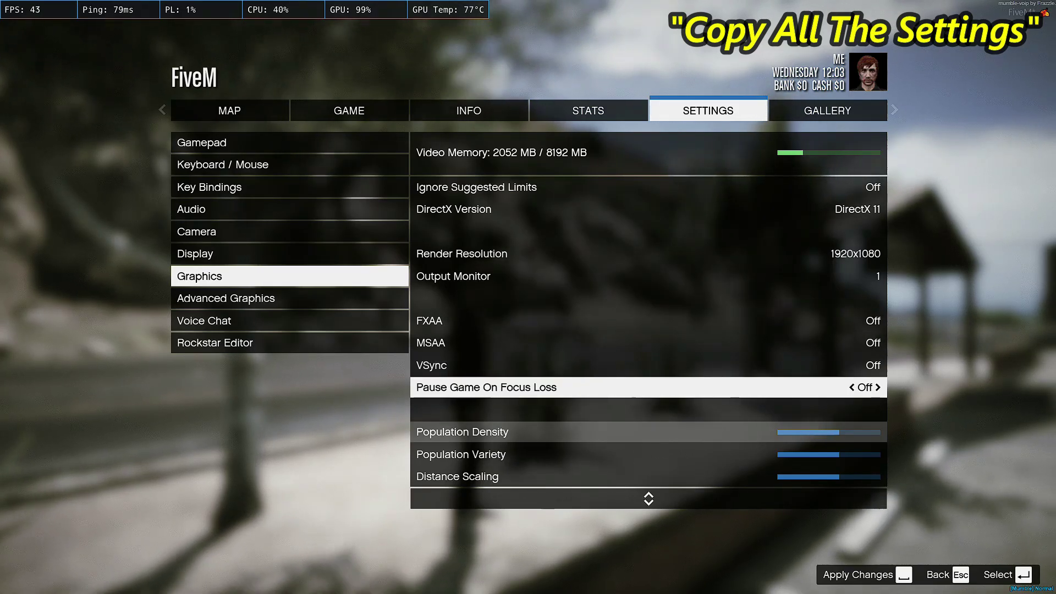
Lower Population Density to about 20% and both Population Variety and Distance Scaling to about 10%
click(760, 433)
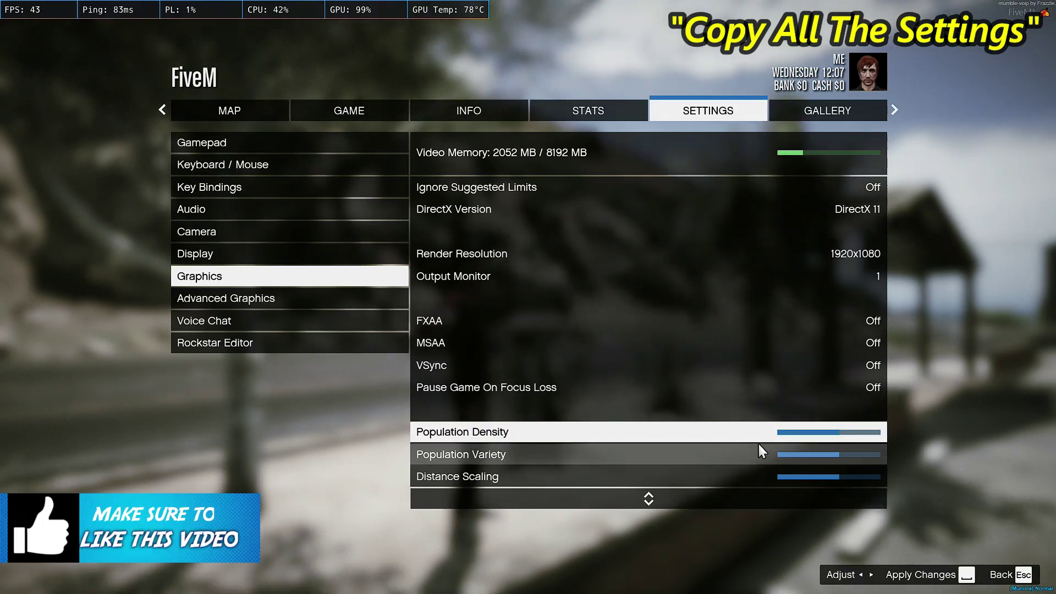
click(794, 434)
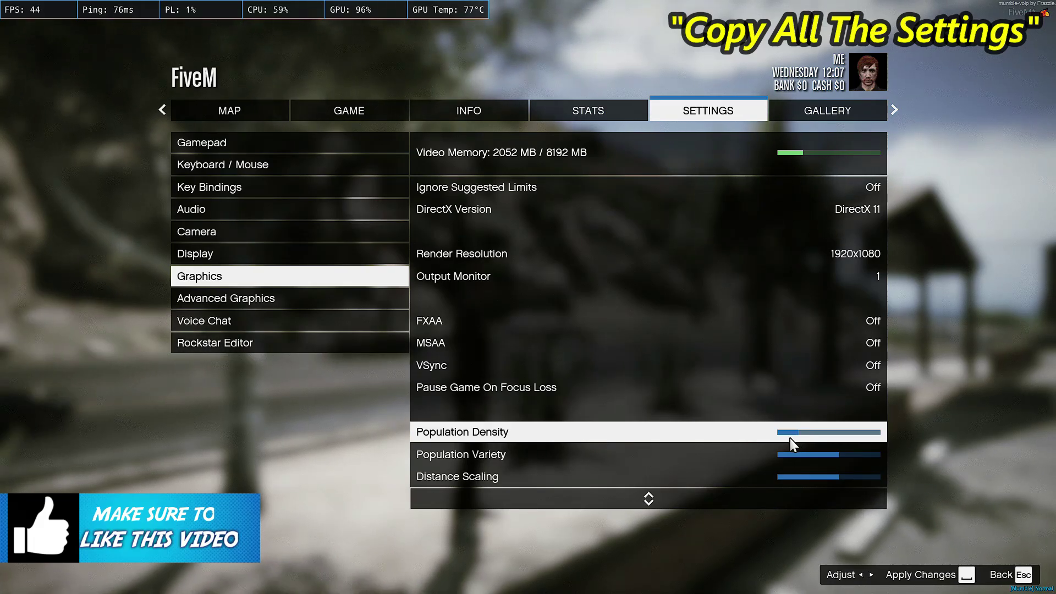
click(783, 455)
click(801, 458)
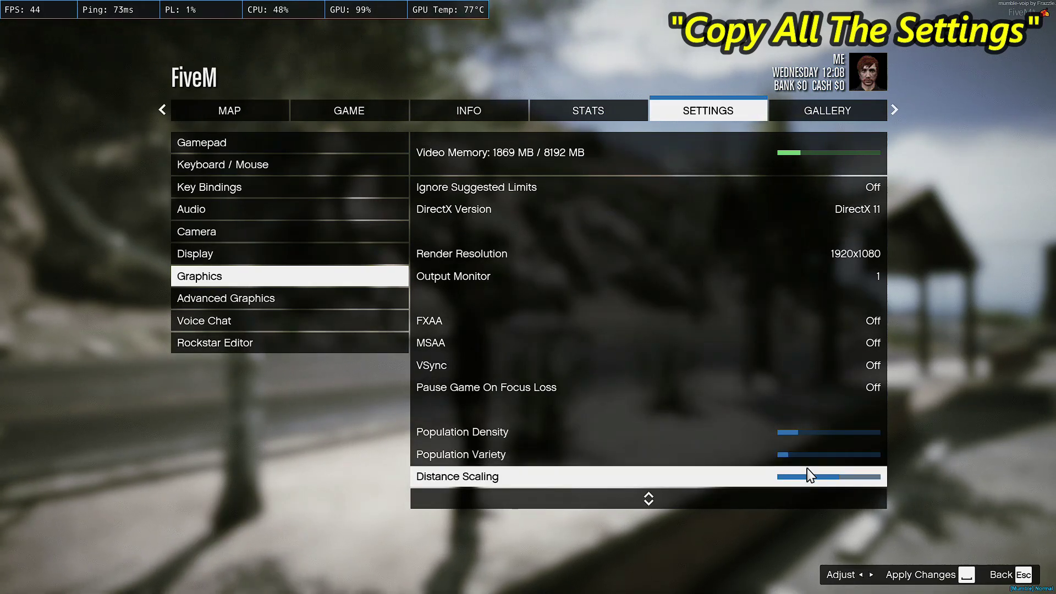
click(788, 480)
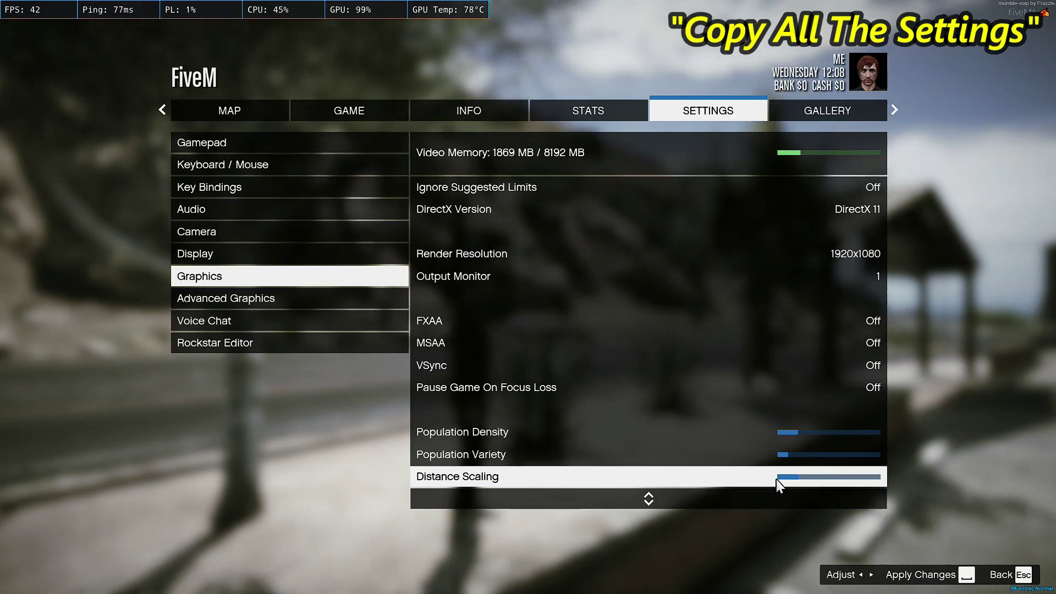
click(778, 483)
Set the Texture Quality to Normal in the graphics settings
scroll(773, 451, down, 1)
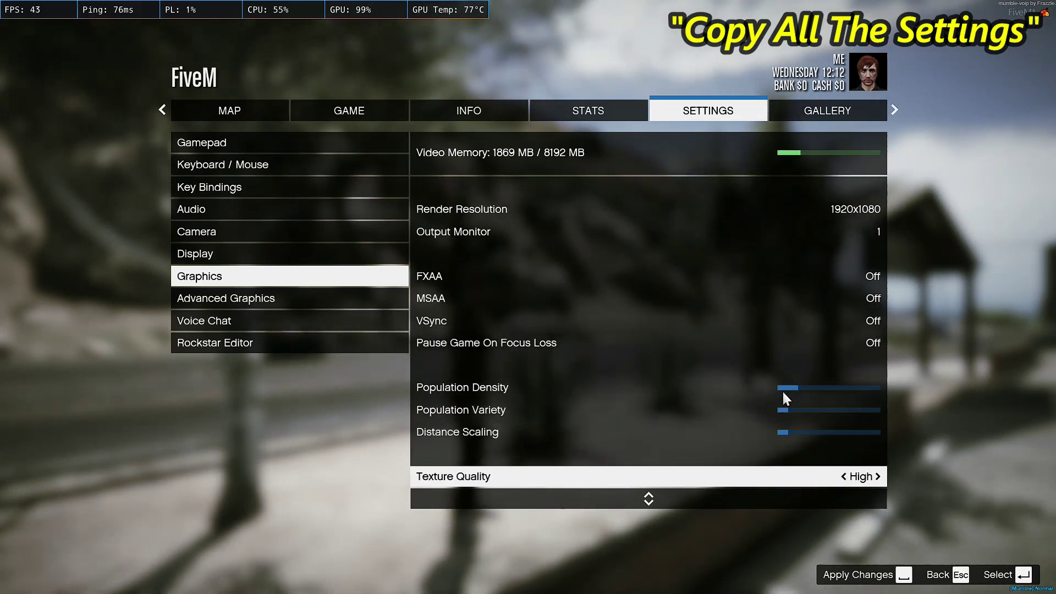
scroll(786, 409, down, 1)
click(842, 454)
click(830, 456)
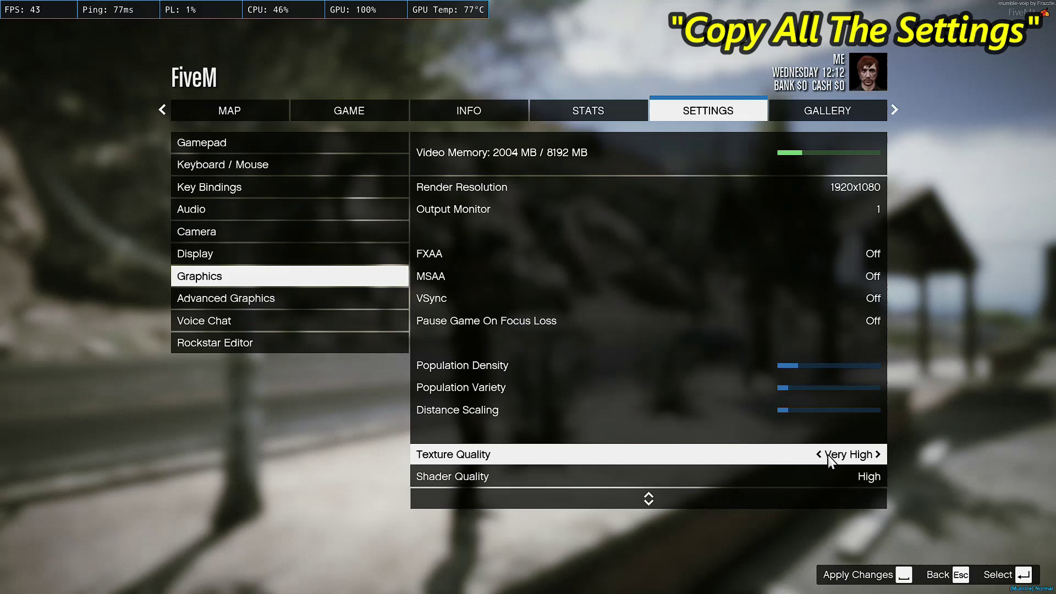
click(879, 457)
Set both Shader Quality and Shadow Quality to Normal in the graphics settings
scroll(775, 457, down, 1)
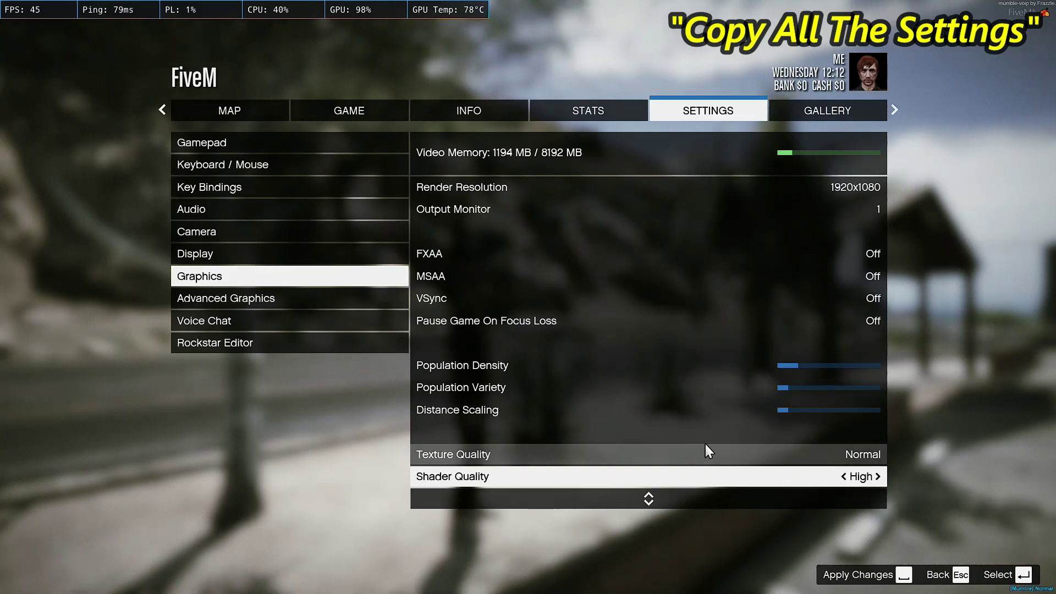
scroll(837, 472, down, 1)
click(844, 457)
click(848, 460)
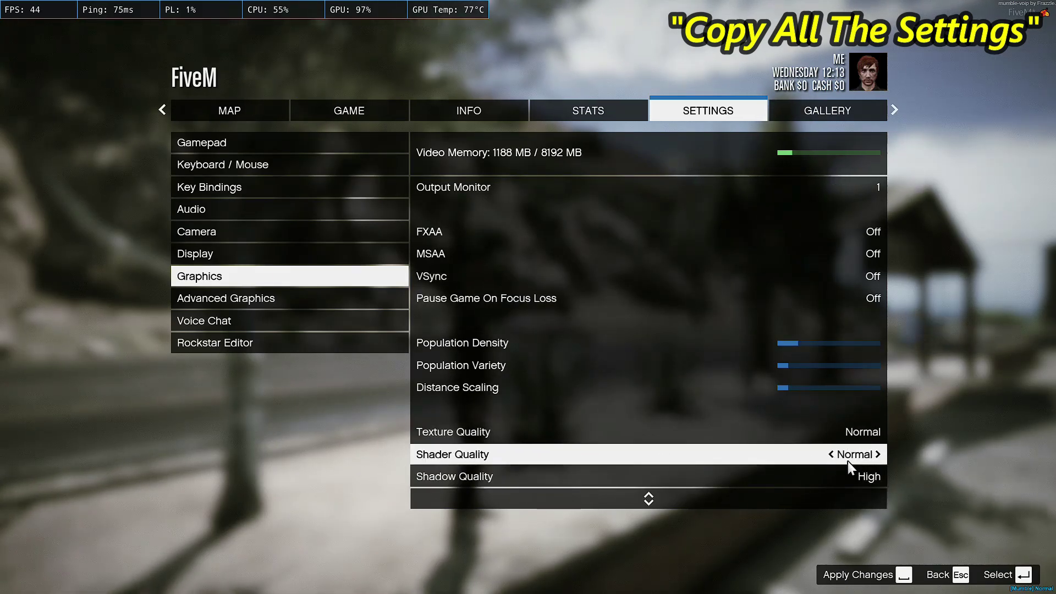
click(849, 480)
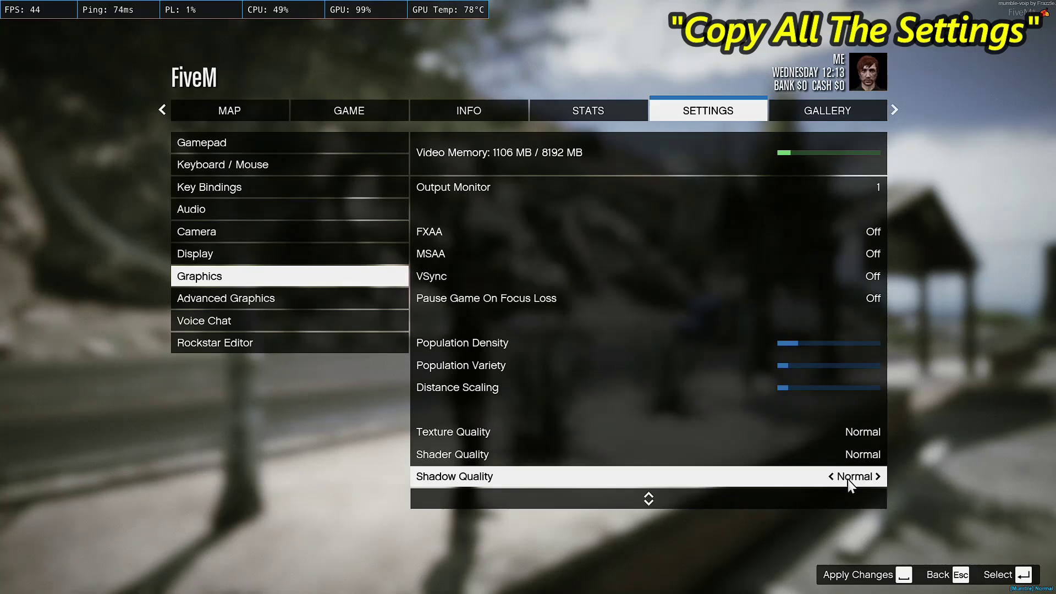
Set the Reflection Quality to Normal in the graphics settings
scroll(847, 480, down, 1)
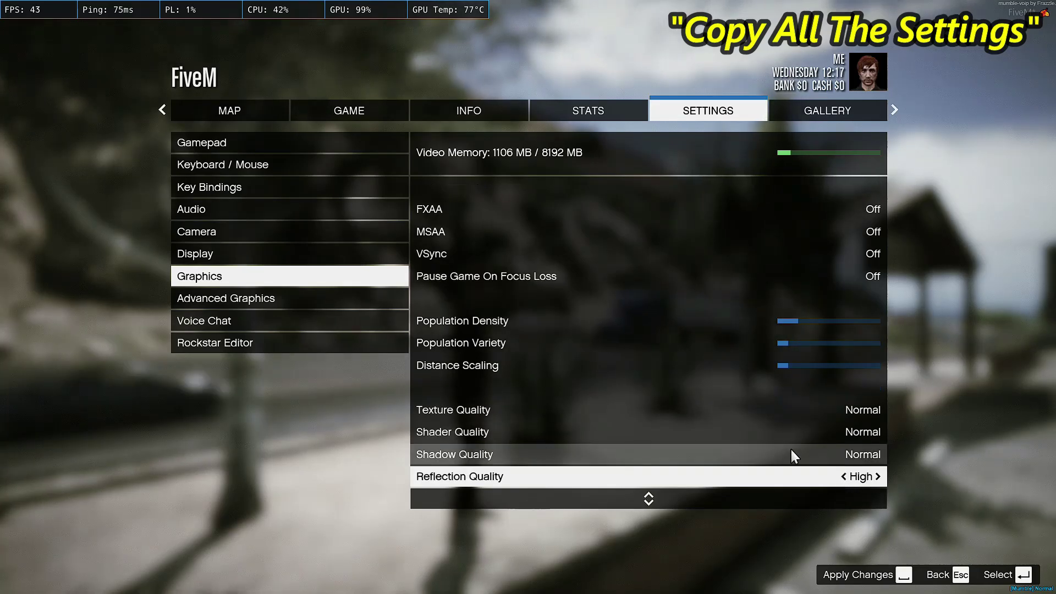
click(845, 478)
scroll(847, 478, down, 1)
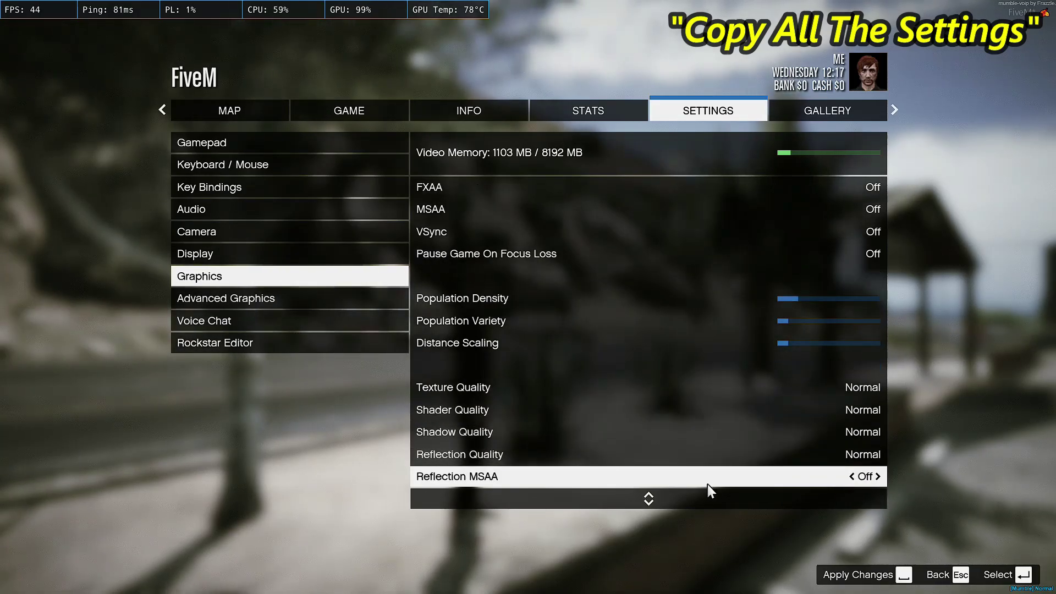
scroll(854, 479, down, 2)
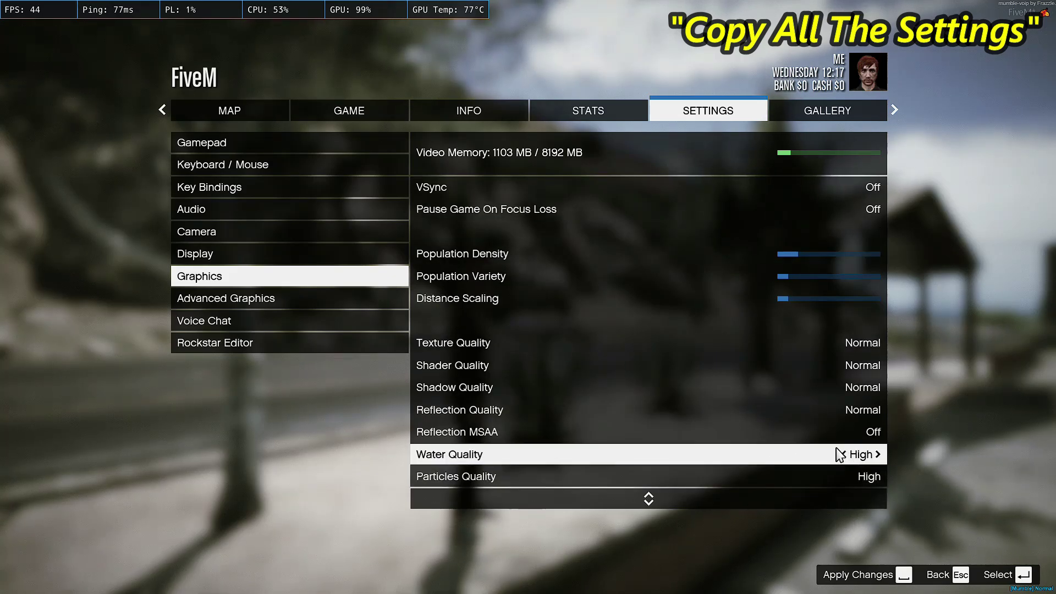